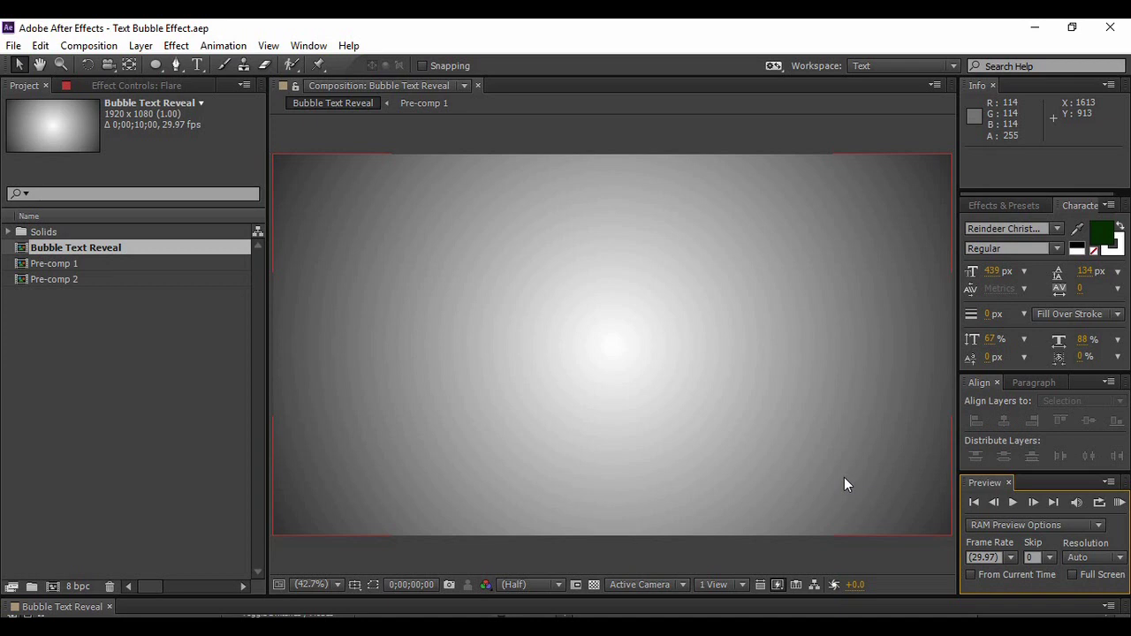
Step: Preview the finished bubble text reveal, then enlarge the timeline to show the Flare and Bubbles layers
left_click(1008, 503)
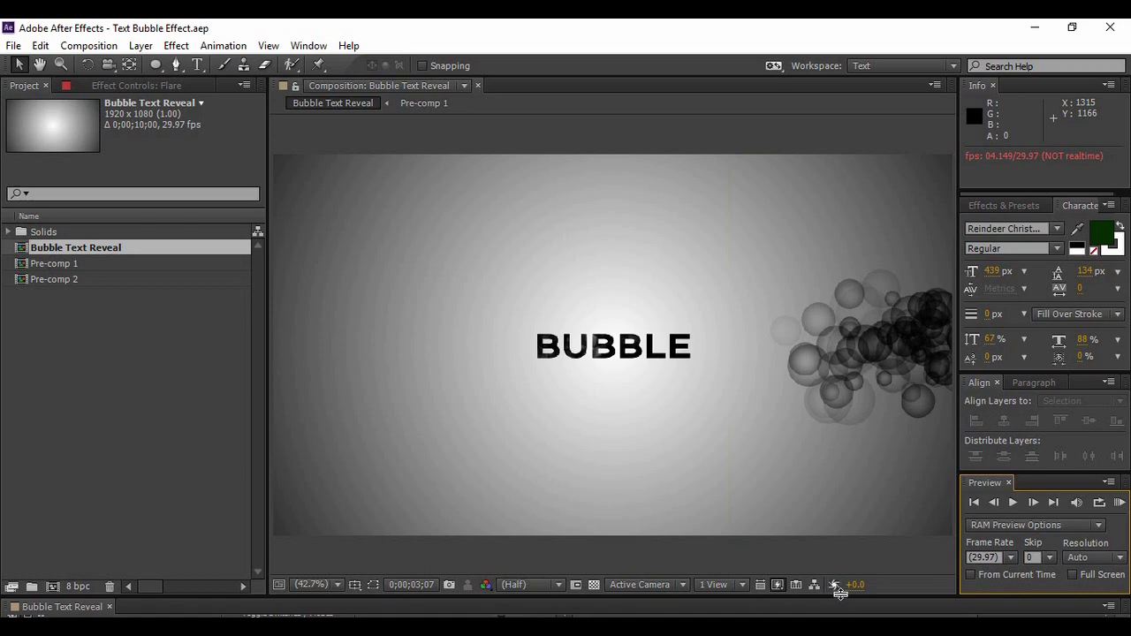
left_click_drag(841, 598, 818, 506)
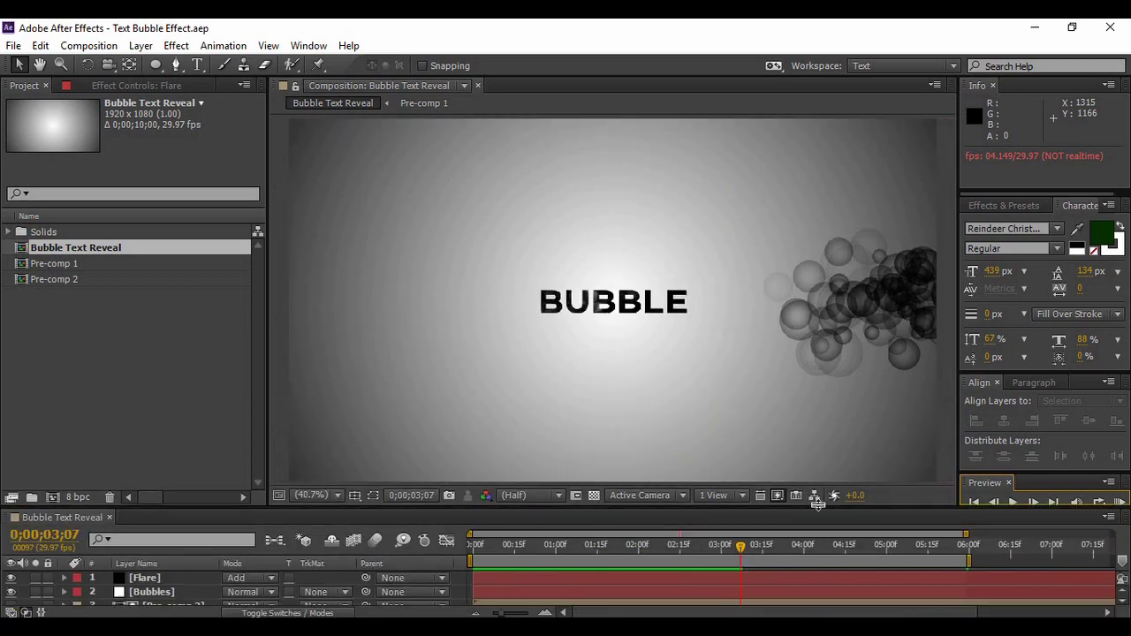
Step: Create a new 1920×1080, 5-second composition named Bubble Text
left_click(93, 45)
left_click(125, 65)
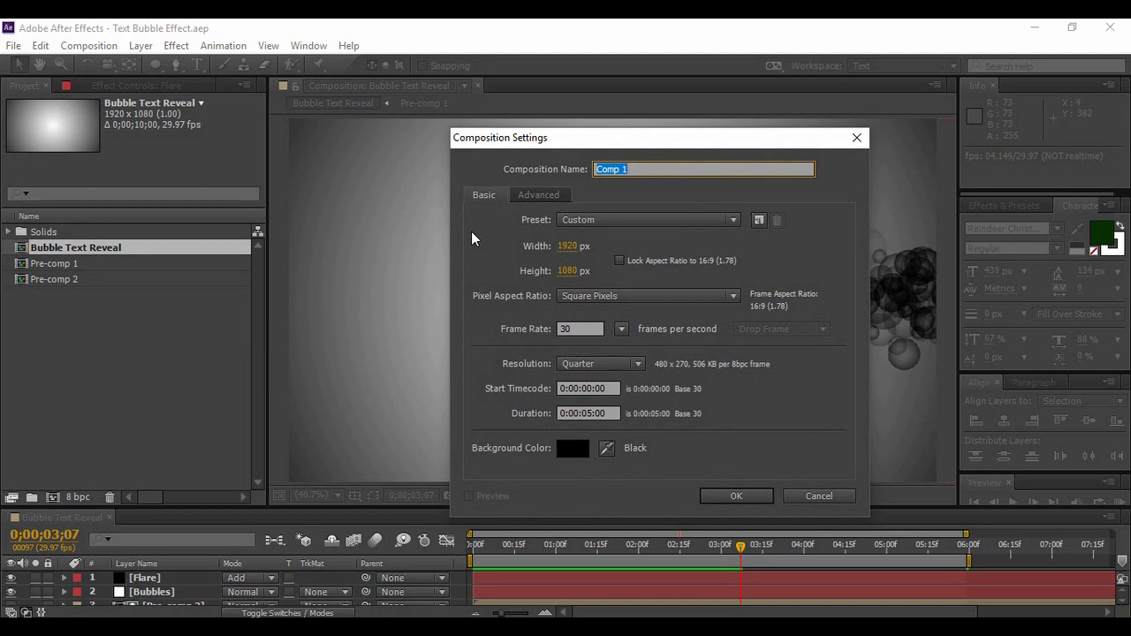
type("Bubble Text")
left_click(733, 497)
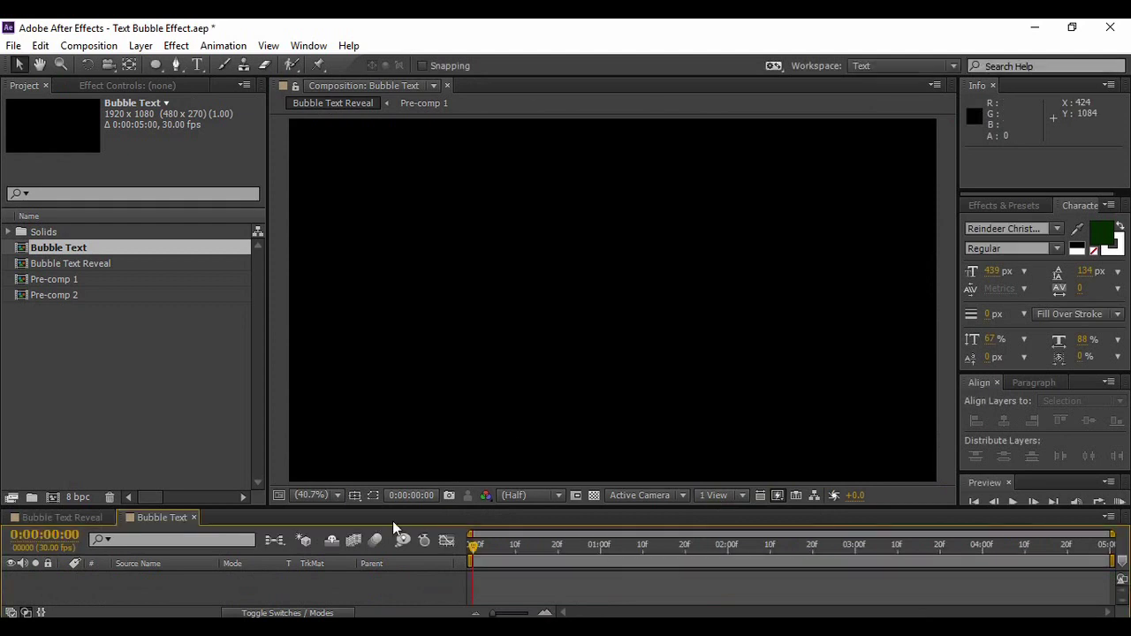
Step: Add a full-size light grey solid layer named BG
right_click(361, 581)
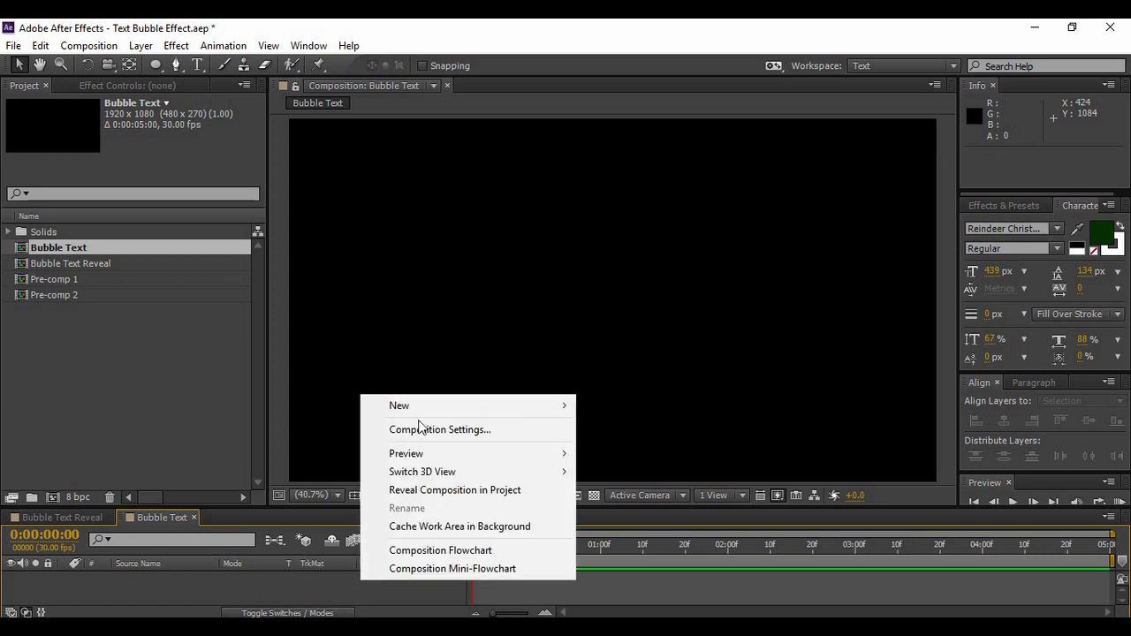
mouse_move(419, 415)
left_click(636, 449)
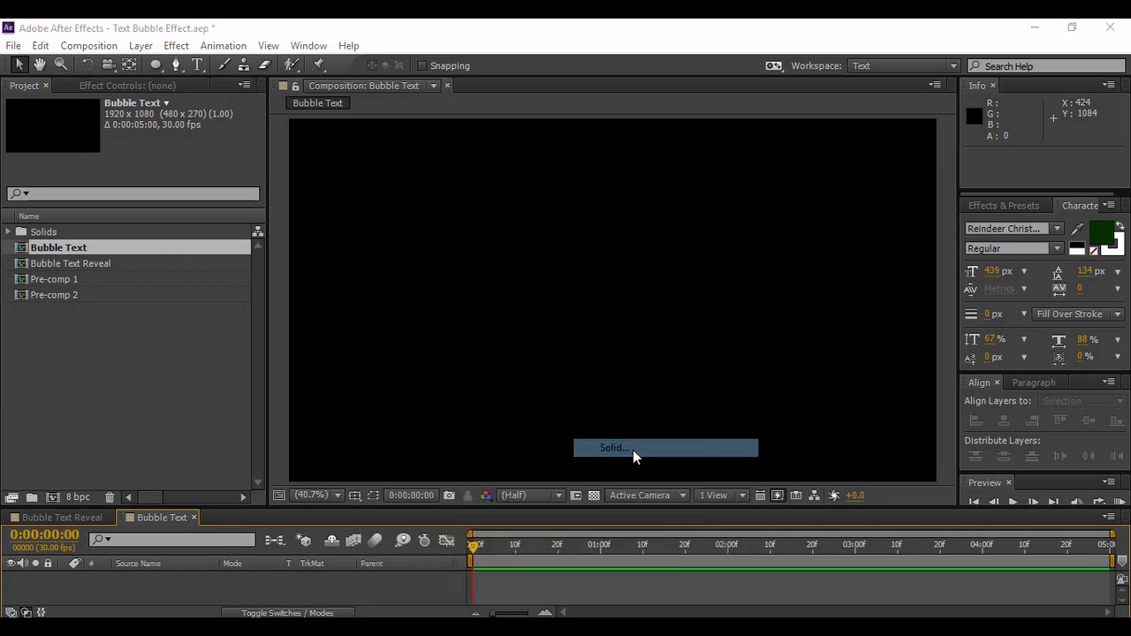
type("BG")
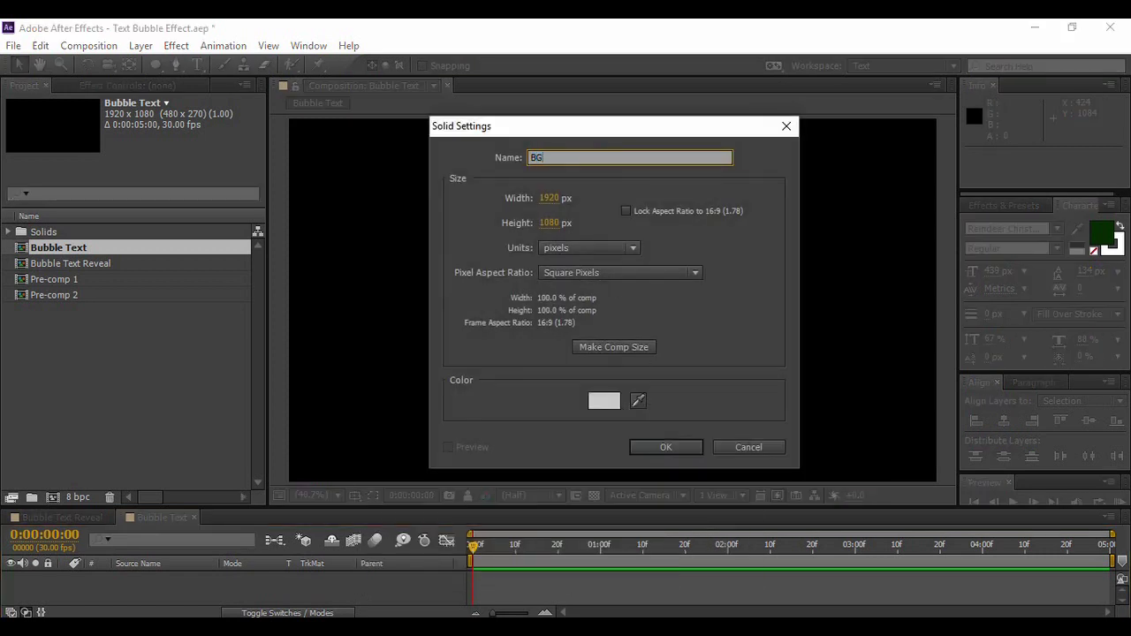
left_click(645, 446)
Step: Apply the Gradient Ramp effect to the BG layer
left_click(1006, 206)
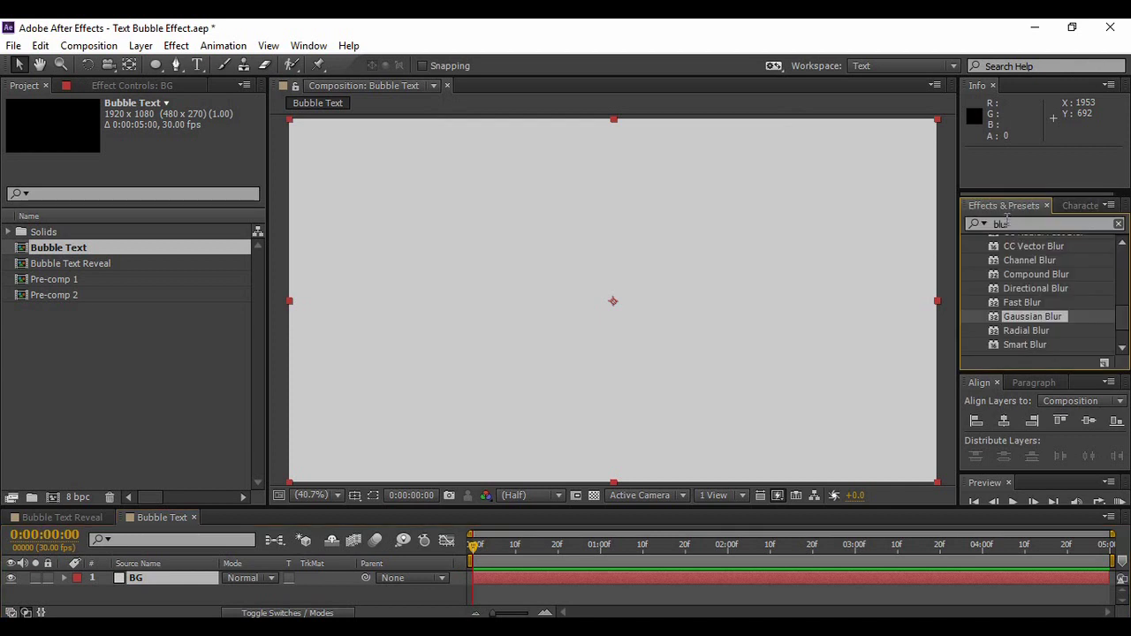
left_click(1010, 223)
type("grad")
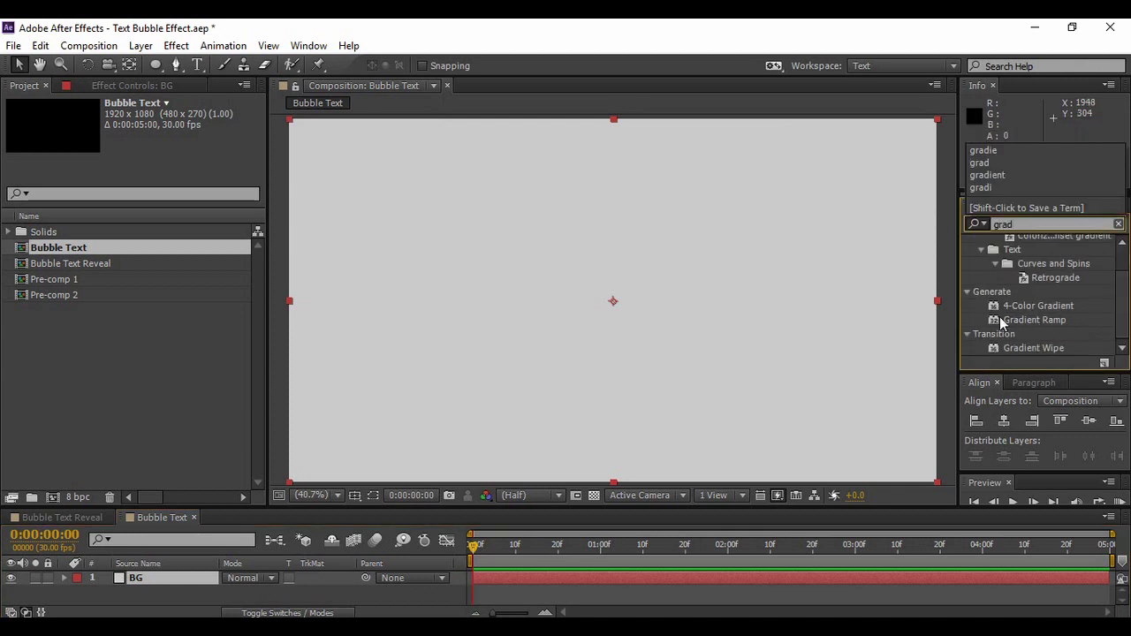
left_click_drag(1008, 322, 681, 324)
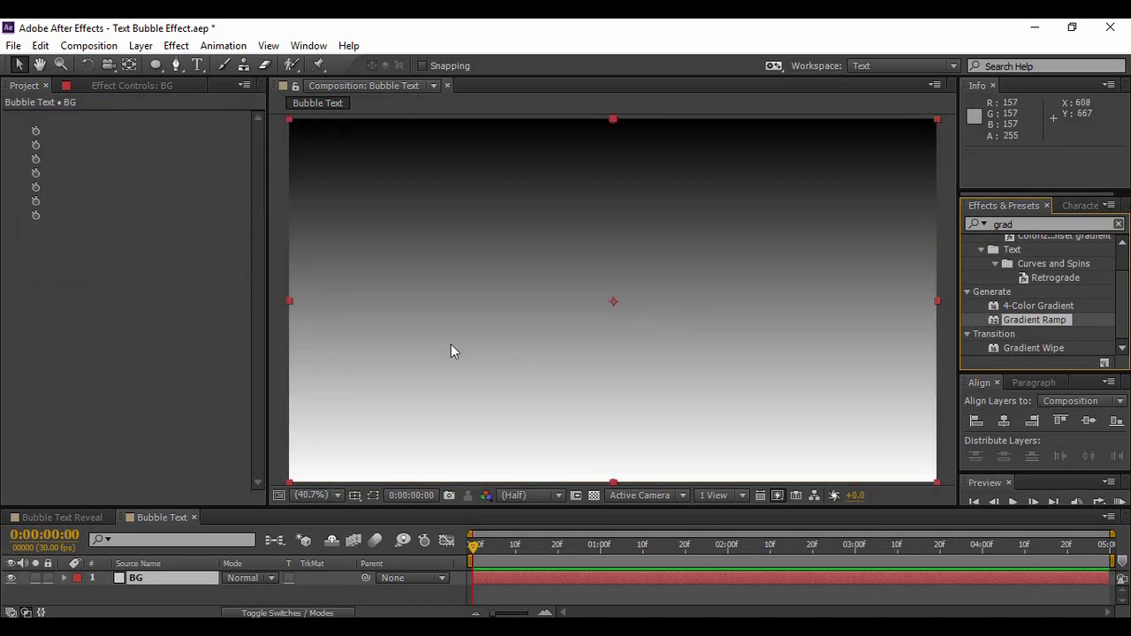
Step: Make the ramp radial with its start point centred at 960,540
left_click(202, 187)
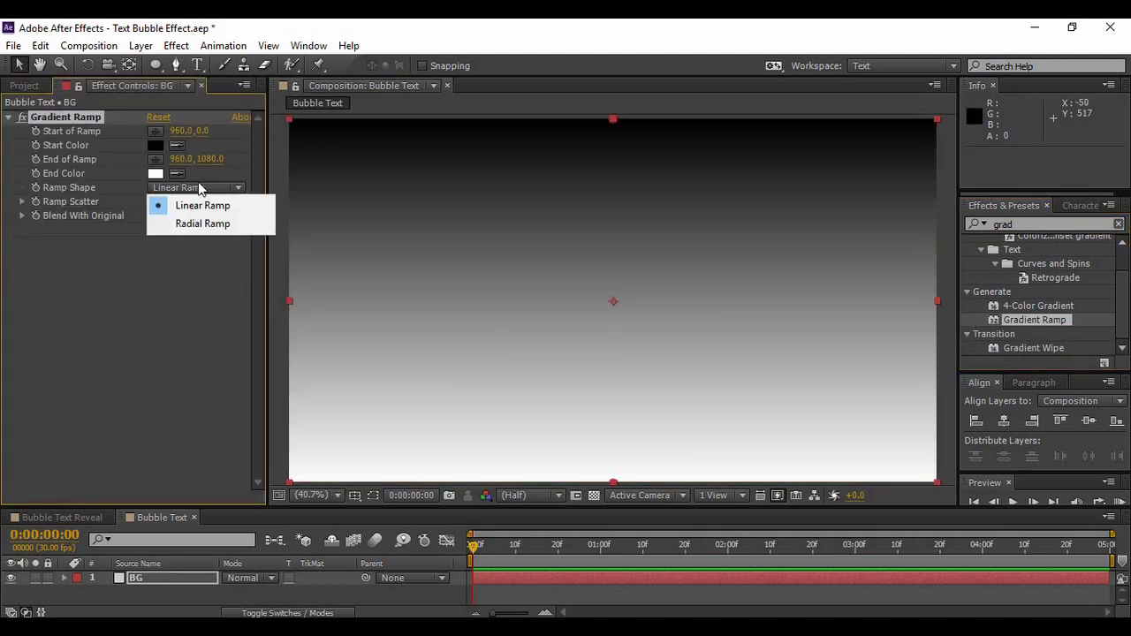
left_click(198, 219)
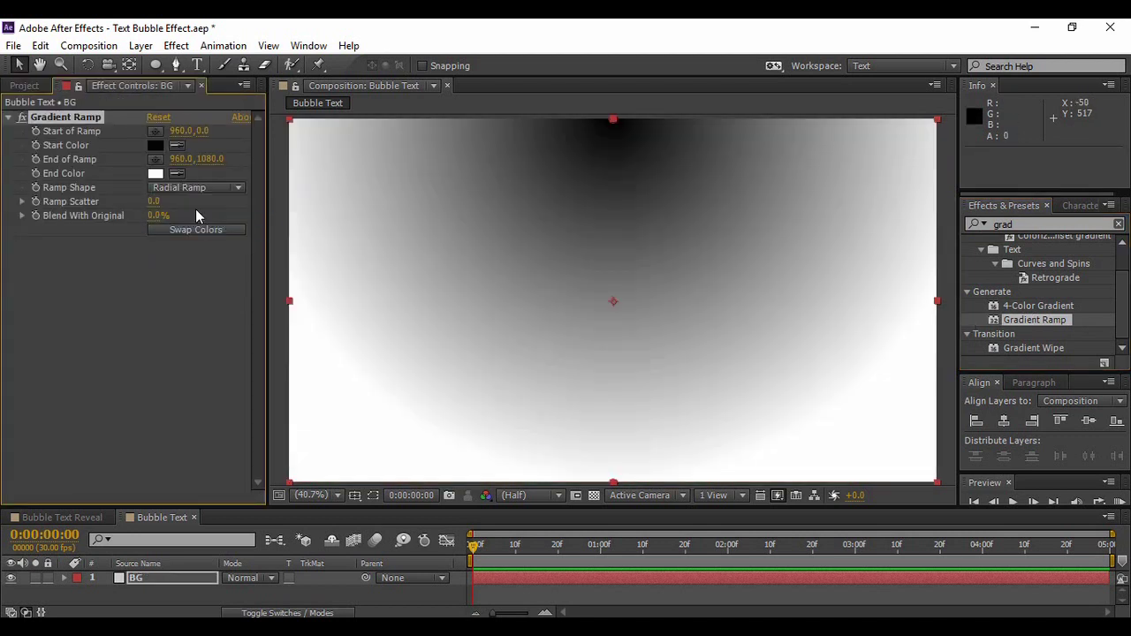
left_click(202, 131)
key("Return")
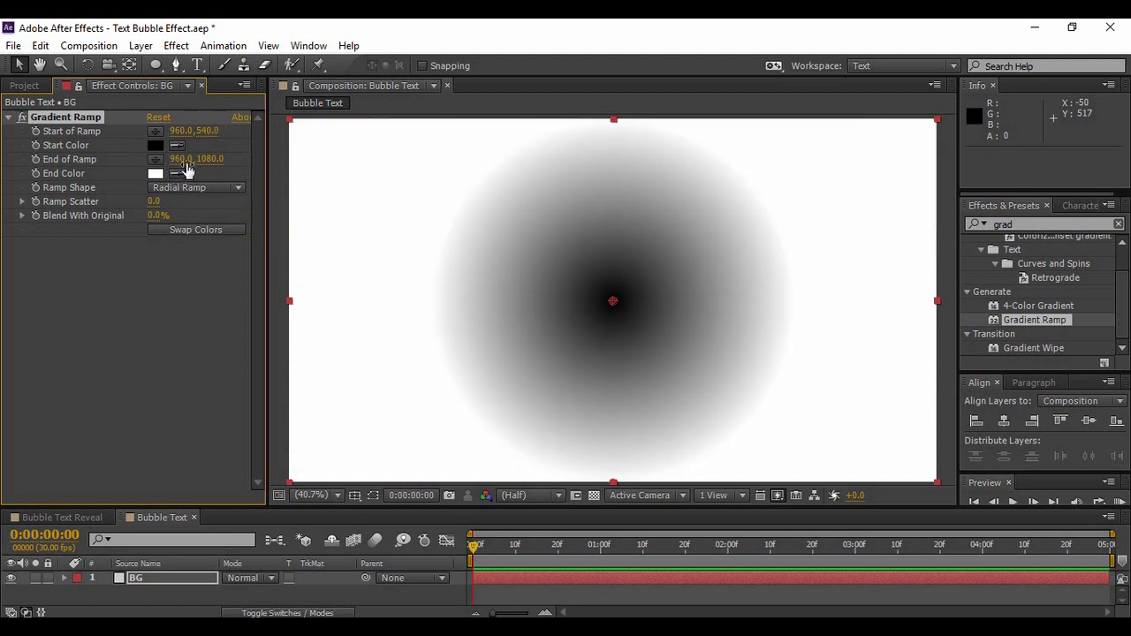
Step: Set the ramp end point to 1940,1407 and swap colours for a white centre
left_click(181, 159)
type("1940")
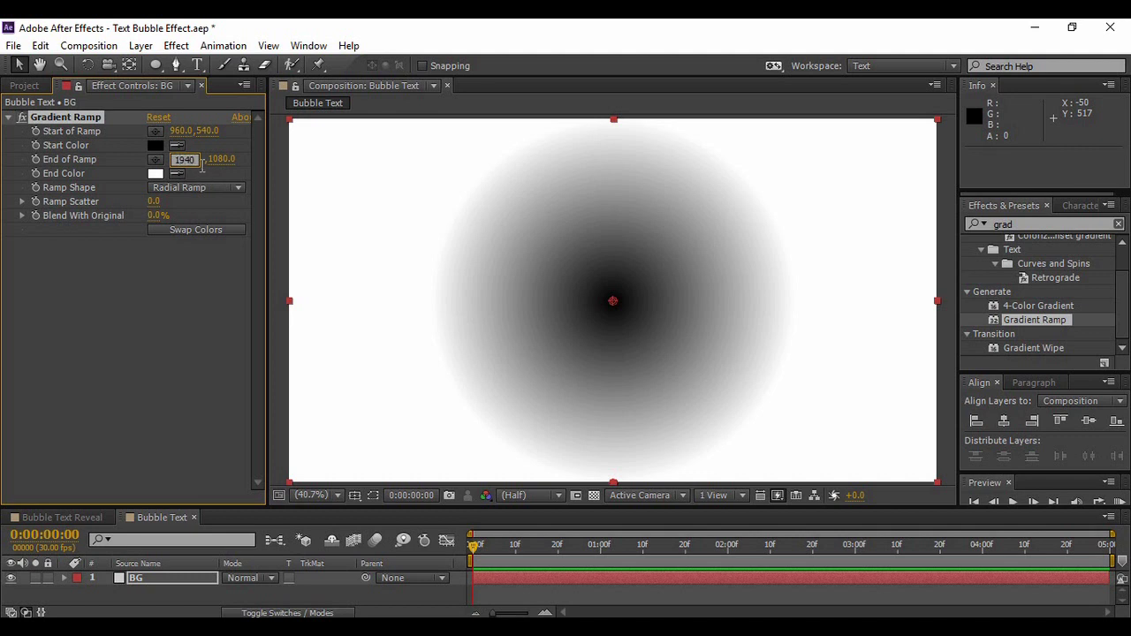
key("Tab")
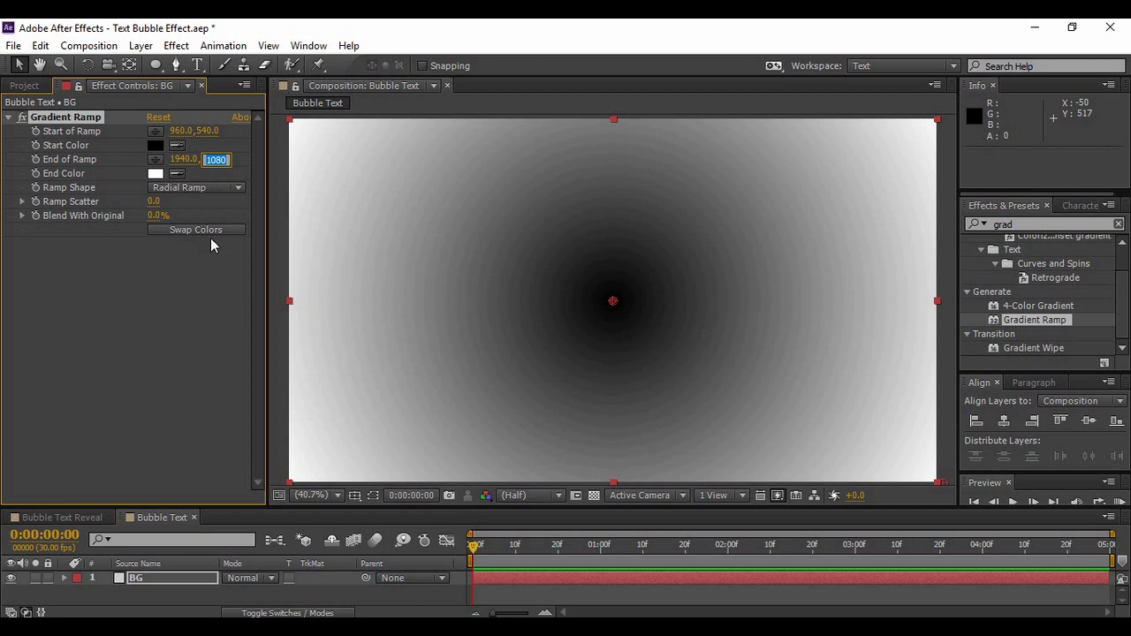
left_click(172, 231)
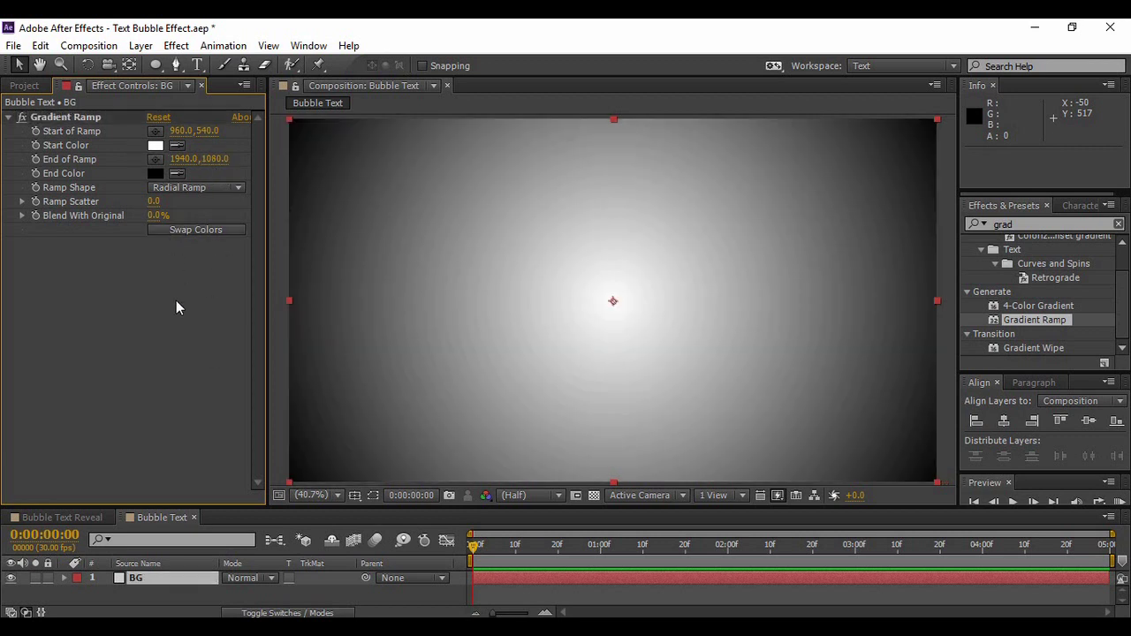
left_click(409, 601)
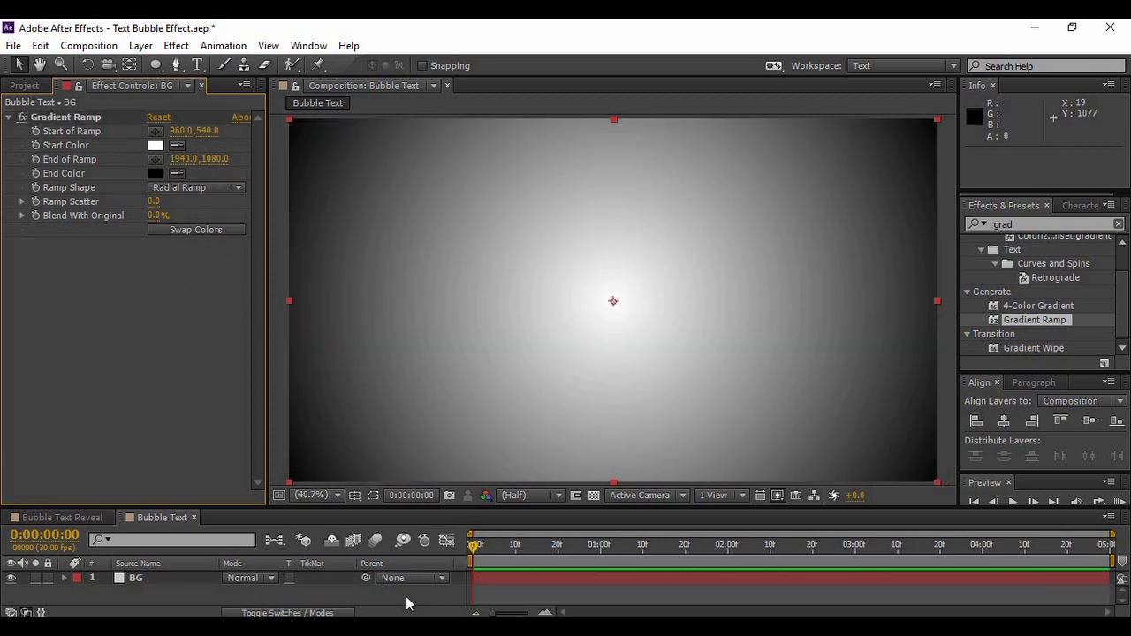
left_click_drag(215, 159, 336, 594)
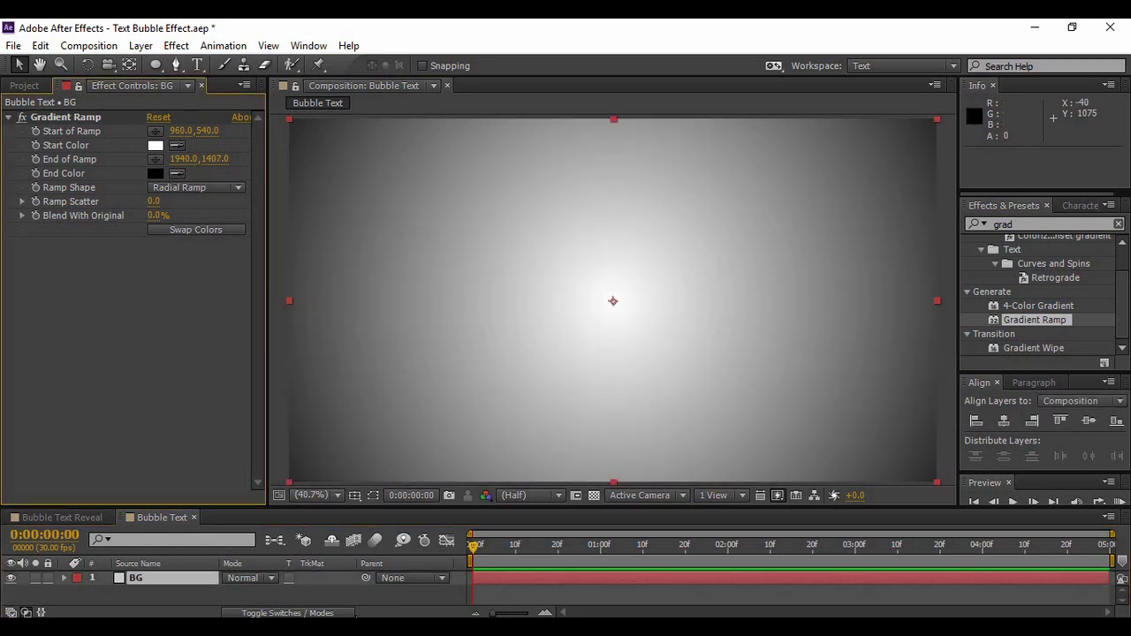
left_click(53, 590)
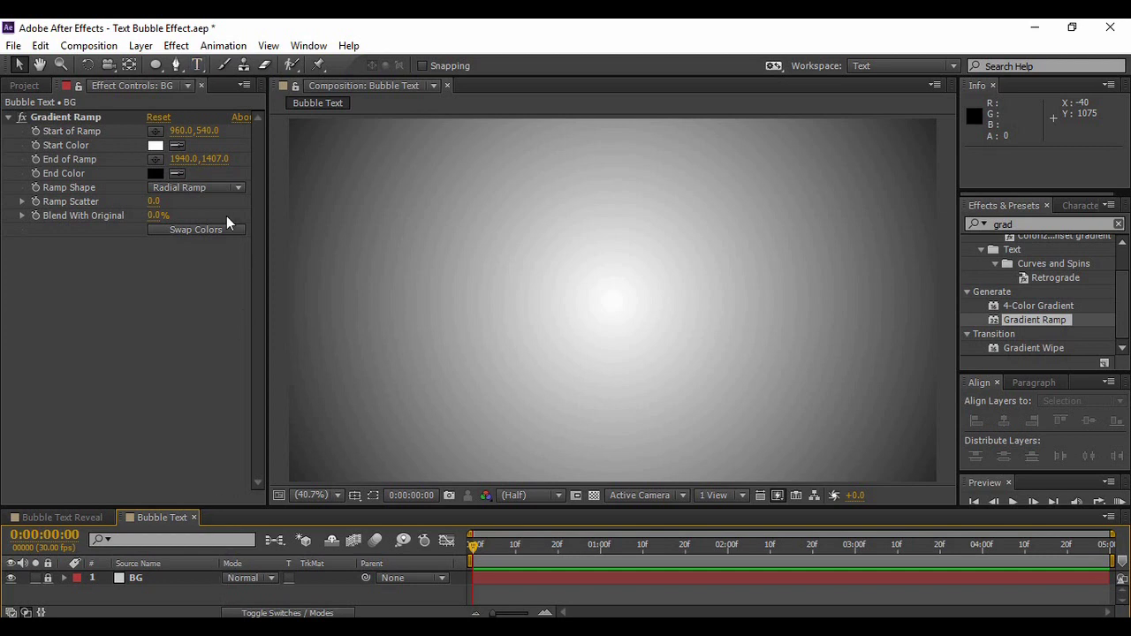
Step: Type BUBBLE in dark green Gotham Medium and reduce its font size
left_click(197, 66)
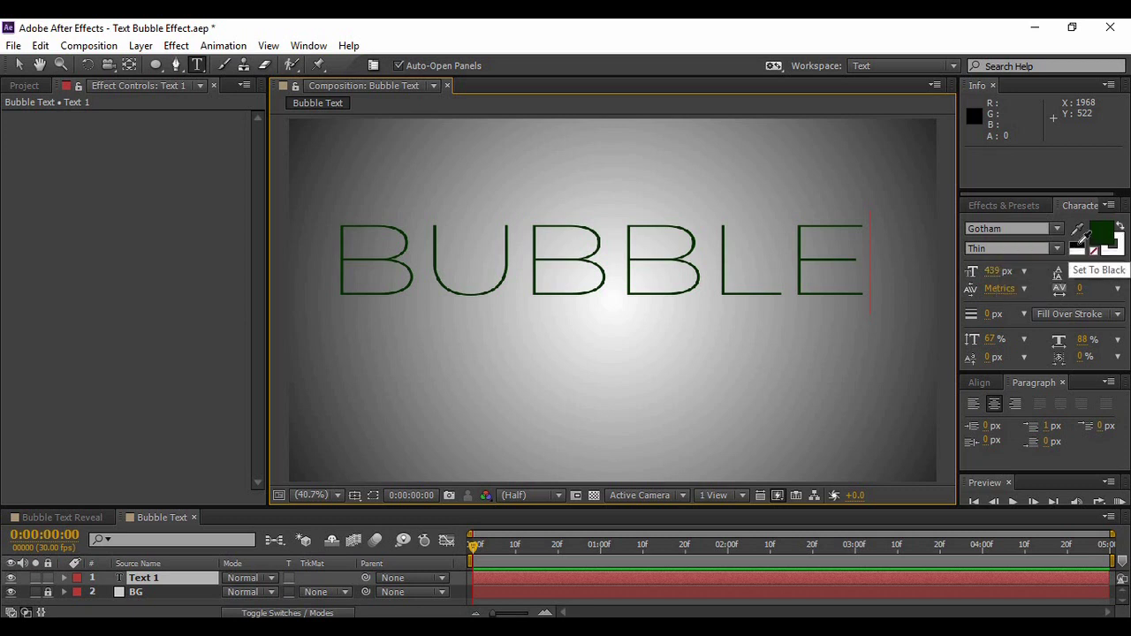
key("ctrl+a")
left_click_drag(991, 271, 822, 283)
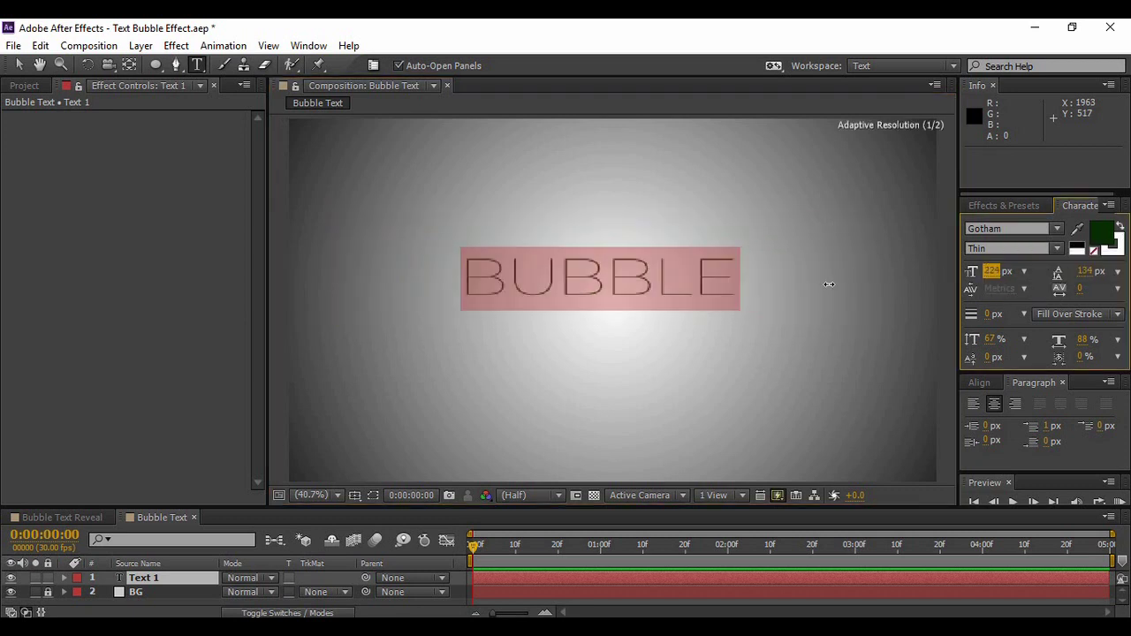
left_click(1058, 249)
left_click(1003, 324)
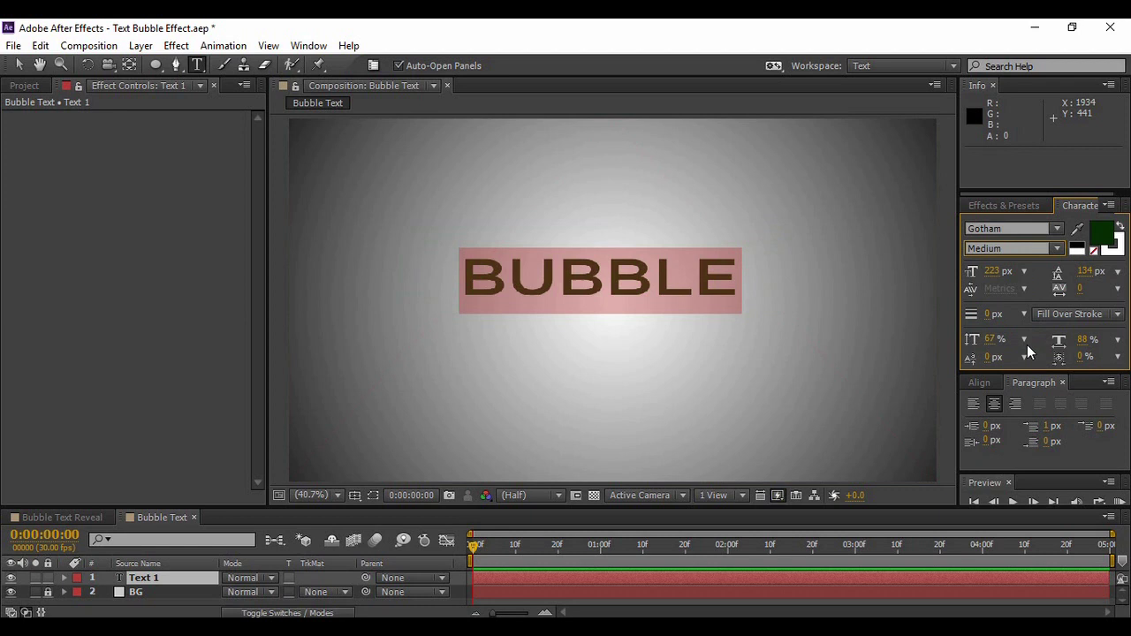
Step: Centre BUBBLE horizontally and vertically in the comp at 196 px
left_click(986, 387)
left_click(1005, 422)
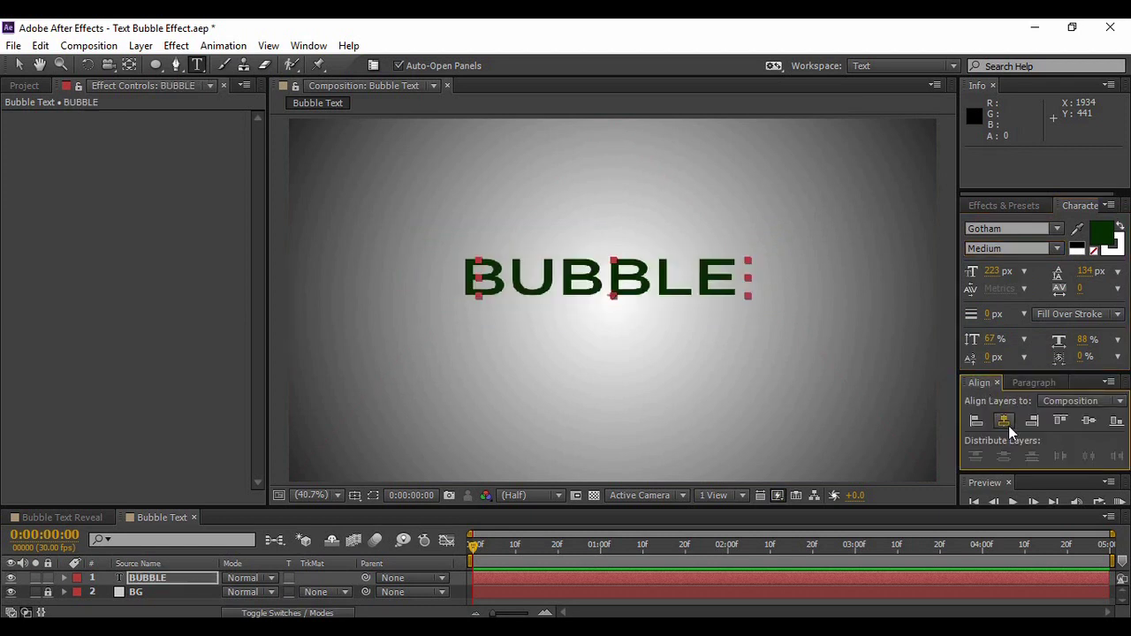
left_click(1089, 422)
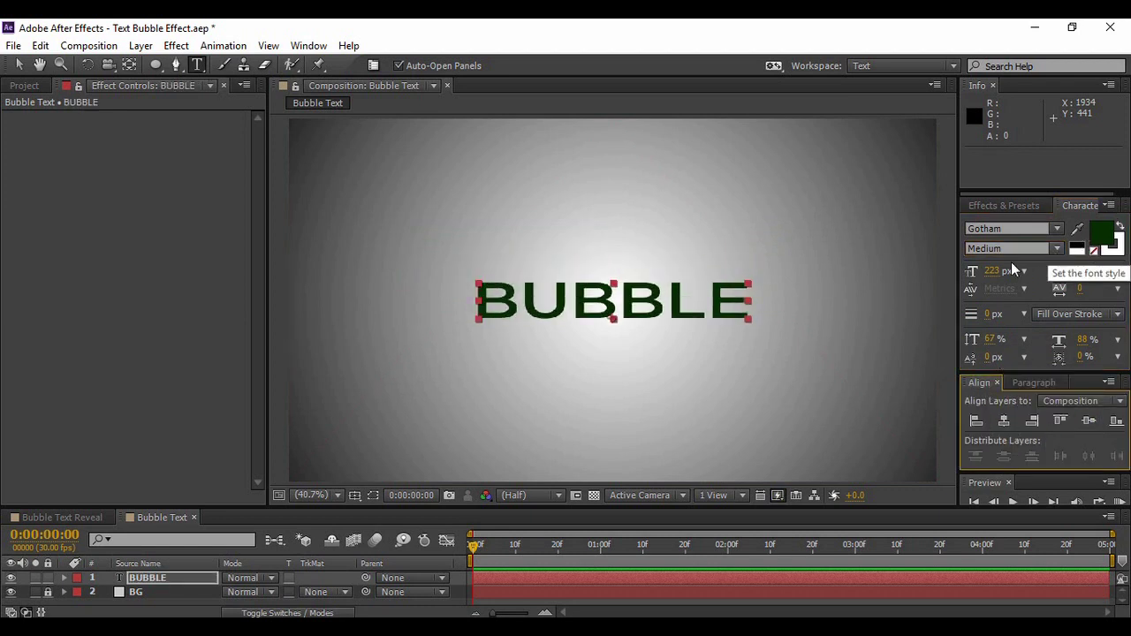
left_click_drag(994, 270, 977, 271)
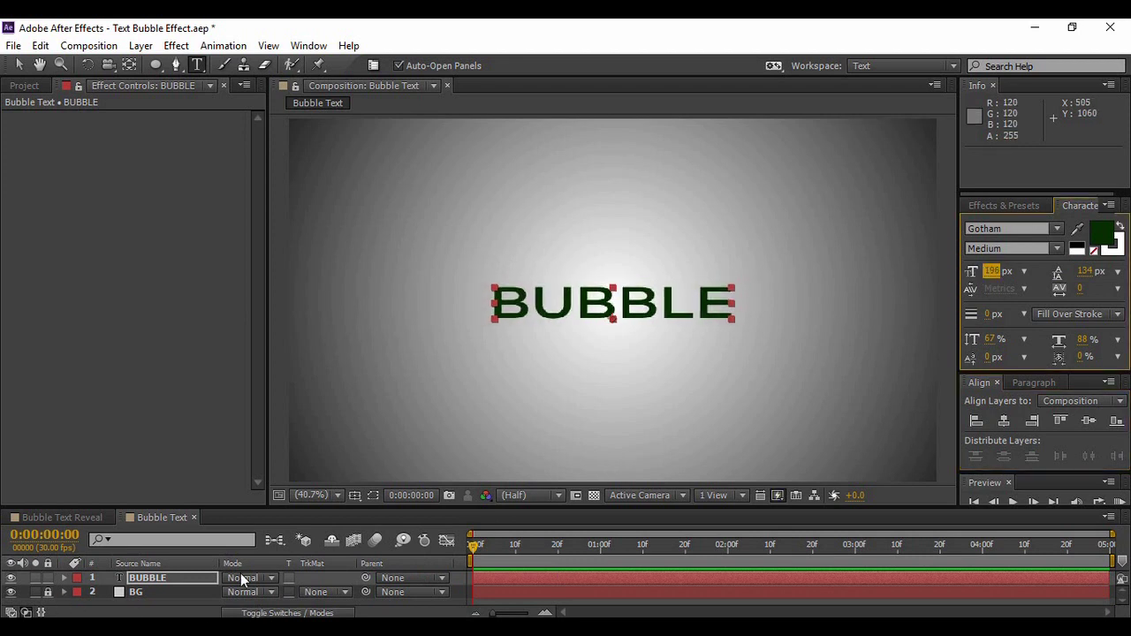
left_click_drag(261, 514, 249, 451)
left_click(189, 560)
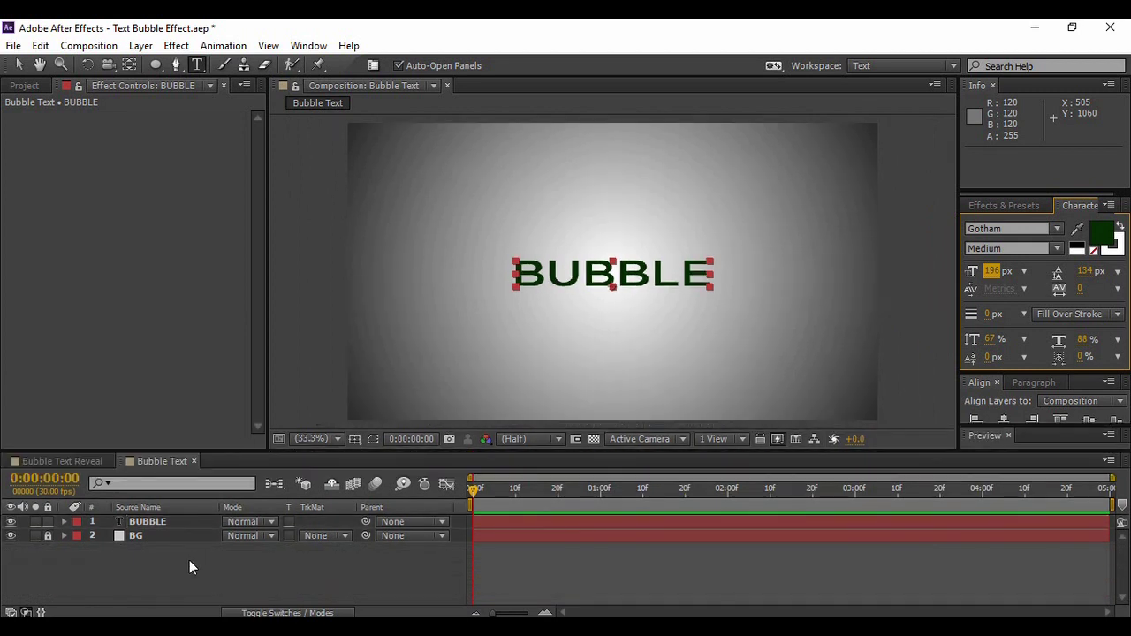
Step: Add a new solid named Bubbles and place it below the BUBBLE text layer
right_click(128, 562)
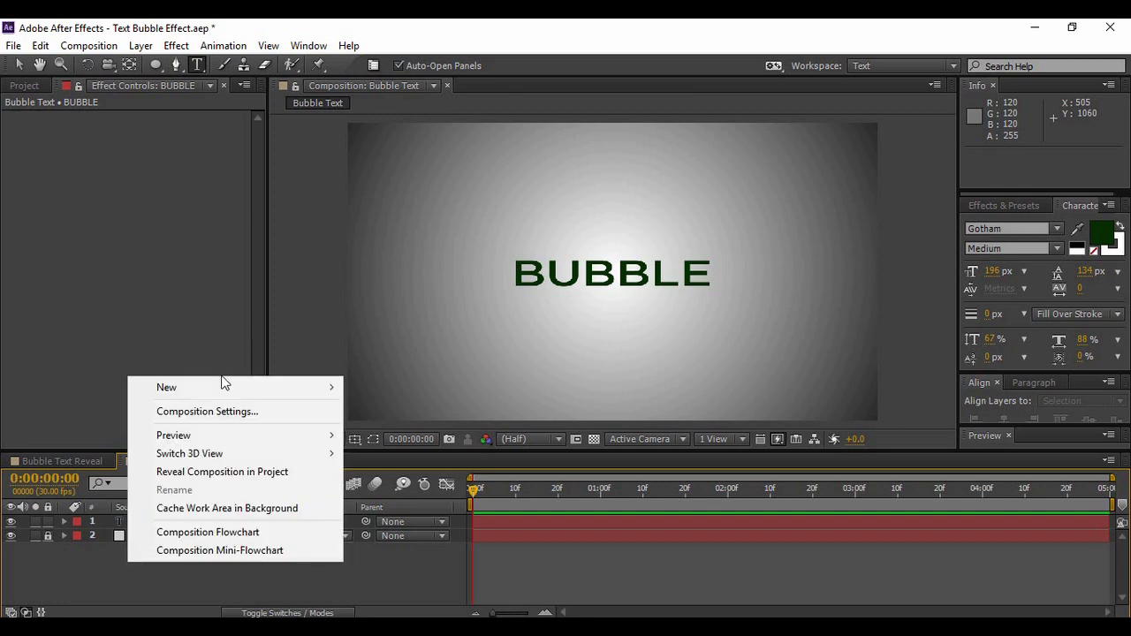
mouse_move(223, 389)
left_click(392, 430)
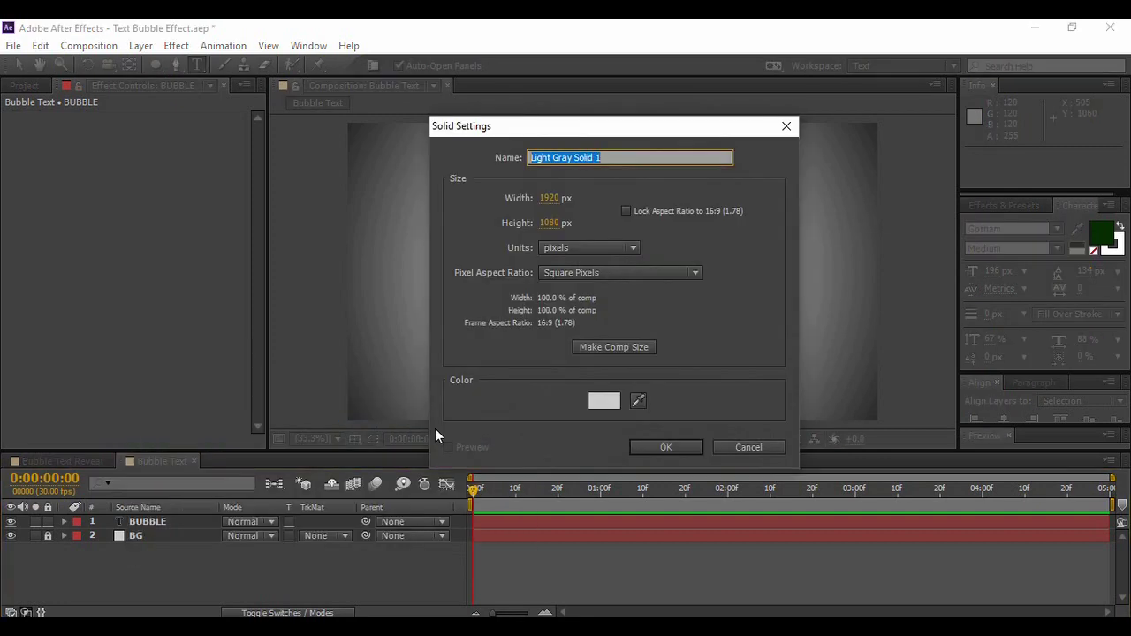
type("Bubbles")
key("Return")
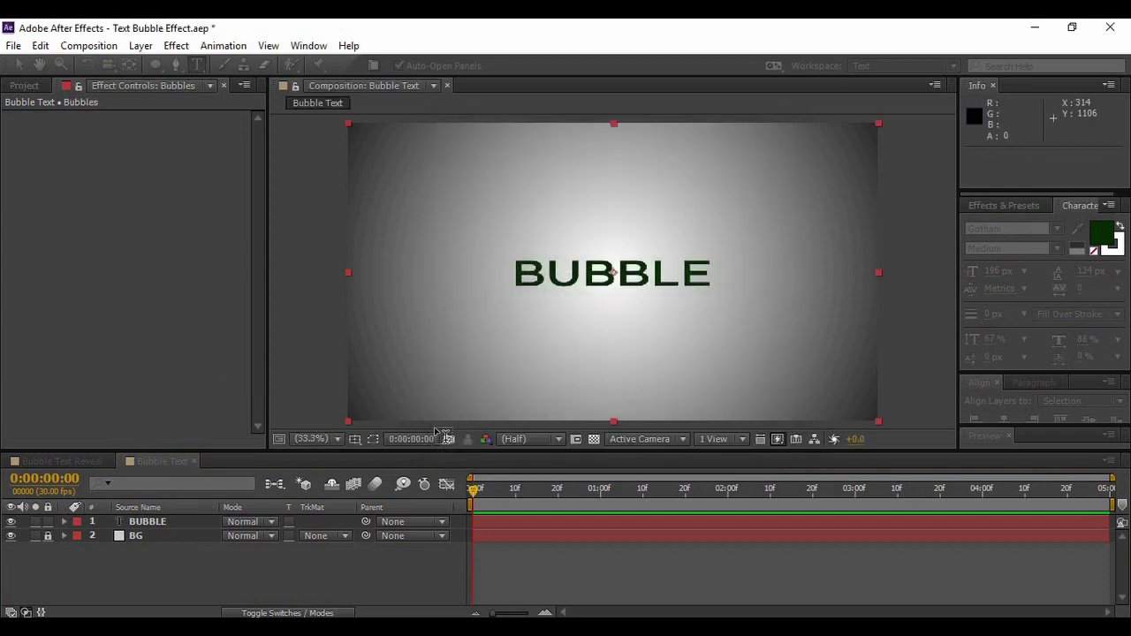
left_click_drag(174, 528, 171, 544)
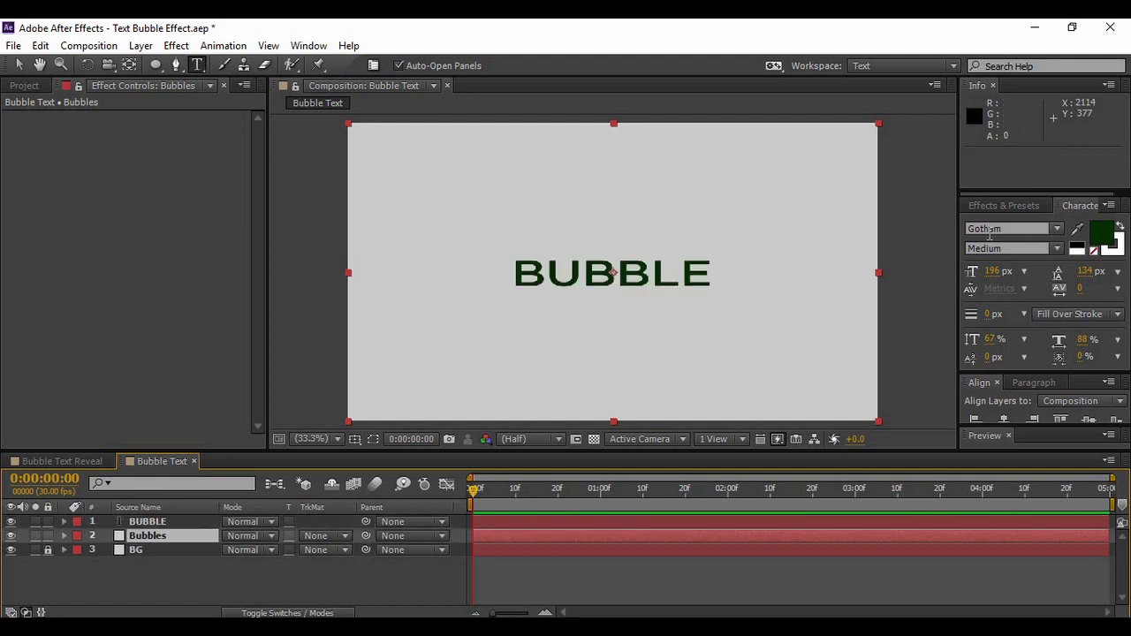
Step: Hide the BUBBLE text and apply CC Particle Systems II to the Bubbles layer
left_click(10, 523)
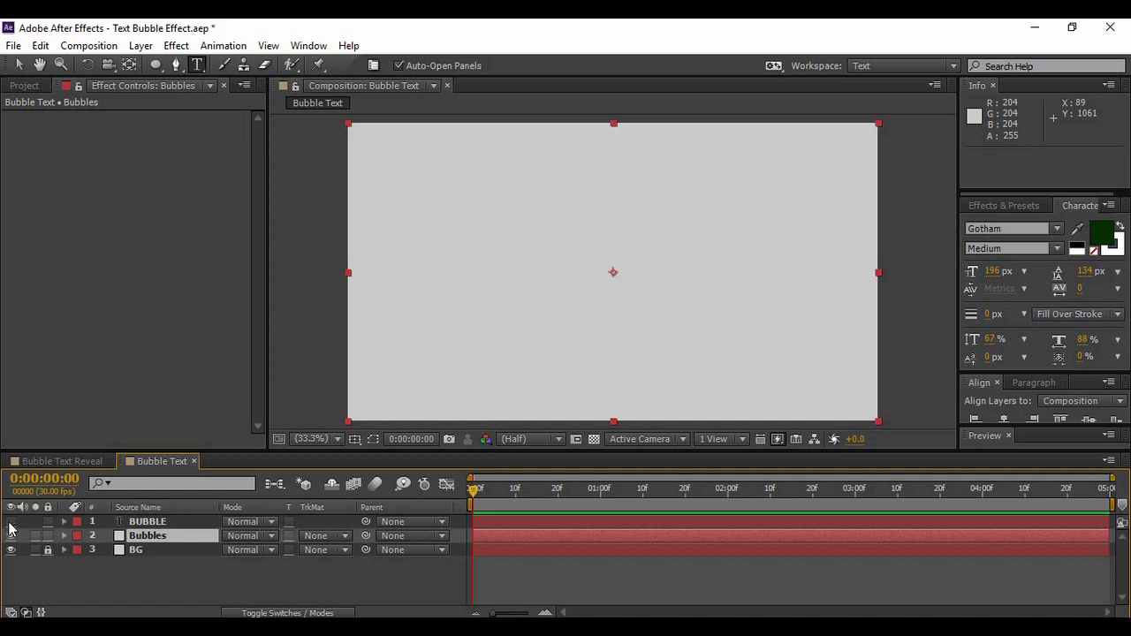
left_click(1004, 205)
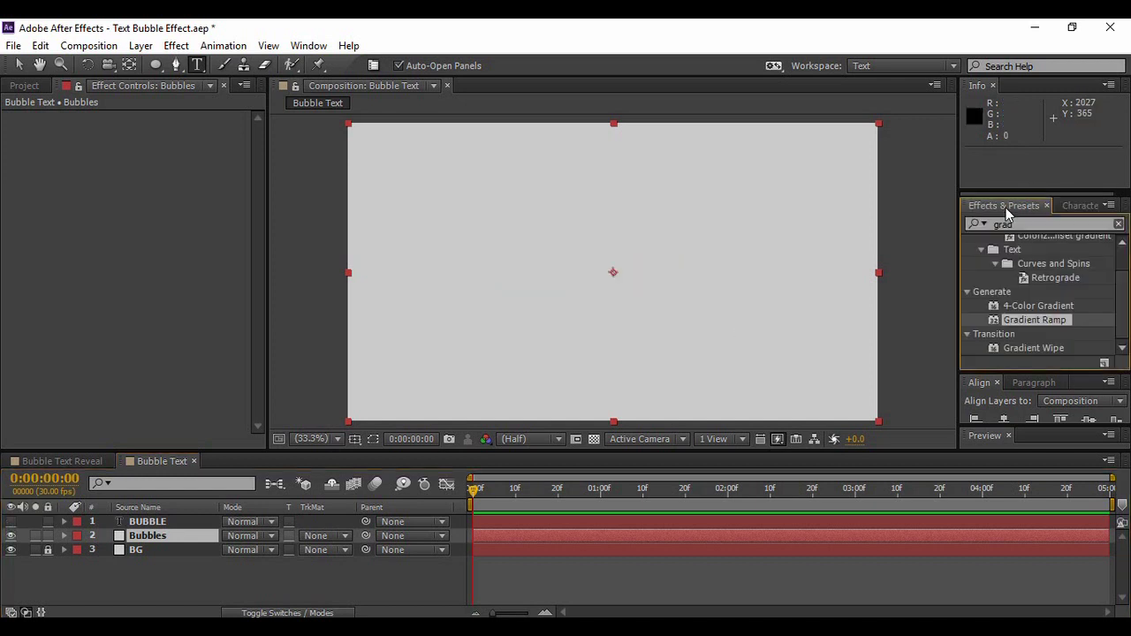
left_click(1028, 225)
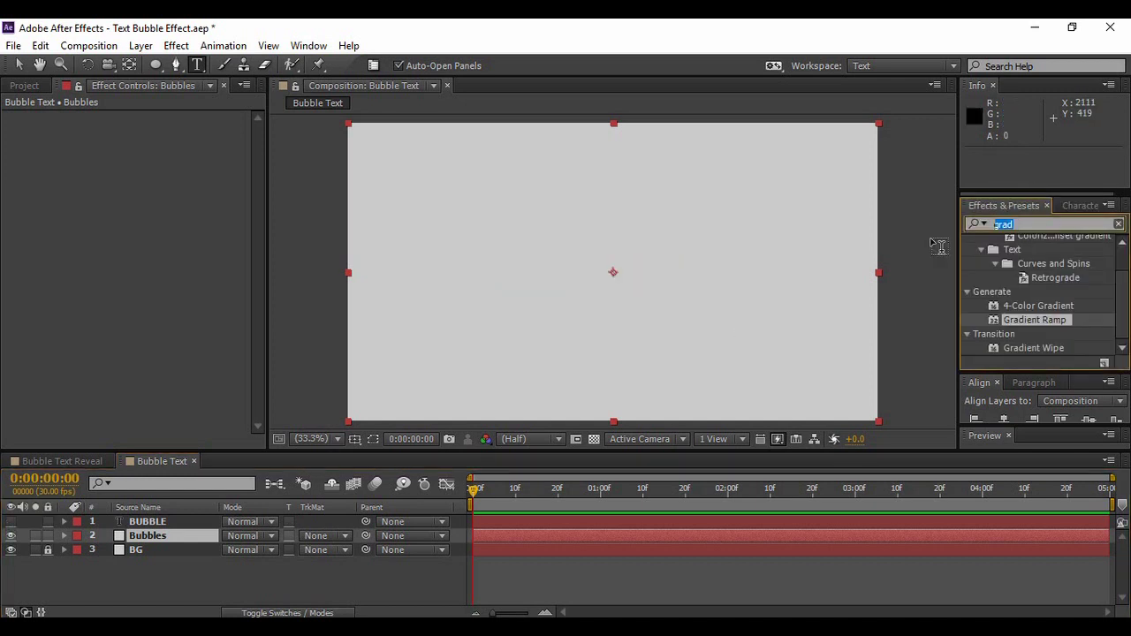
type("cc")
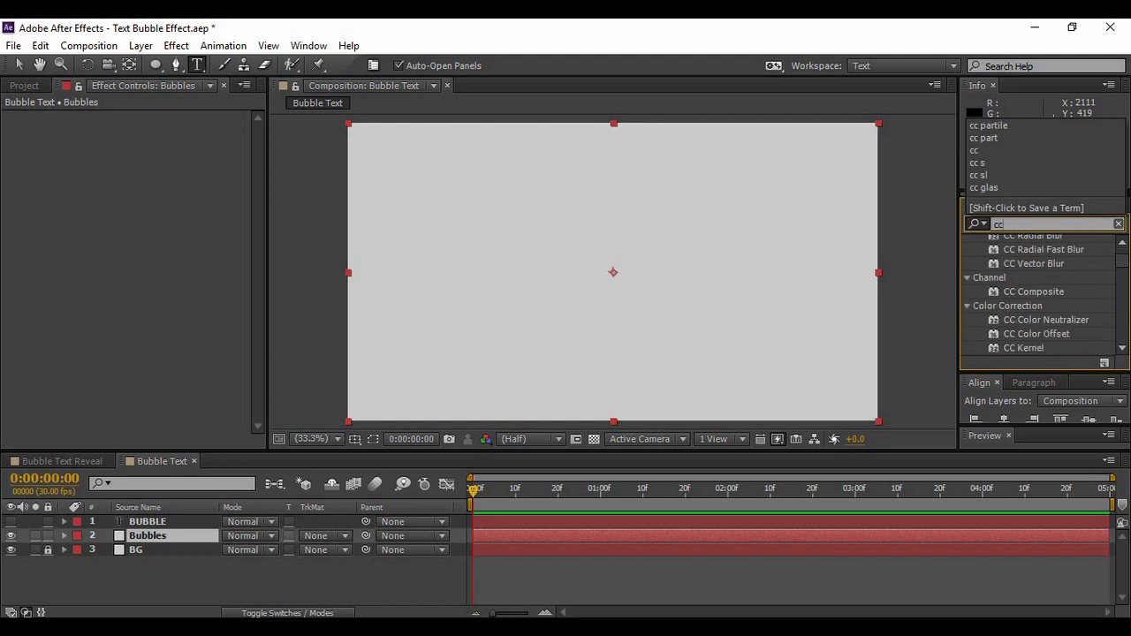
type(" p")
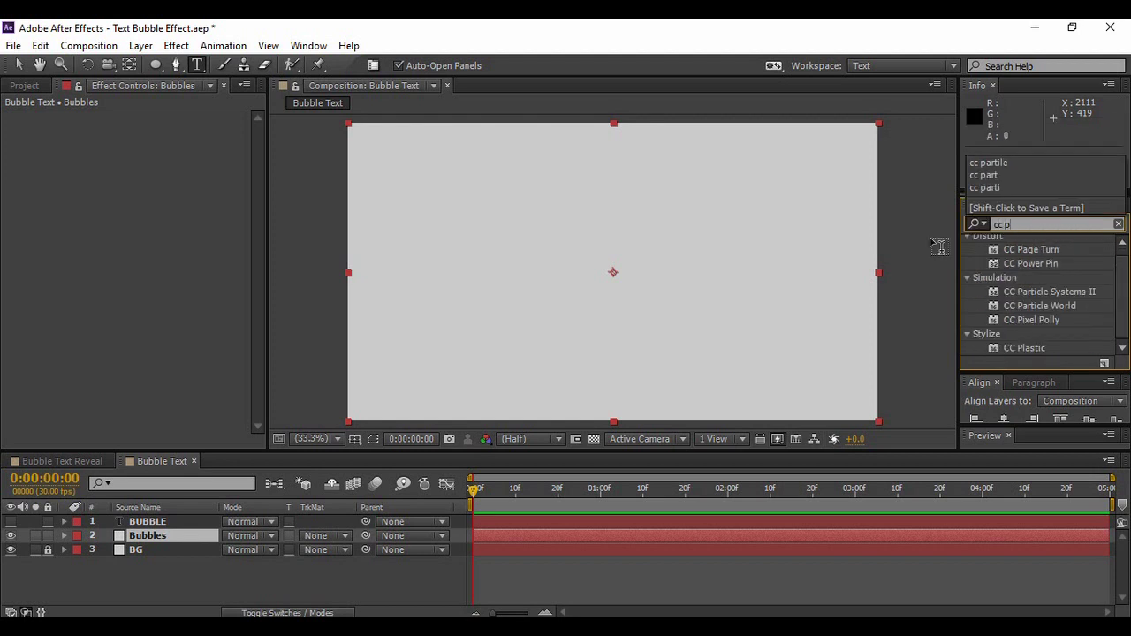
left_click_drag(1047, 295, 728, 291)
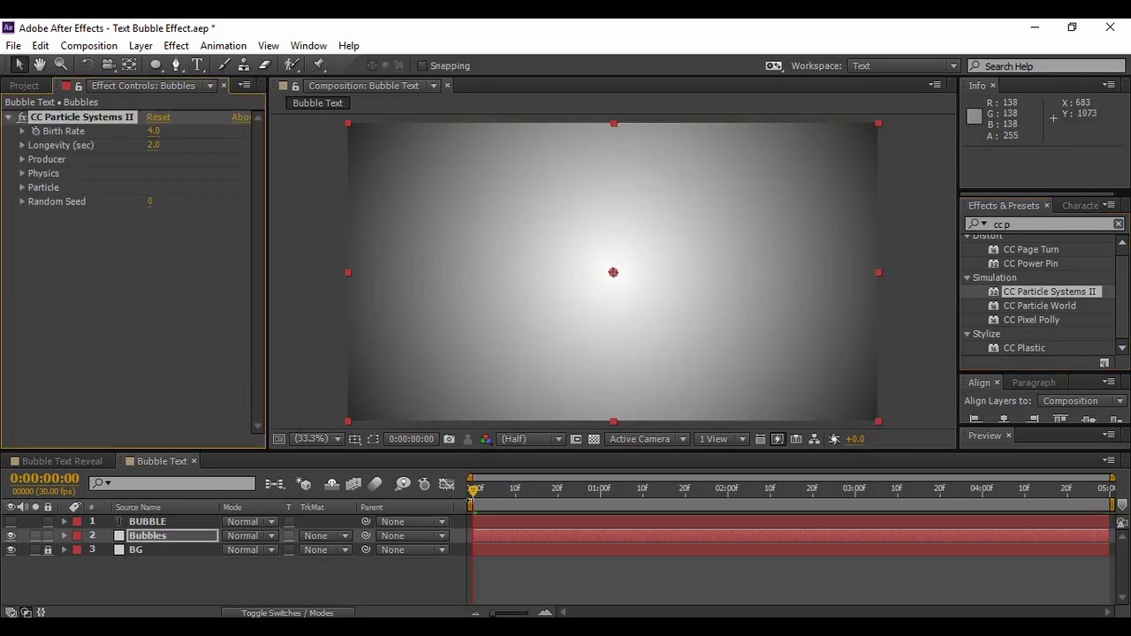
left_click_drag(471, 493, 623, 506)
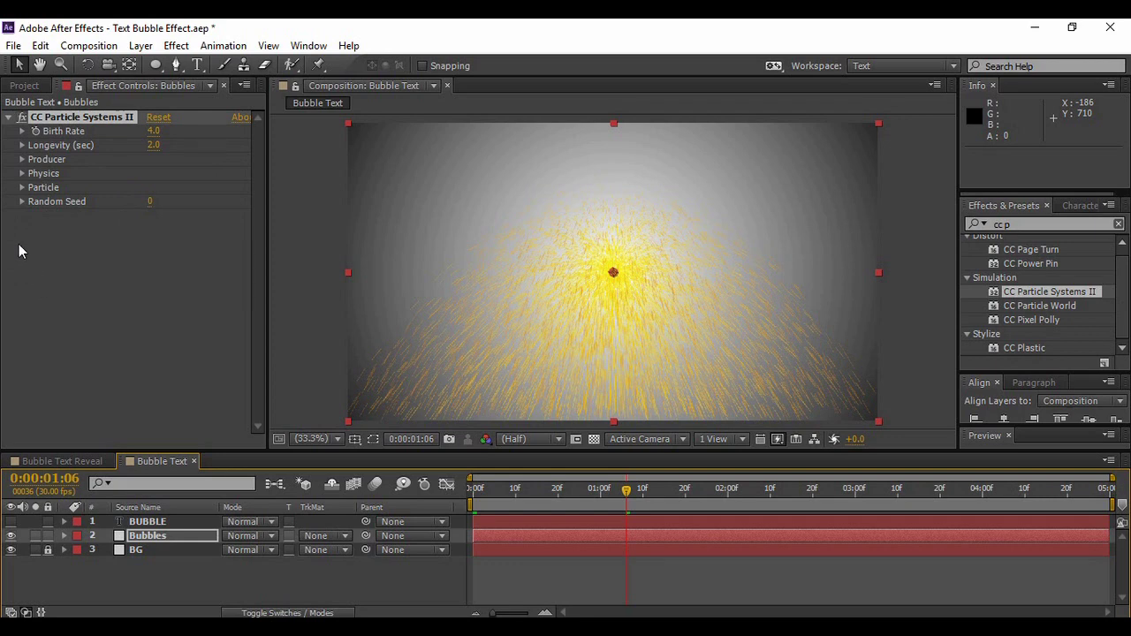
Step: Set the particle producer's Radius Y to 0
left_click(22, 161)
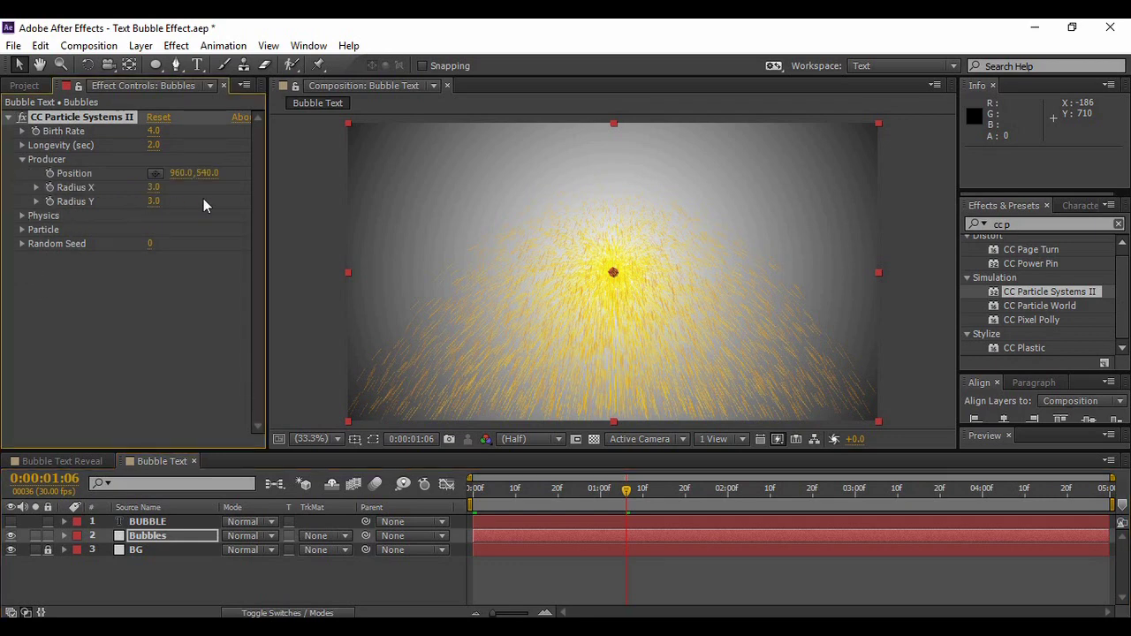
left_click(153, 202)
type("0")
key("Return")
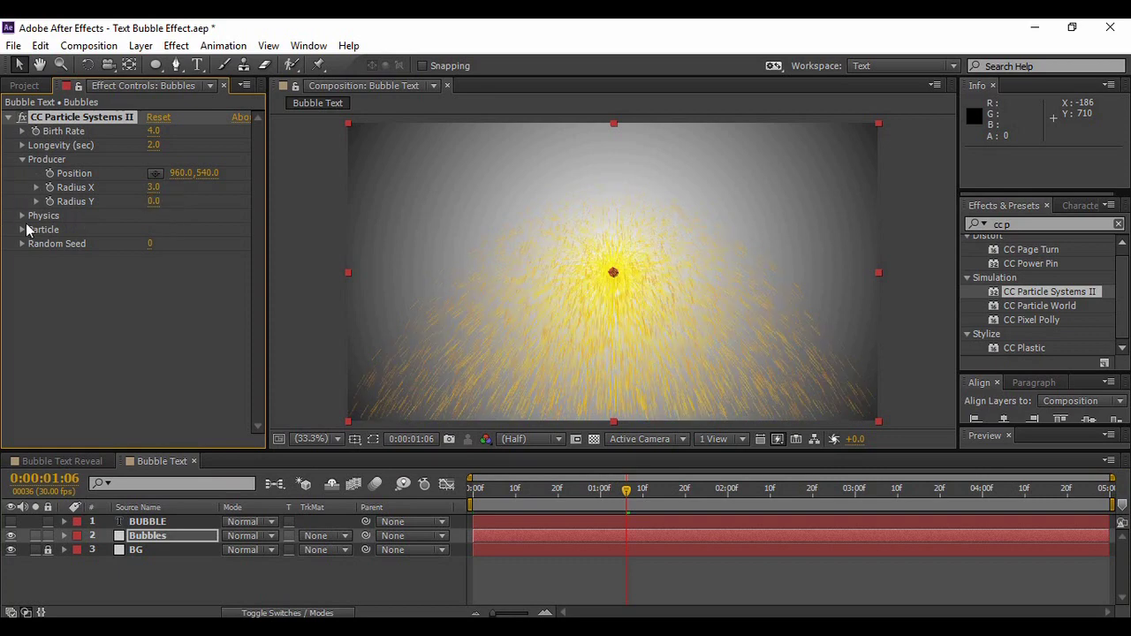
left_click(22, 215)
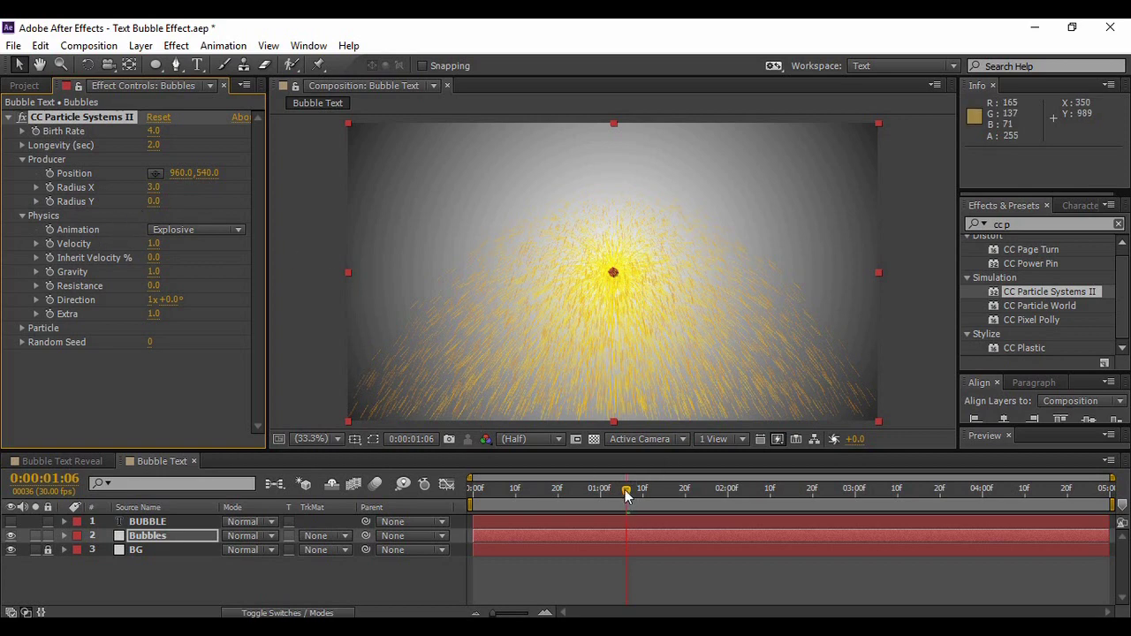
Step: Keyframe the producer position at -200,540 at 0s and 2250,540 at 3s
left_click_drag(625, 495, 404, 491)
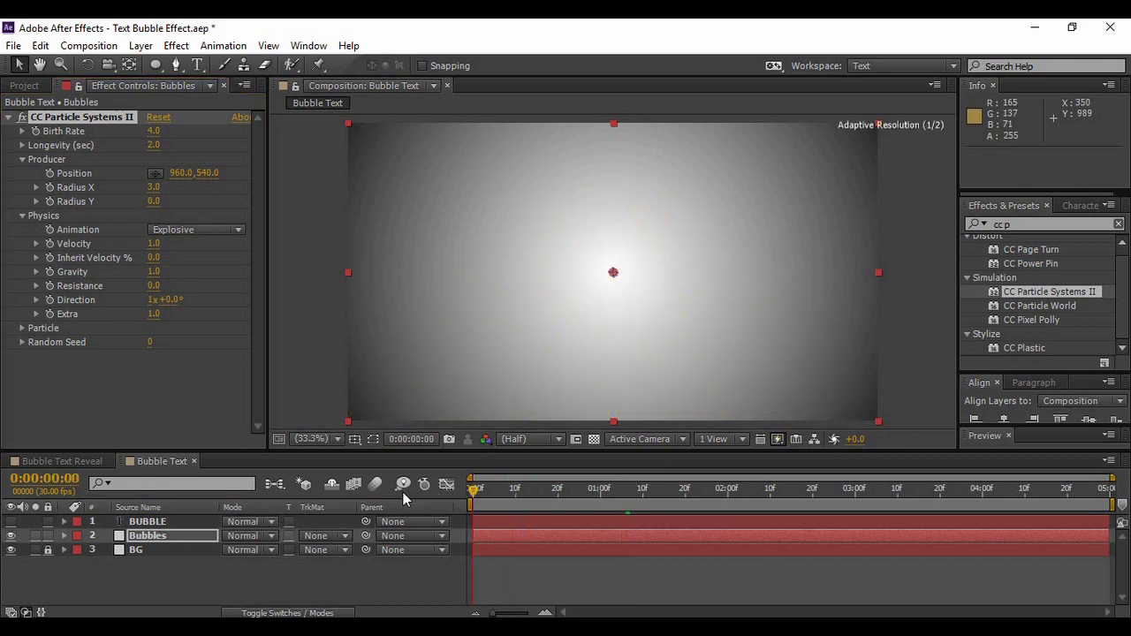
left_click(181, 173)
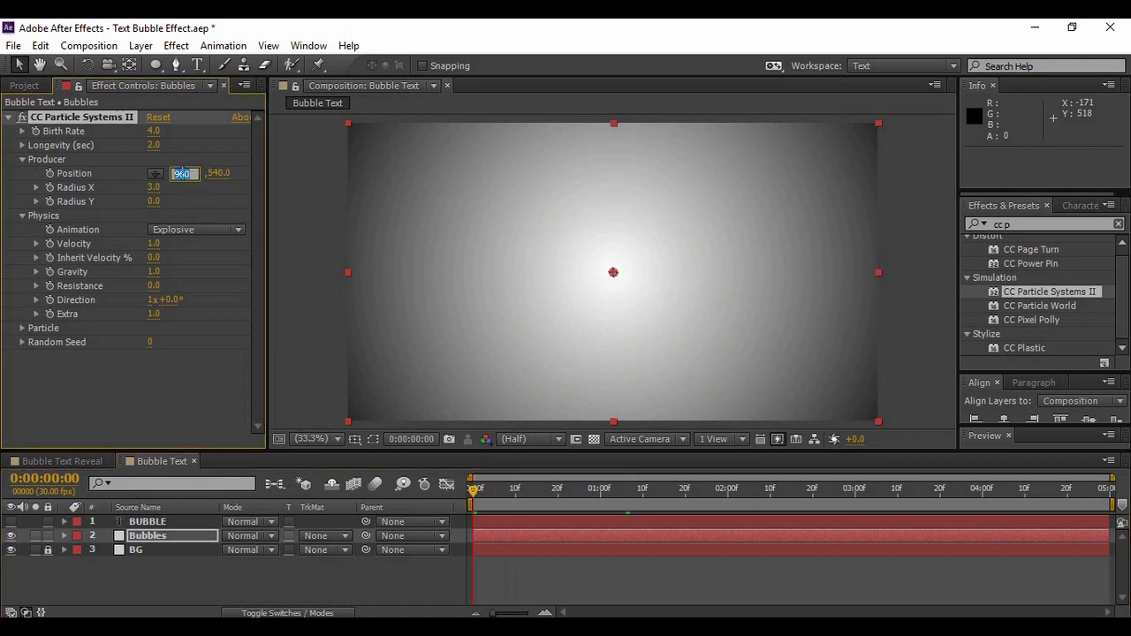
type("-200")
key("Return")
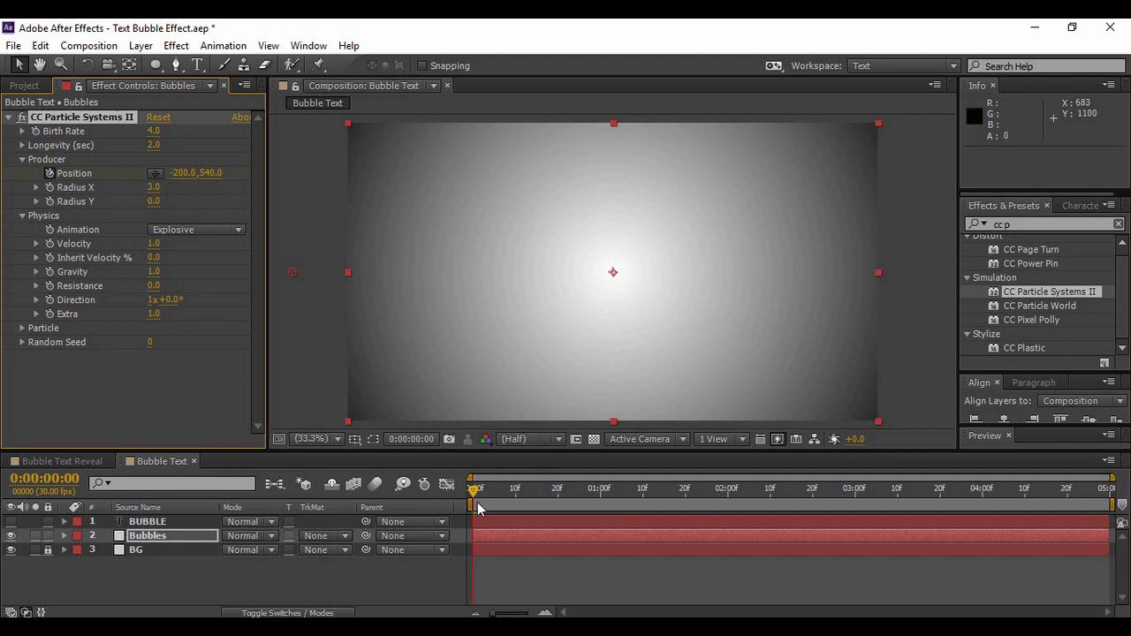
left_click_drag(471, 496, 856, 495)
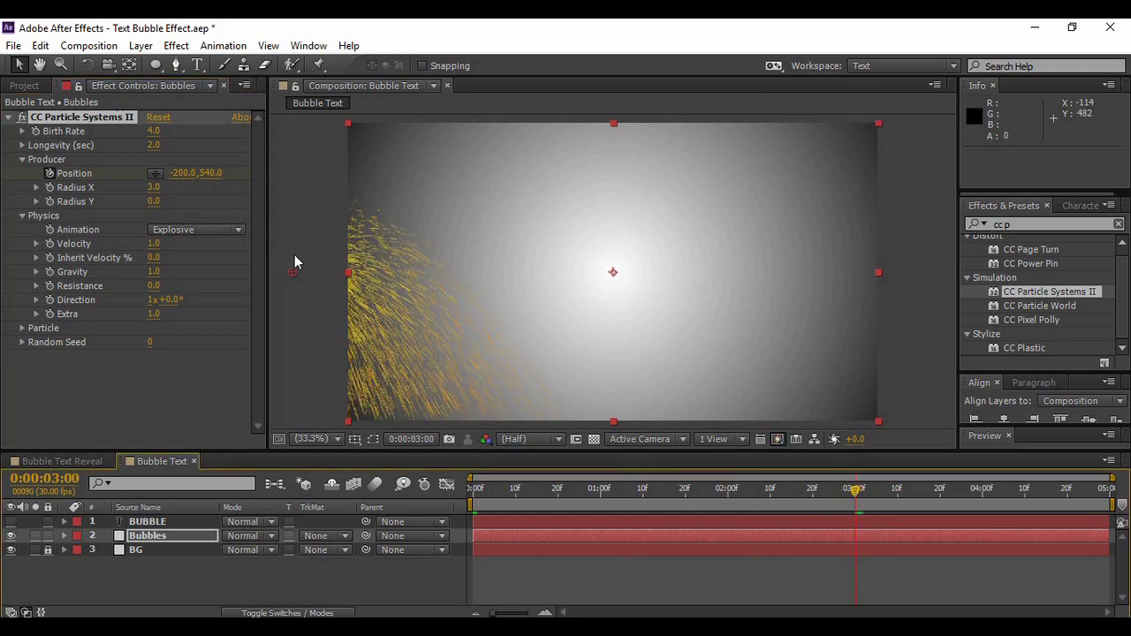
left_click(182, 175)
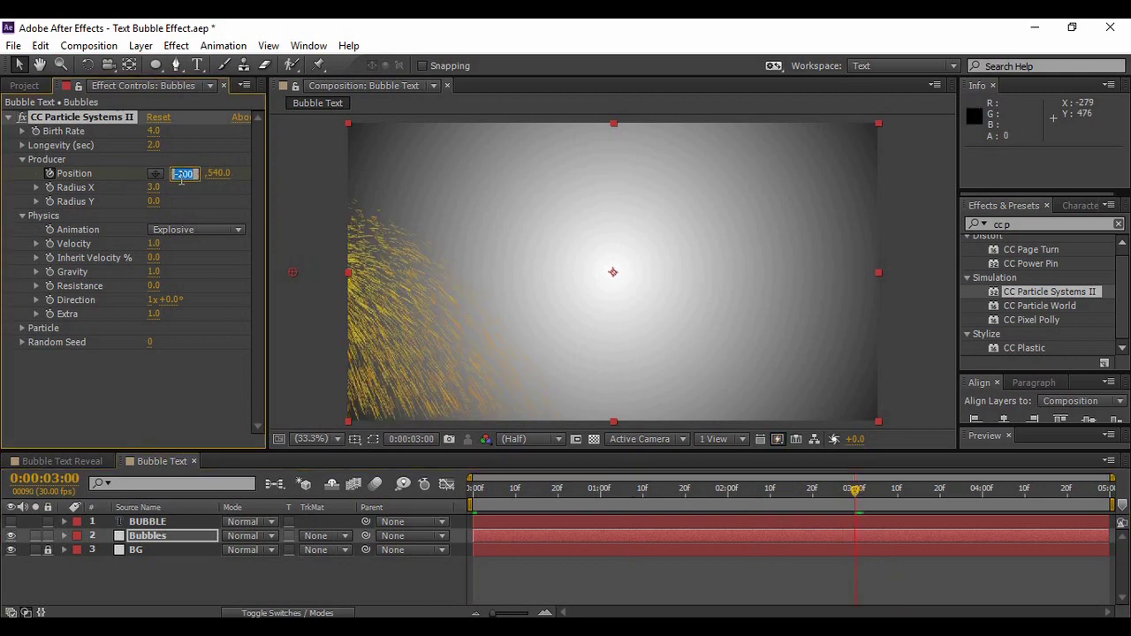
type("25")
key("Return")
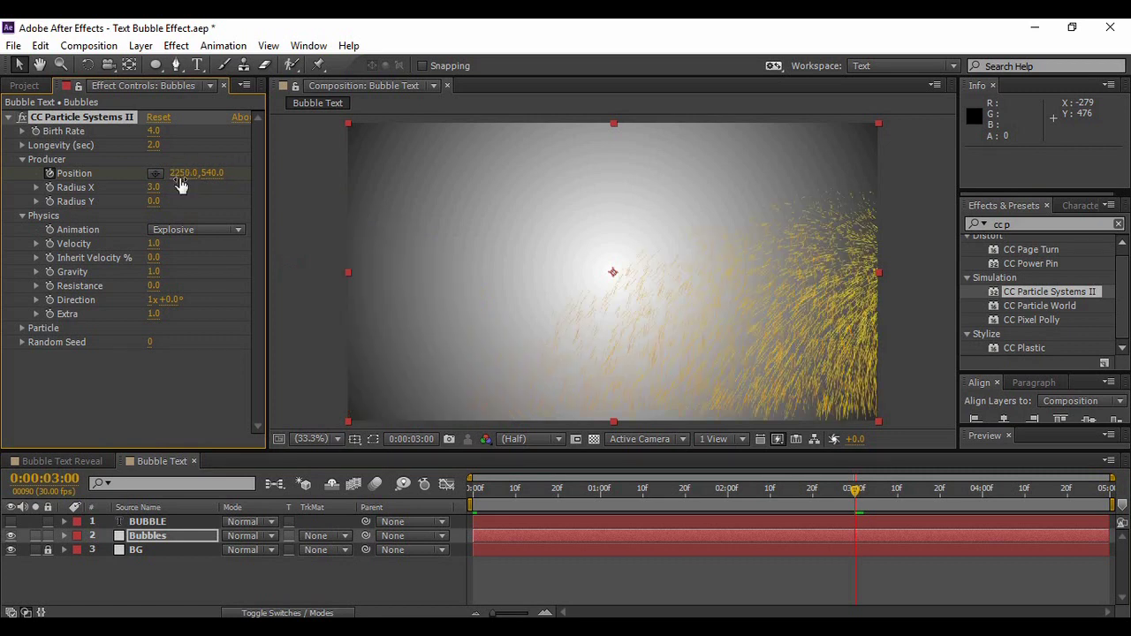
Step: Preview the emitter sweeping across the comp from the start
left_click(850, 499)
left_click_drag(831, 500, 444, 502)
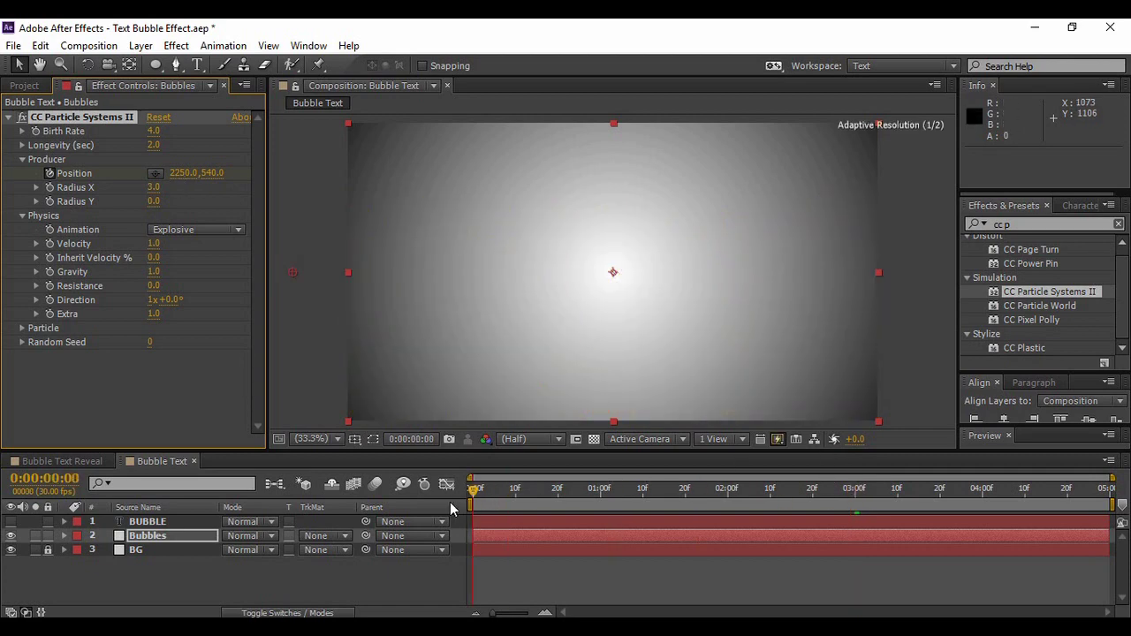
key("space")
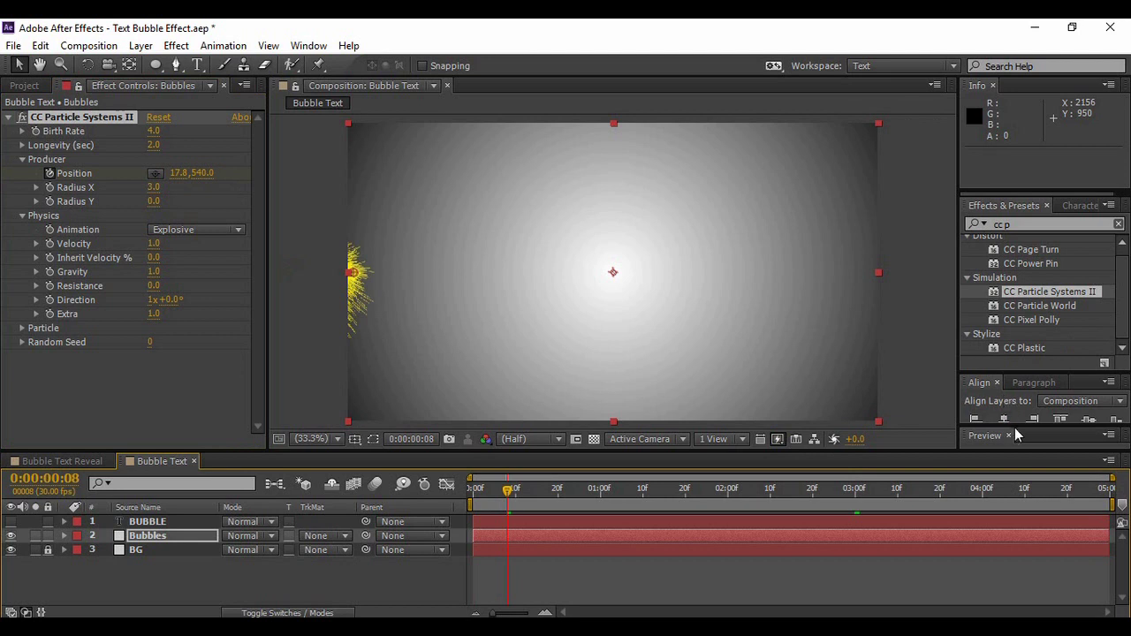
left_click_drag(1009, 422, 1043, 345)
left_click_drag(1039, 423, 1037, 404)
left_click(1015, 442)
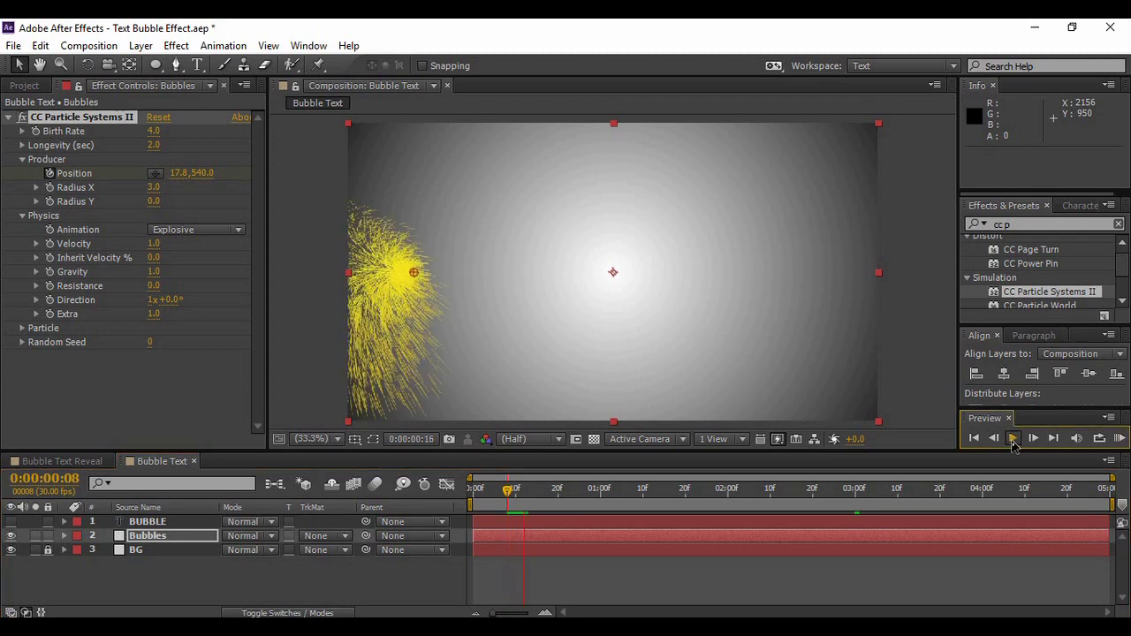
left_click(1014, 442)
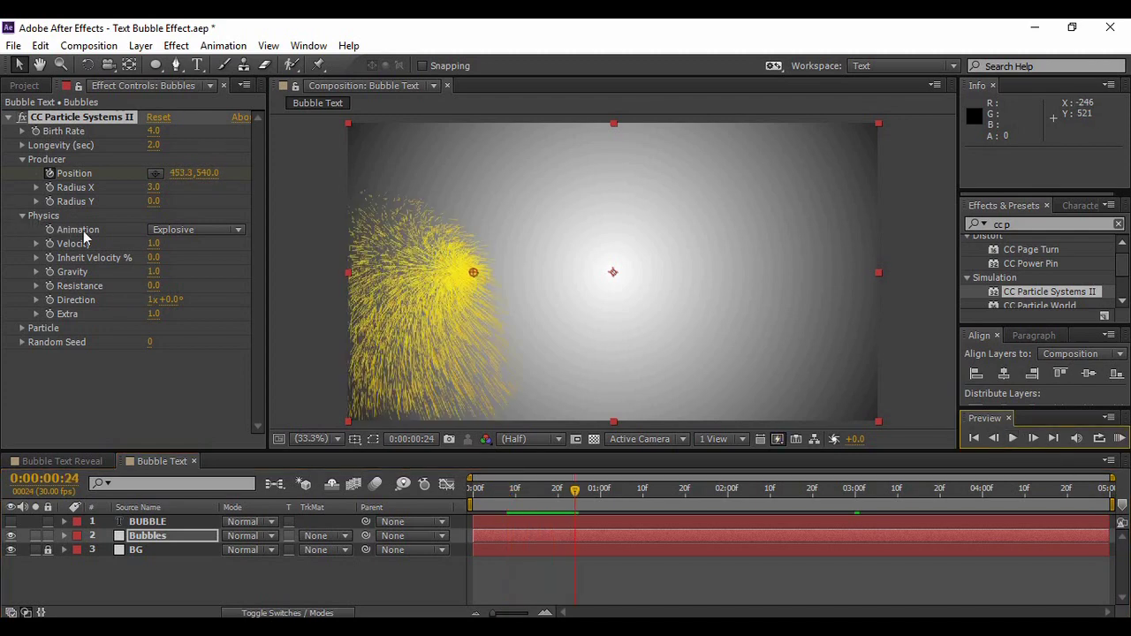
Step: Set Physics to Twirl animation, Velocity 0.1, Gravity 0 and Resistance 10
left_click(176, 232)
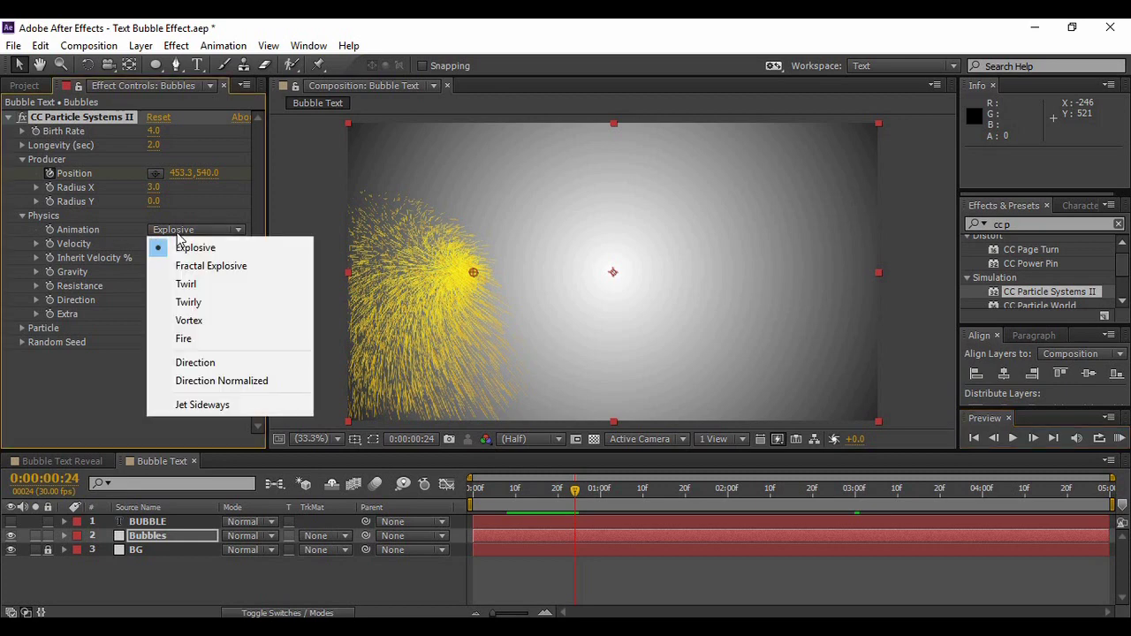
left_click(186, 284)
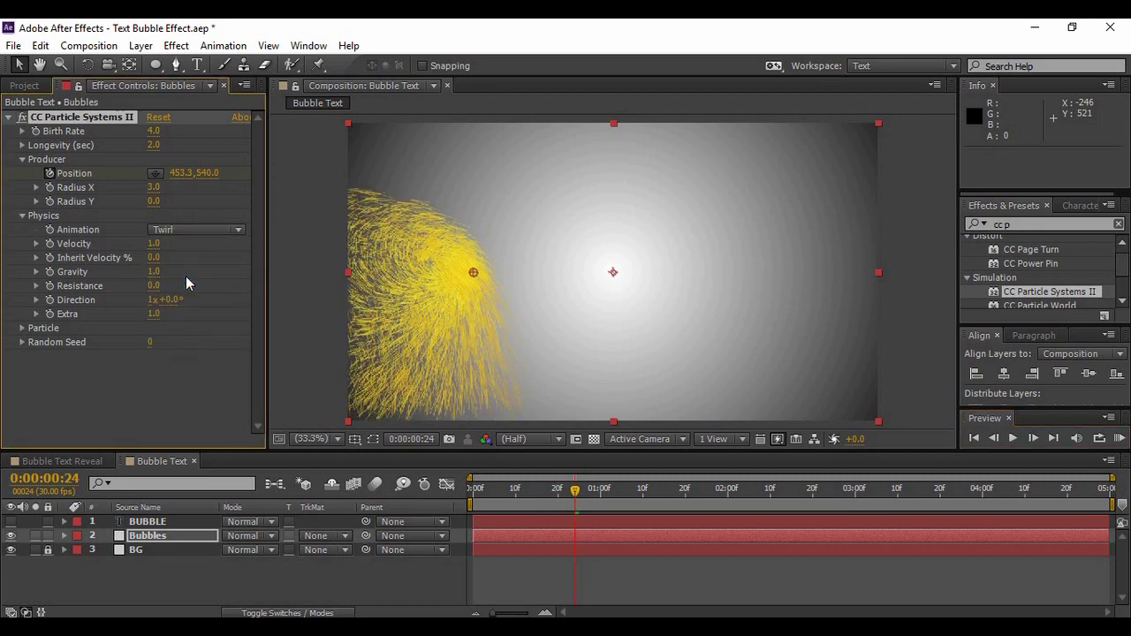
left_click(154, 245)
key("Return")
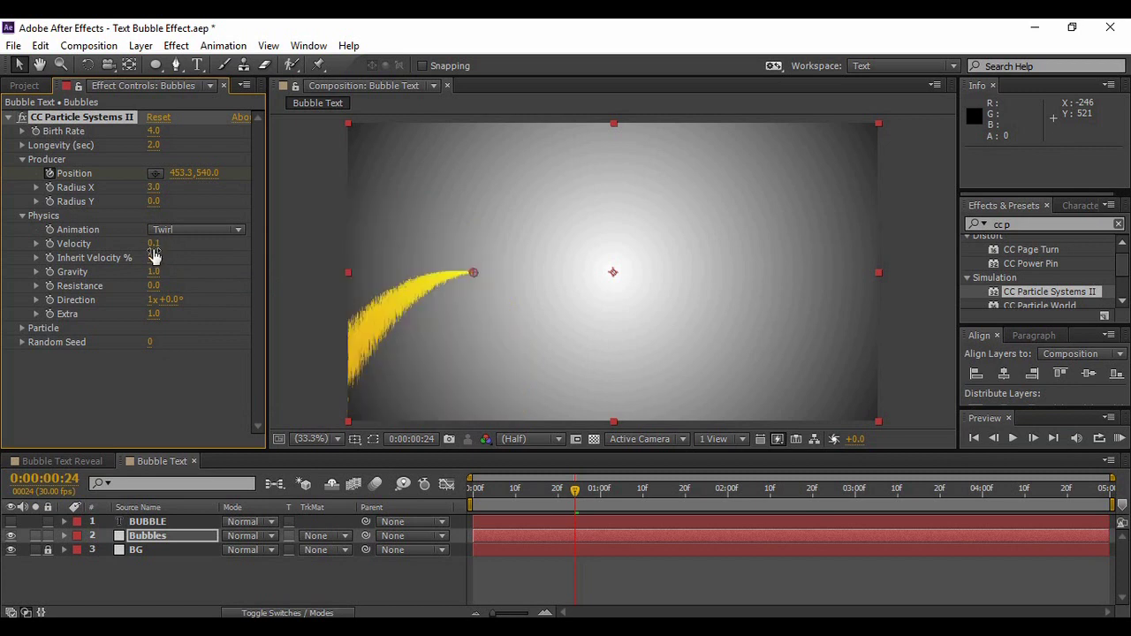
left_click(154, 272)
key("Return")
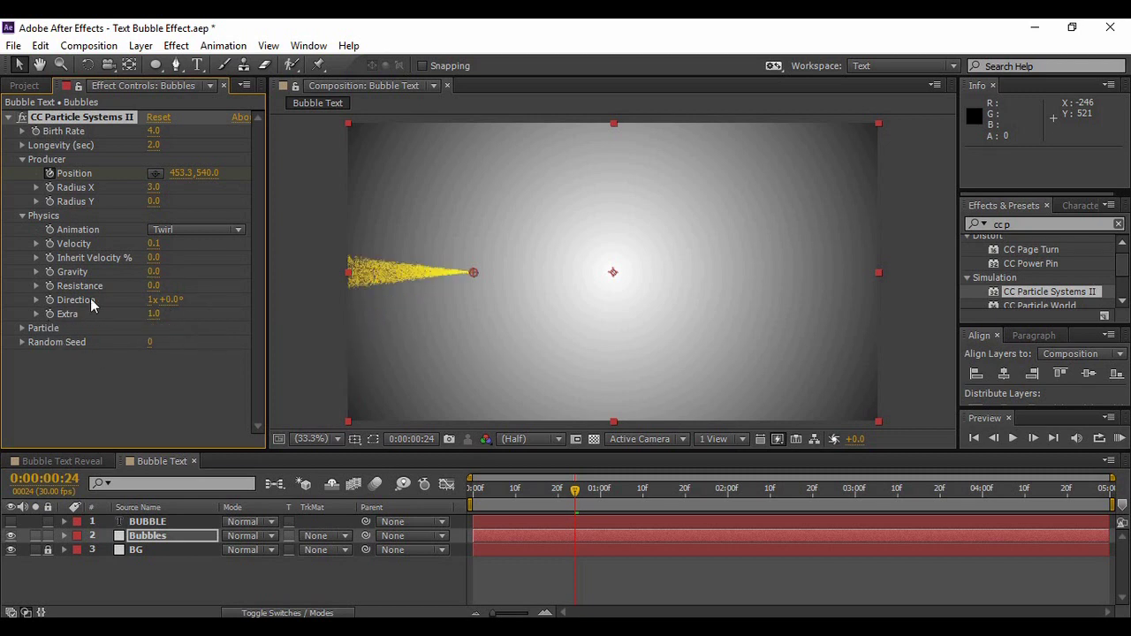
left_click(155, 285)
key("Return")
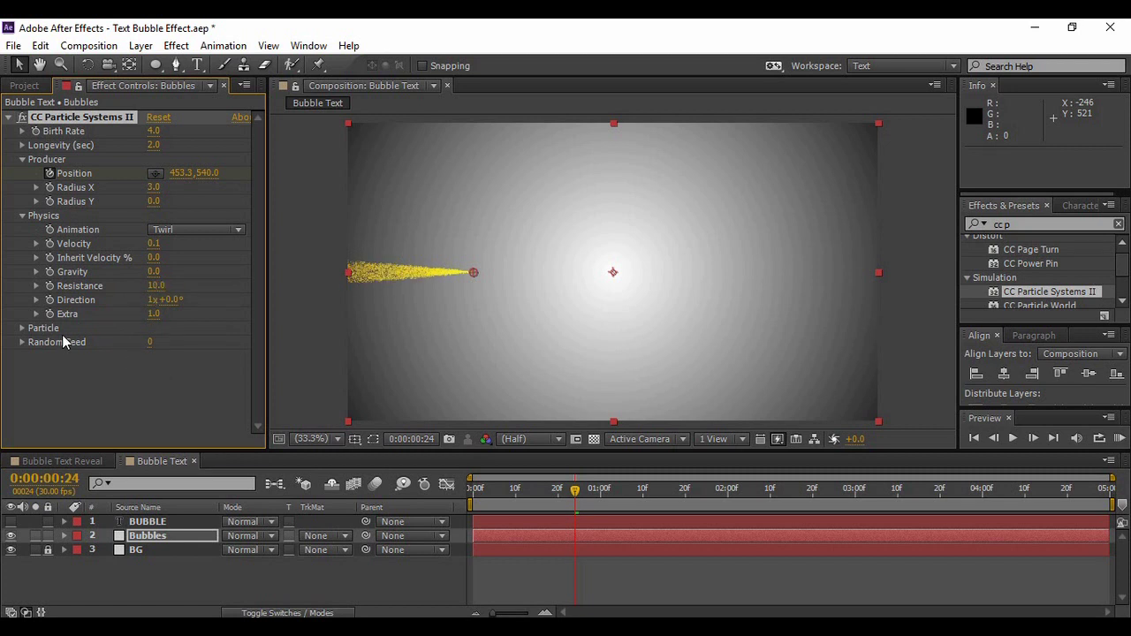
left_click(22, 328)
scroll(35, 340, "down", 2)
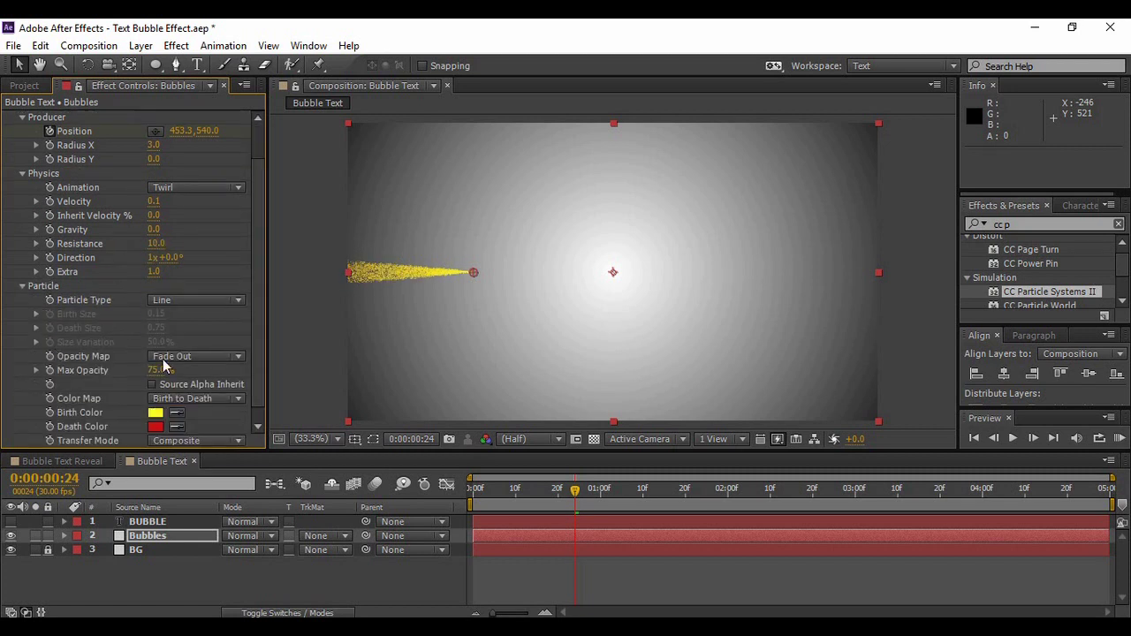
Step: Set the particle type to Bubble after trying Lens Bubble and Star
left_click(216, 301)
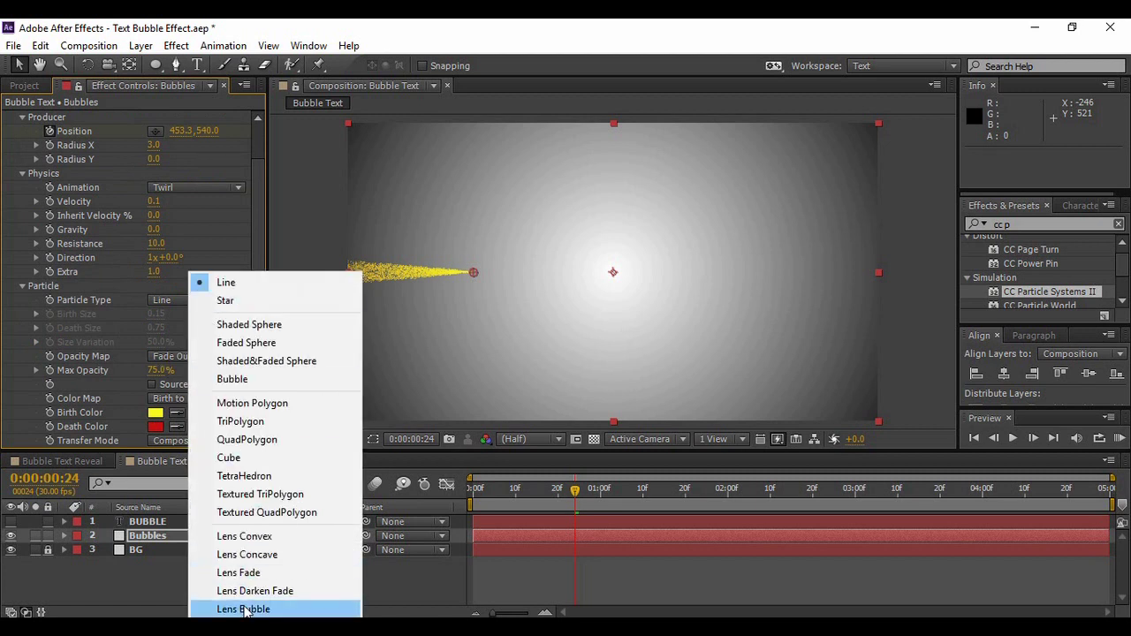
left_click(245, 610)
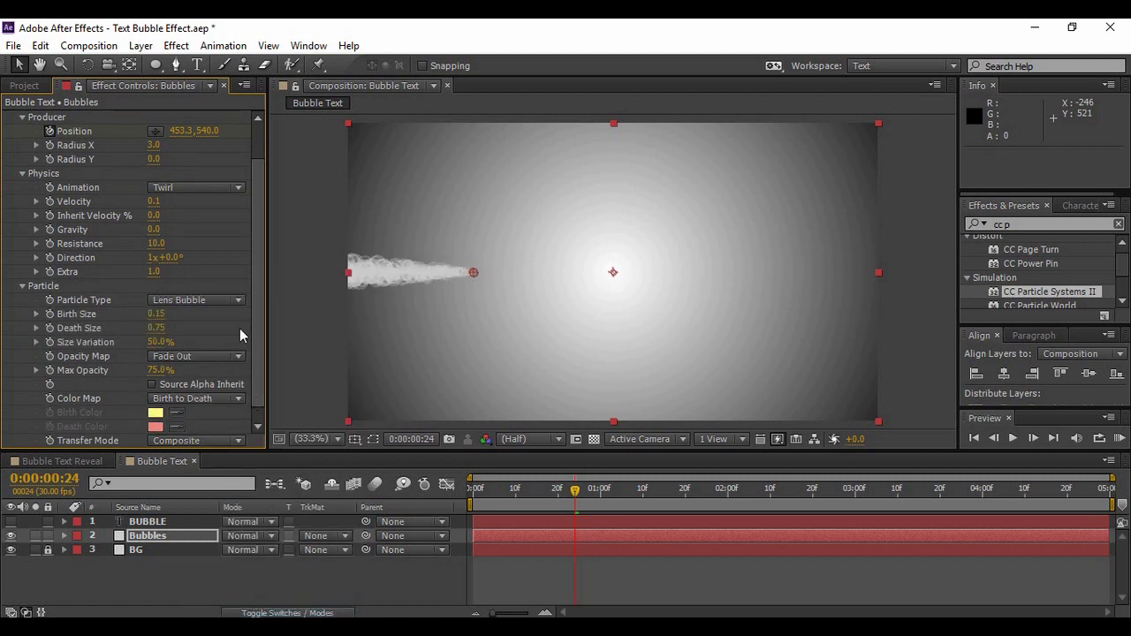
left_click(227, 300)
left_click(237, 378)
left_click(221, 301)
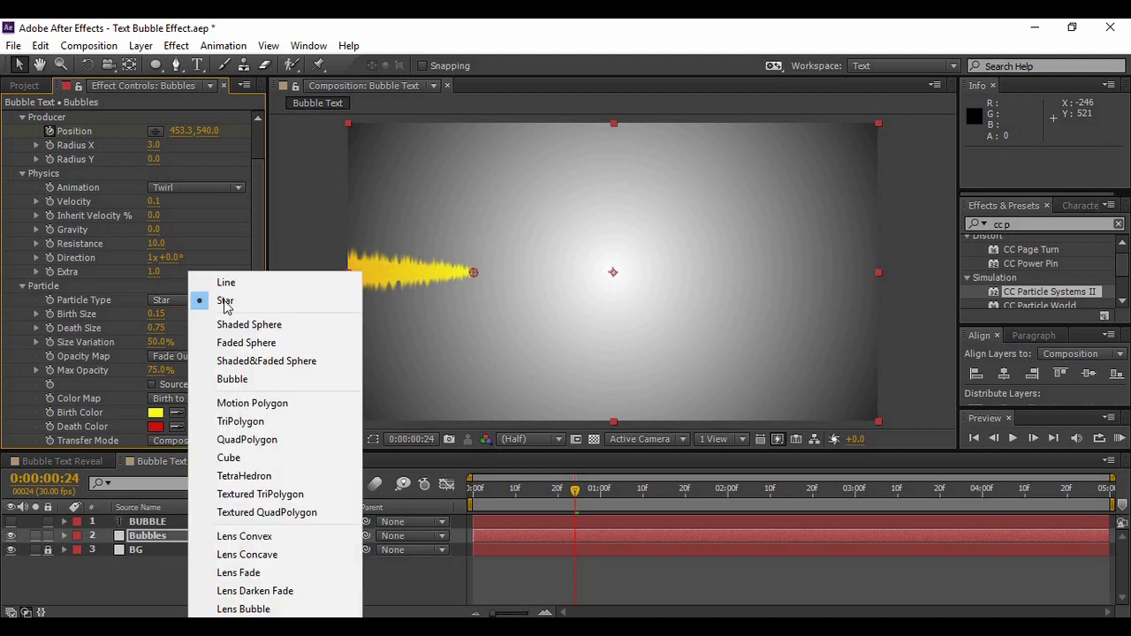
left_click(247, 381)
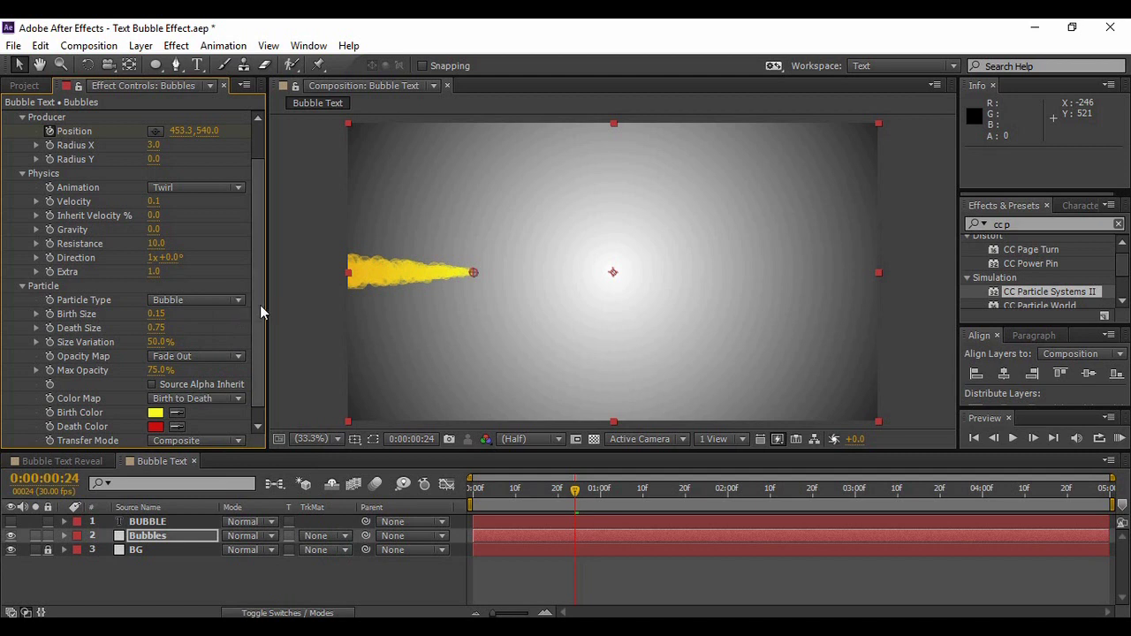
scroll(259, 345, "down", 1)
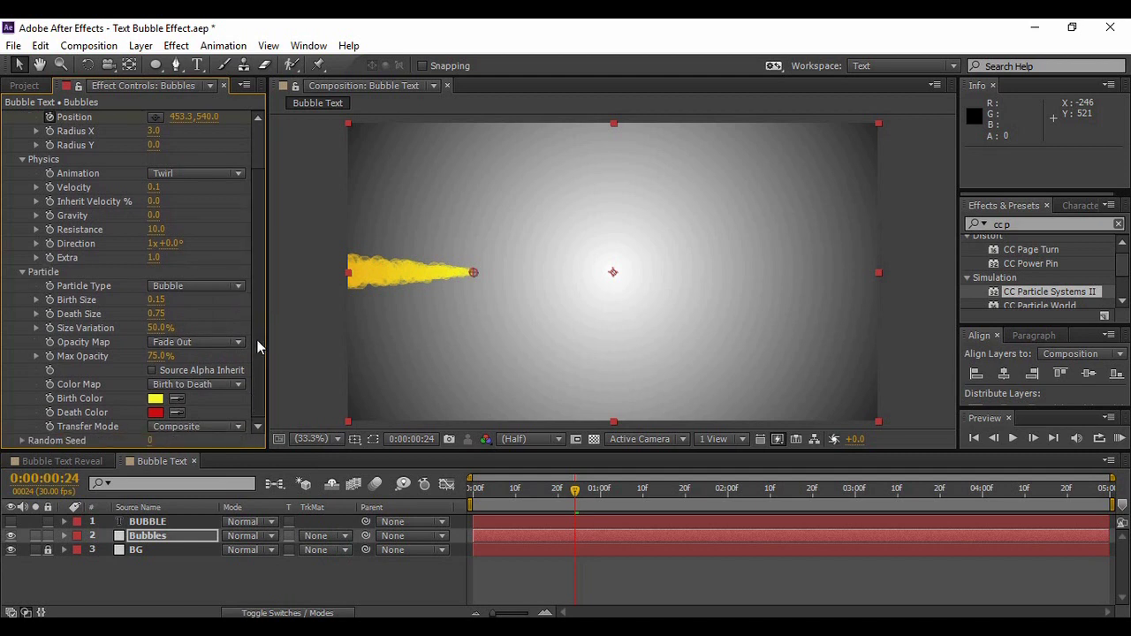
Step: Use Fade Out Sharp opacity, Black Matte transfer mode, Birth Size 0.11 and Death Size 0.38
left_click(191, 342)
left_click(209, 379)
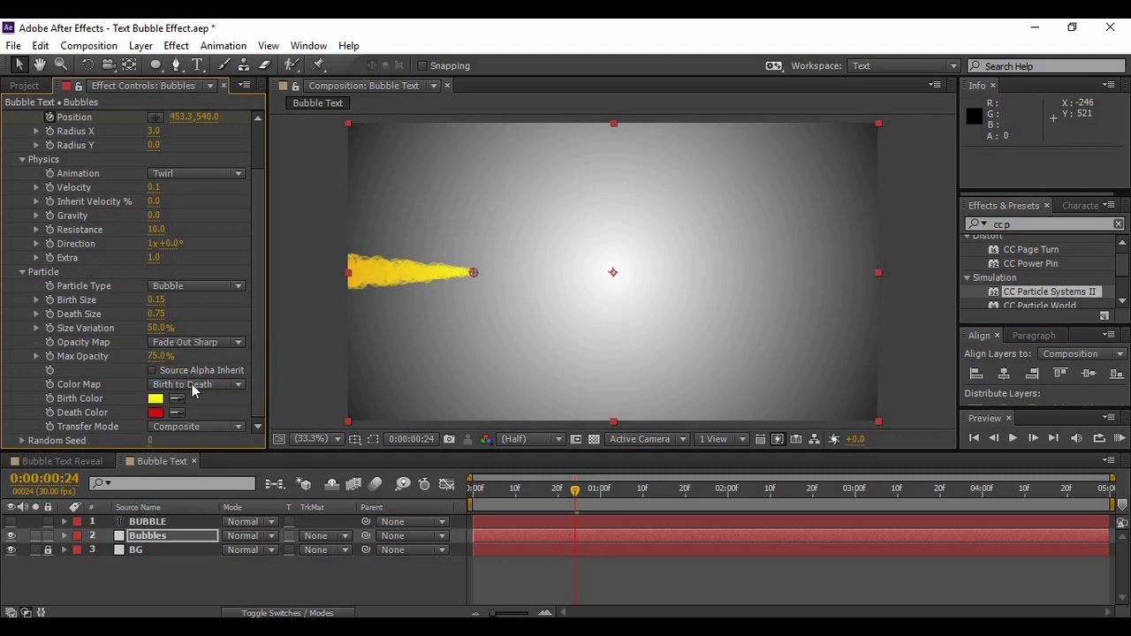
left_click(175, 431)
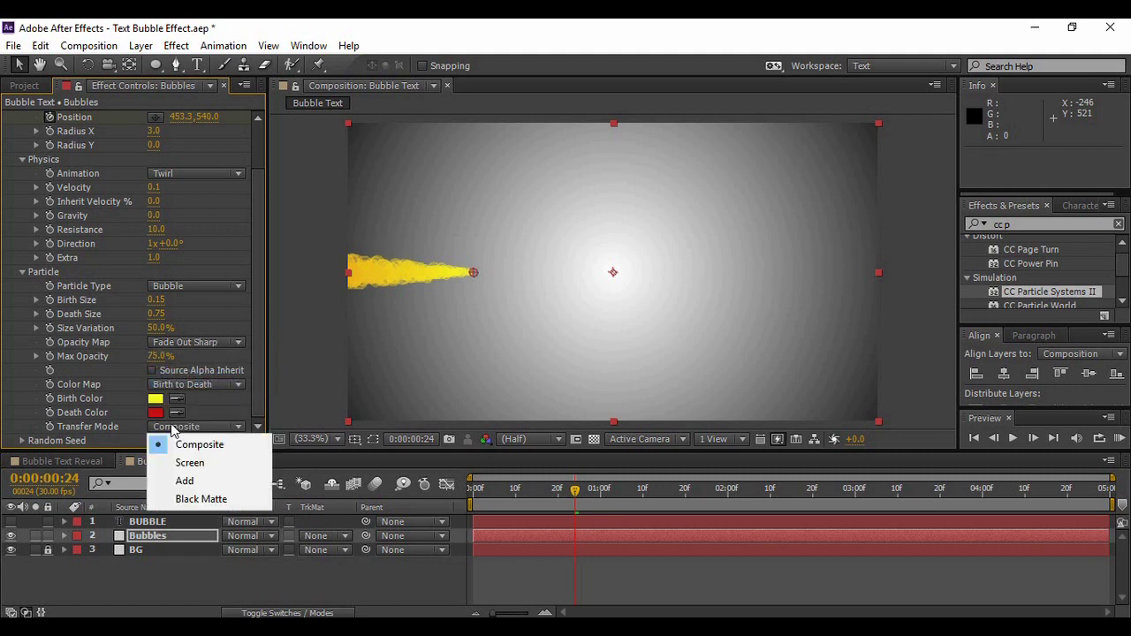
left_click(193, 497)
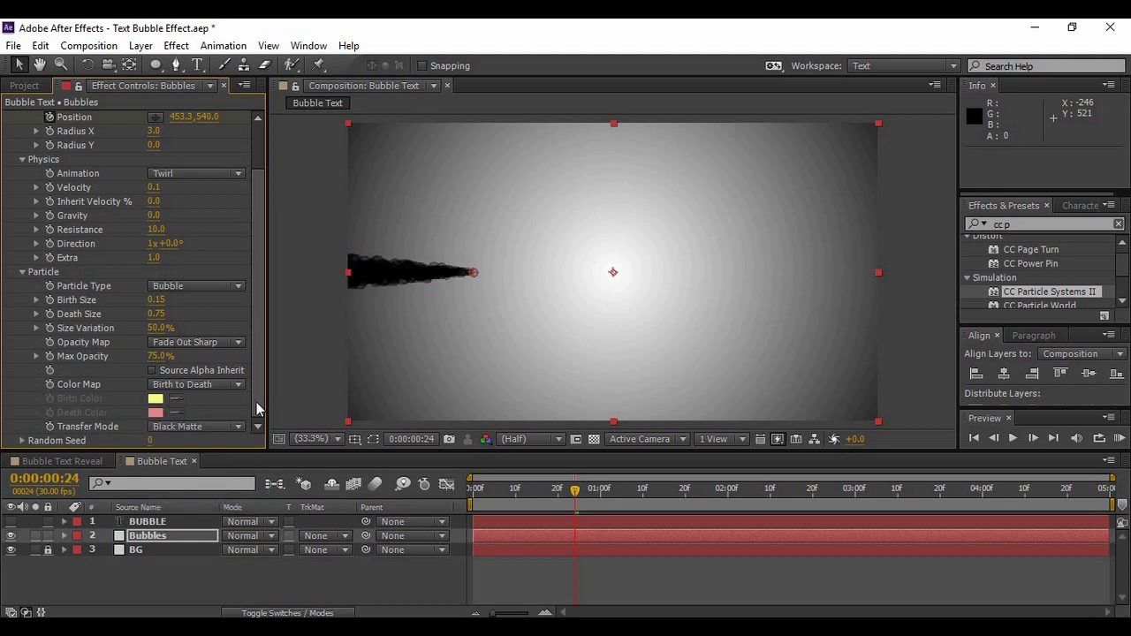
mouse_move(163, 299)
left_mouse_down()
mouse_move(143, 298)
mouse_move(155, 299)
left_mouse_up()
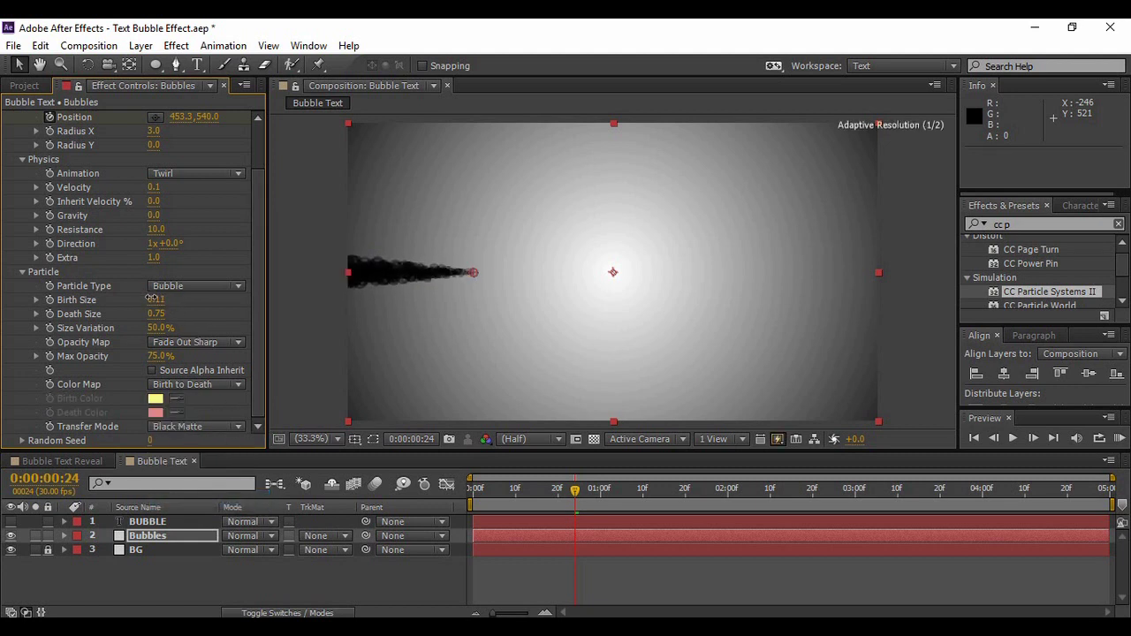
left_click_drag(146, 317, 128, 316)
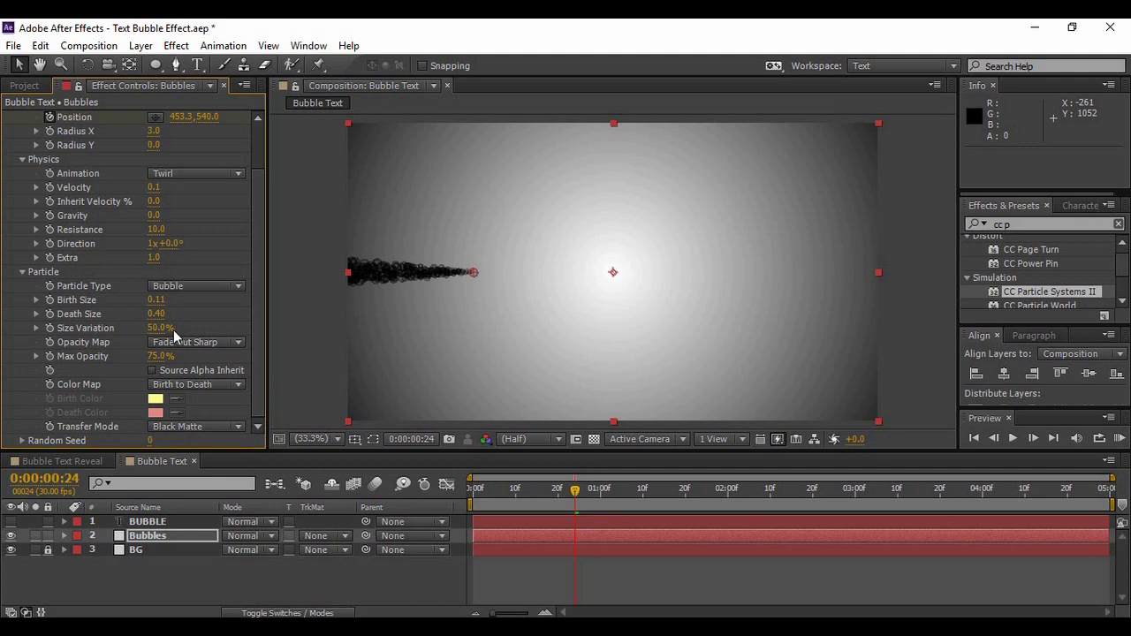
left_click_drag(153, 315, 147, 314)
Step: Preview the stream, cut particle Longevity from 2.0 to 0.9 seconds, and replay
left_click(236, 565)
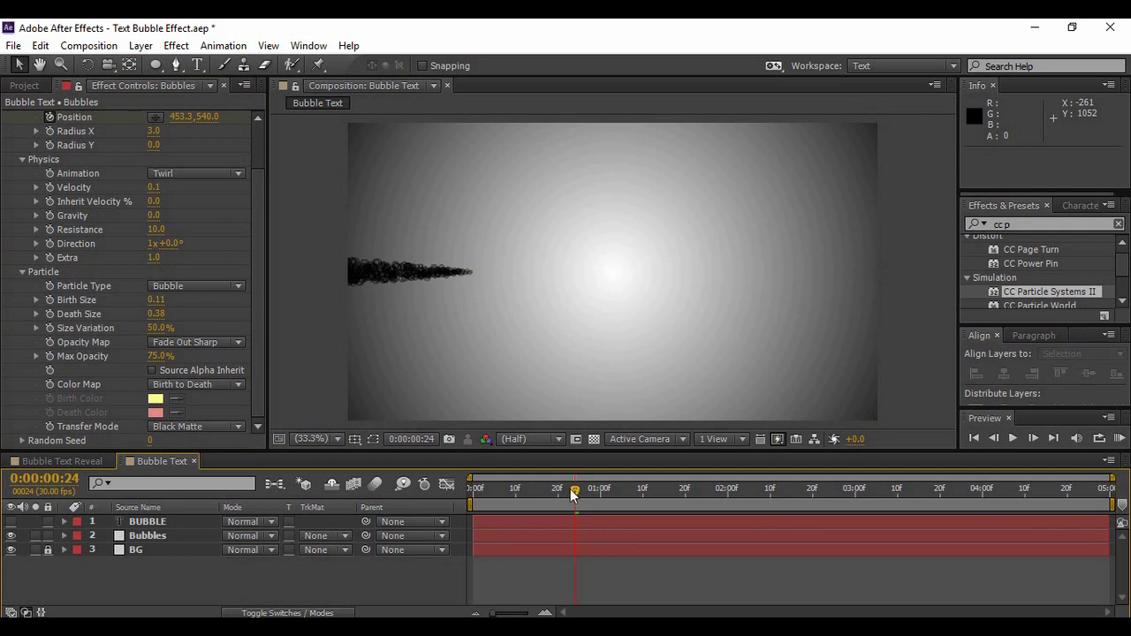
key("Home")
left_click(1017, 440)
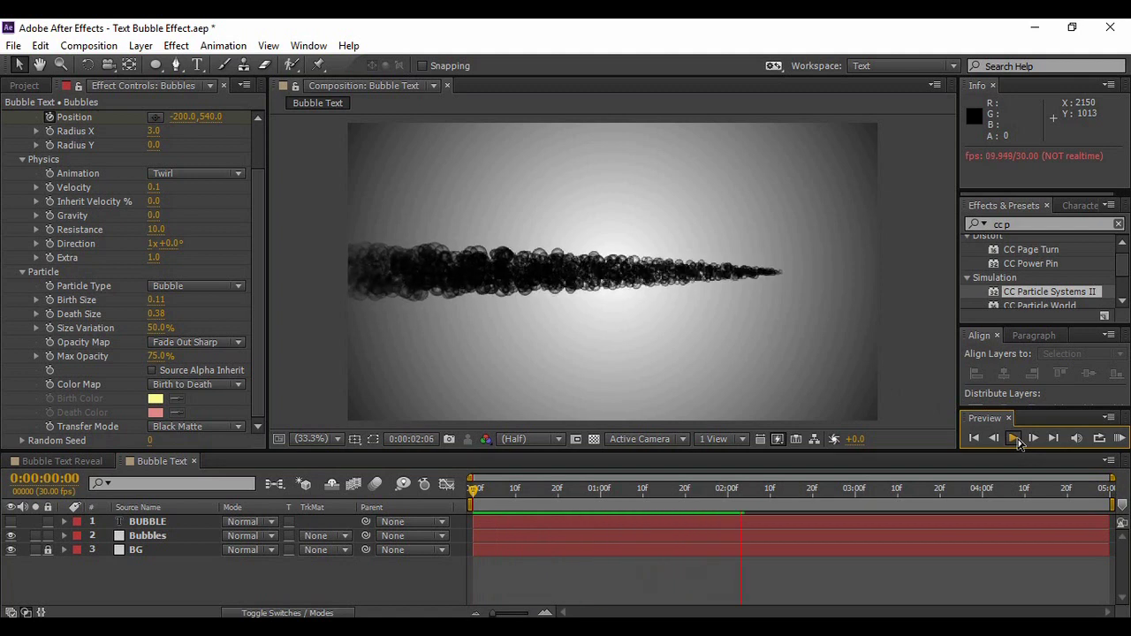
left_click(1017, 439)
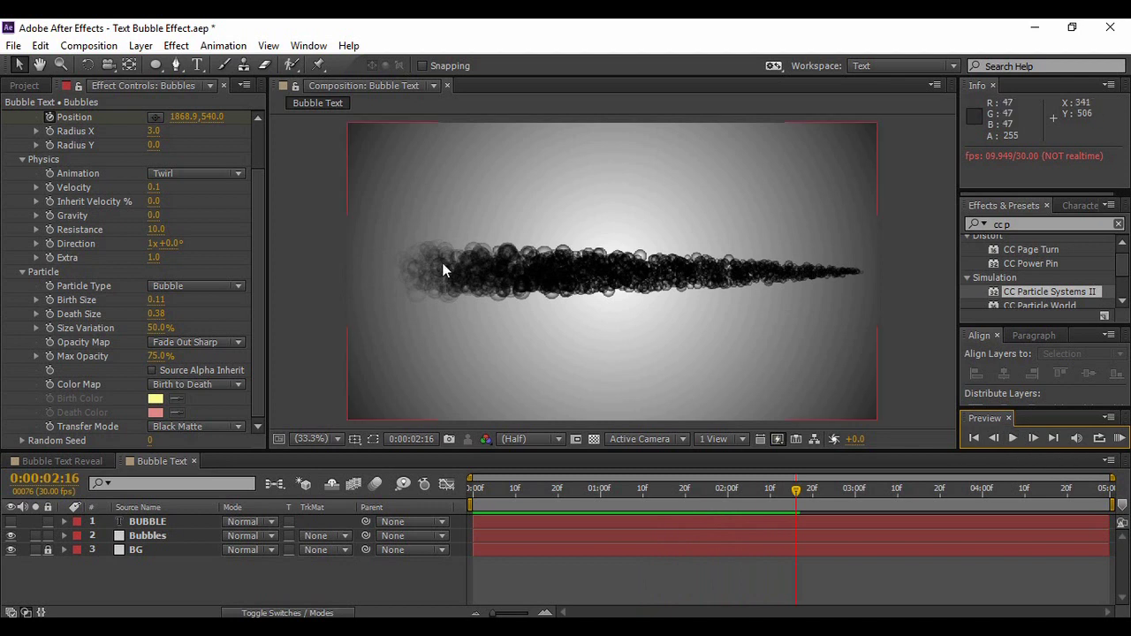
left_click_drag(257, 260, 260, 136)
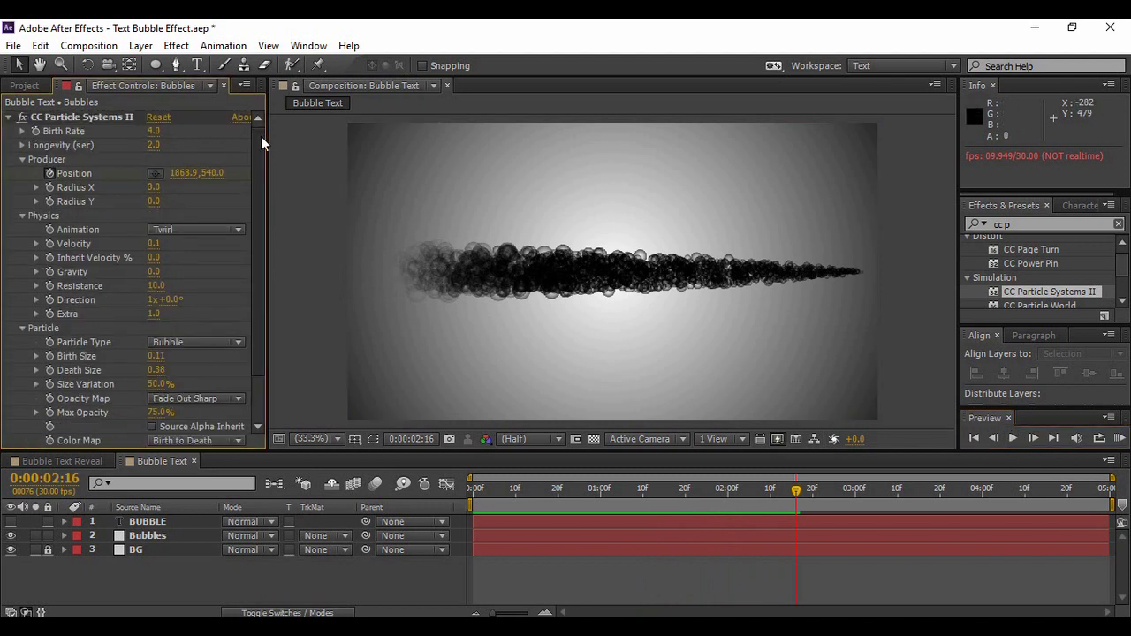
left_click_drag(153, 146, 76, 156)
left_click(1013, 439)
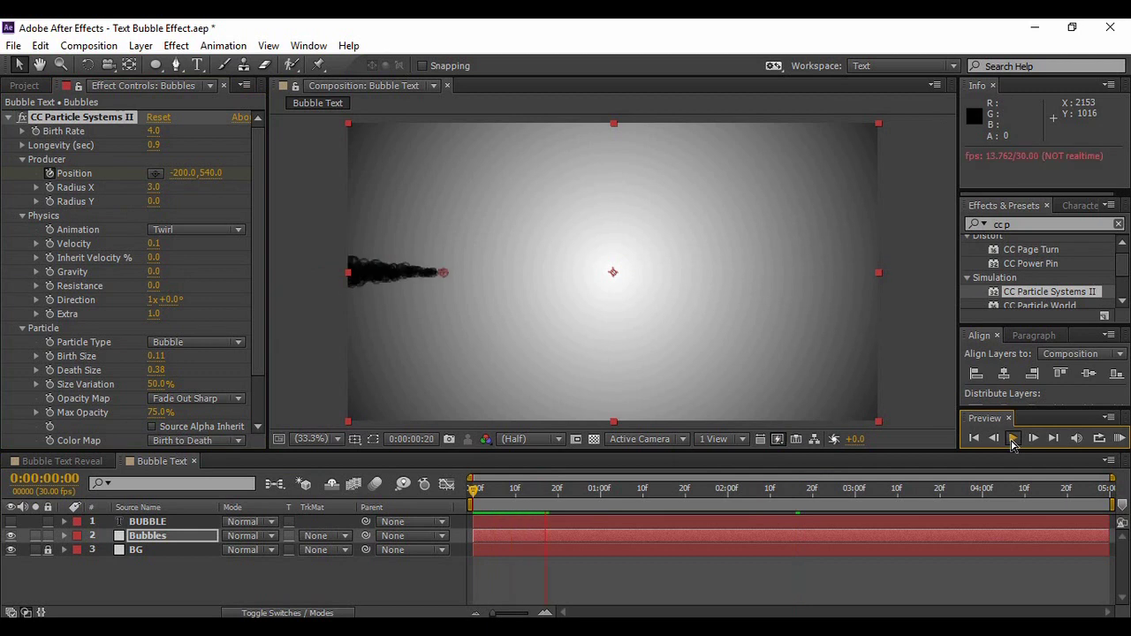
Step: Make the BUBBLE text visible again and resize it to 166 px
left_click(221, 583)
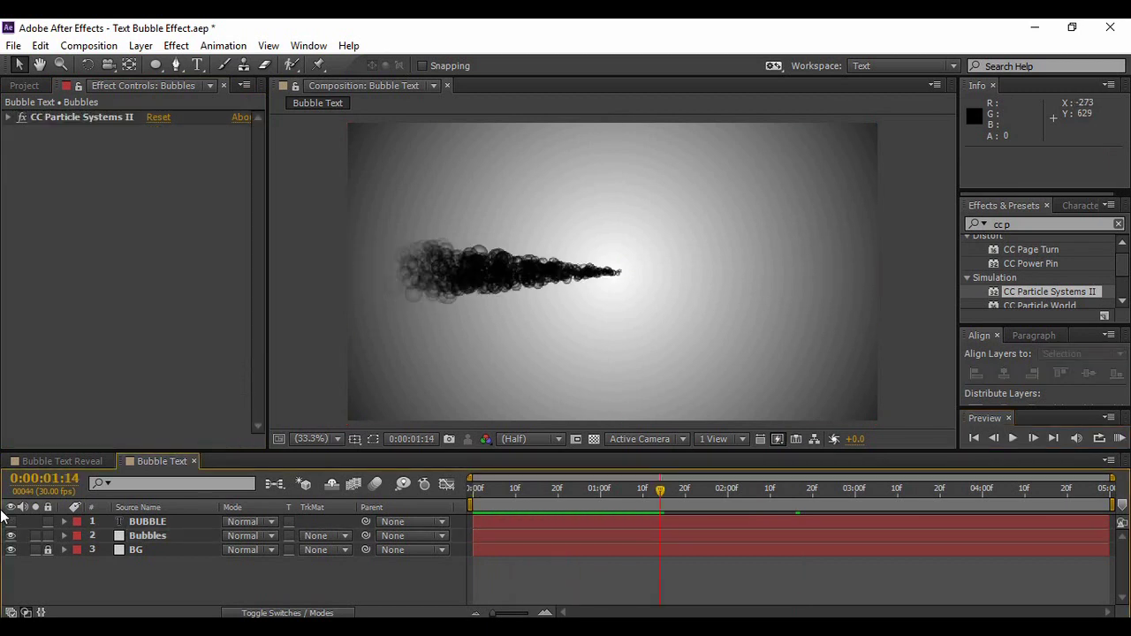
left_click(11, 522)
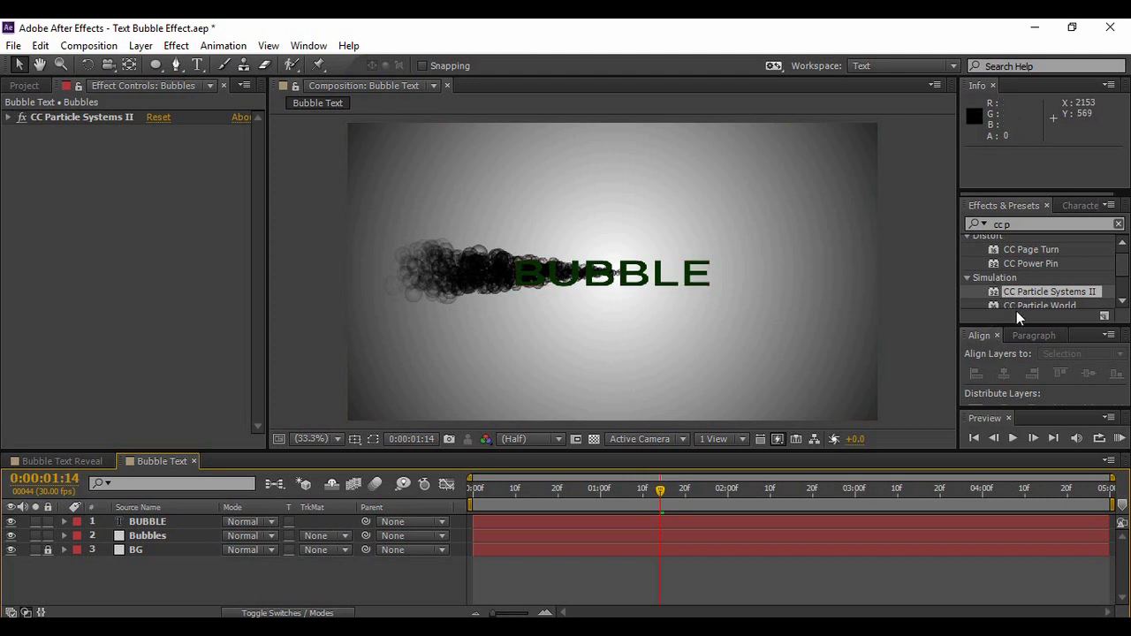
left_click(1079, 205)
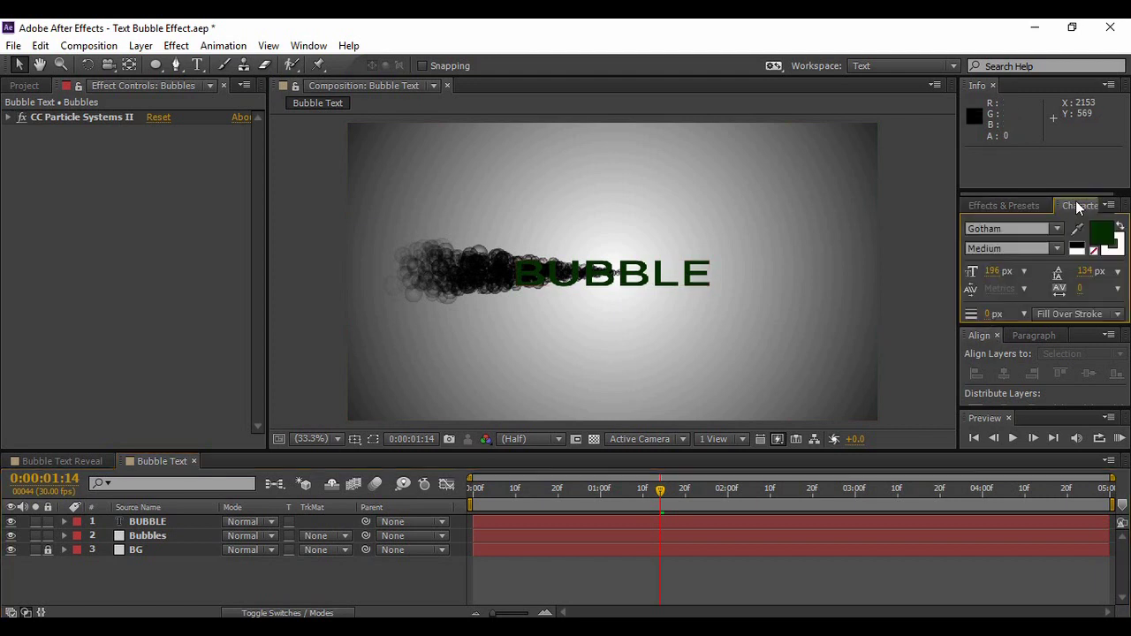
left_click(992, 272)
type("196")
key("Return")
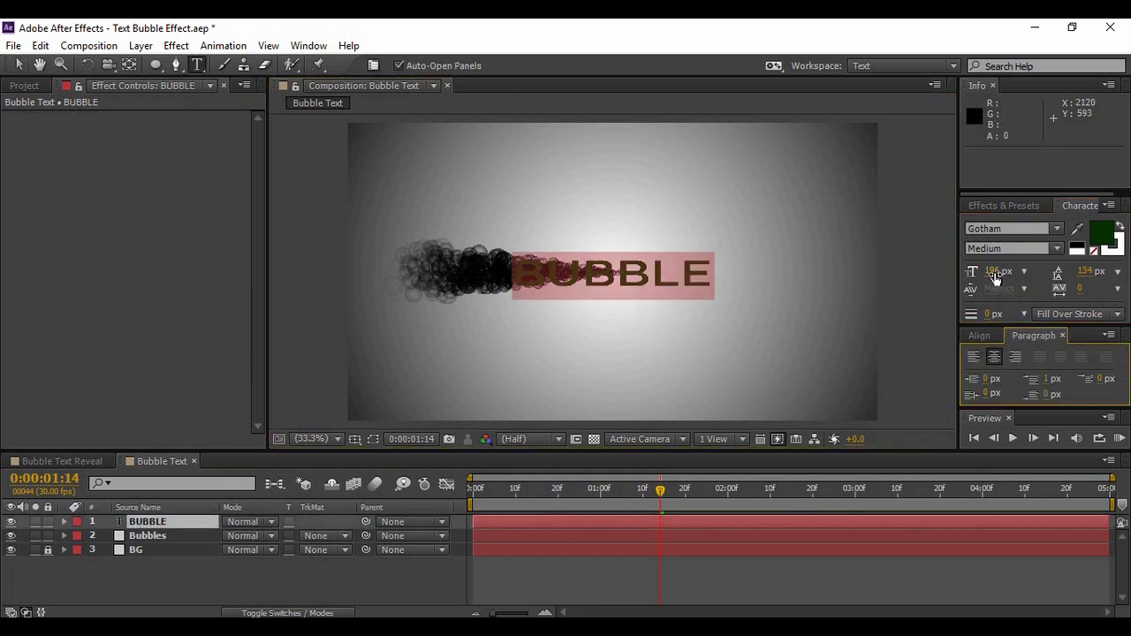
left_click_drag(996, 277, 970, 277)
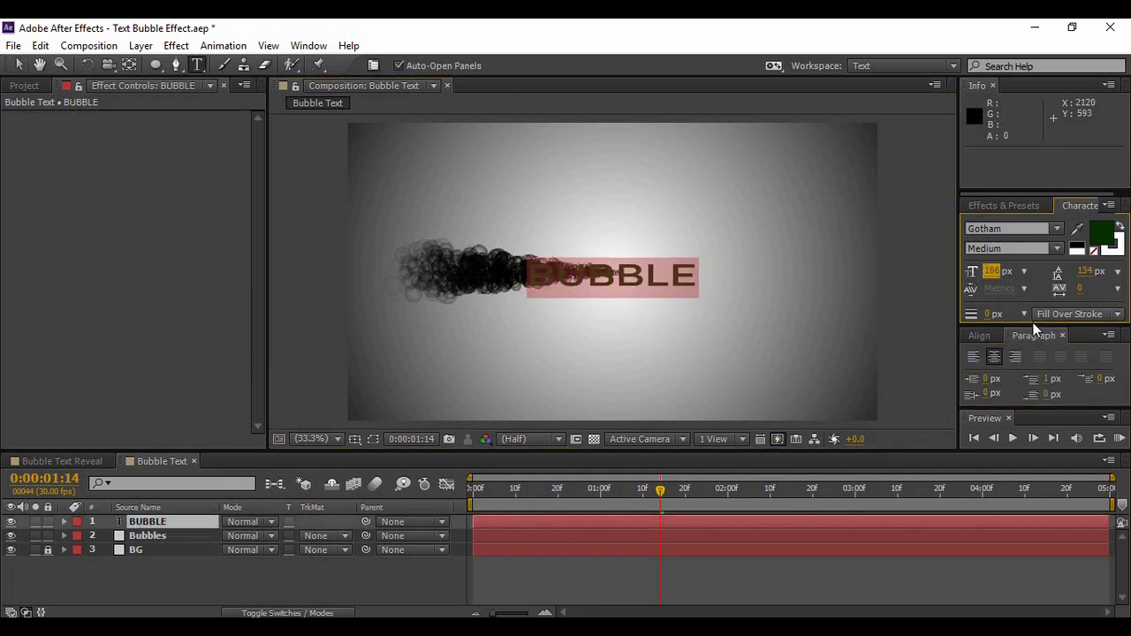
Step: Re-centre the BUBBLE text horizontally and vertically in the composition
left_click(979, 335)
left_click(1005, 373)
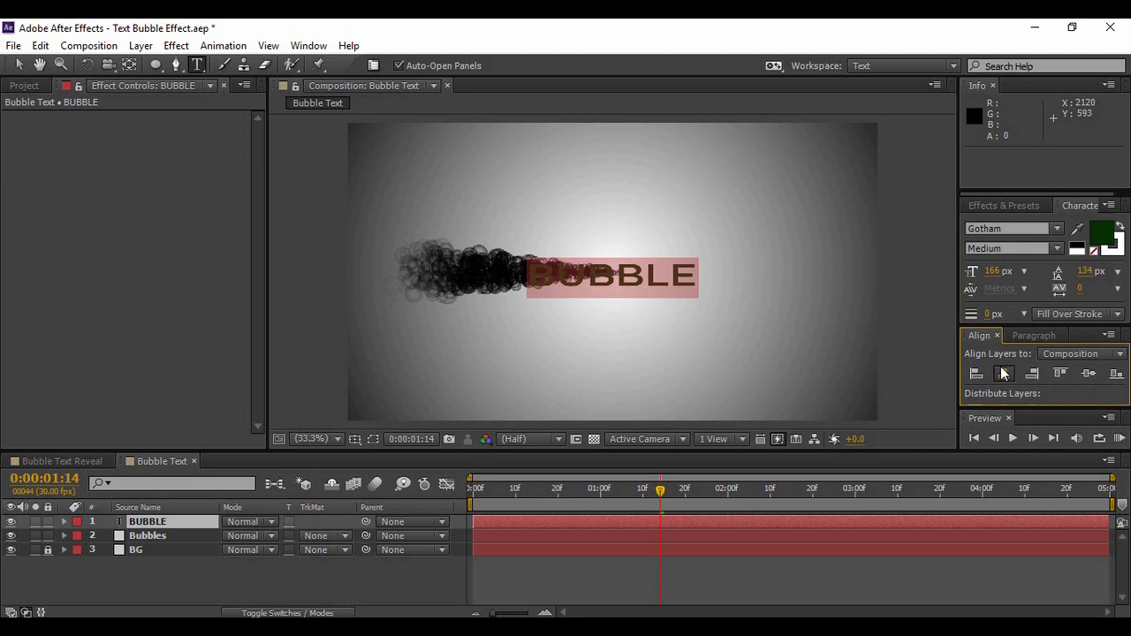
left_click(1089, 374)
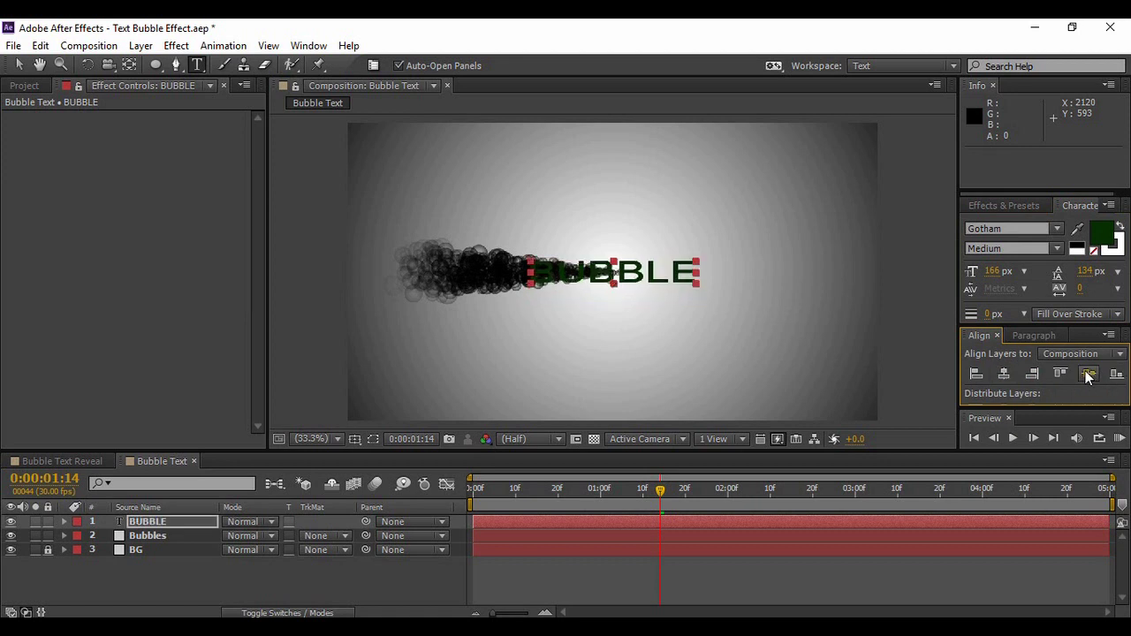
left_click(345, 575)
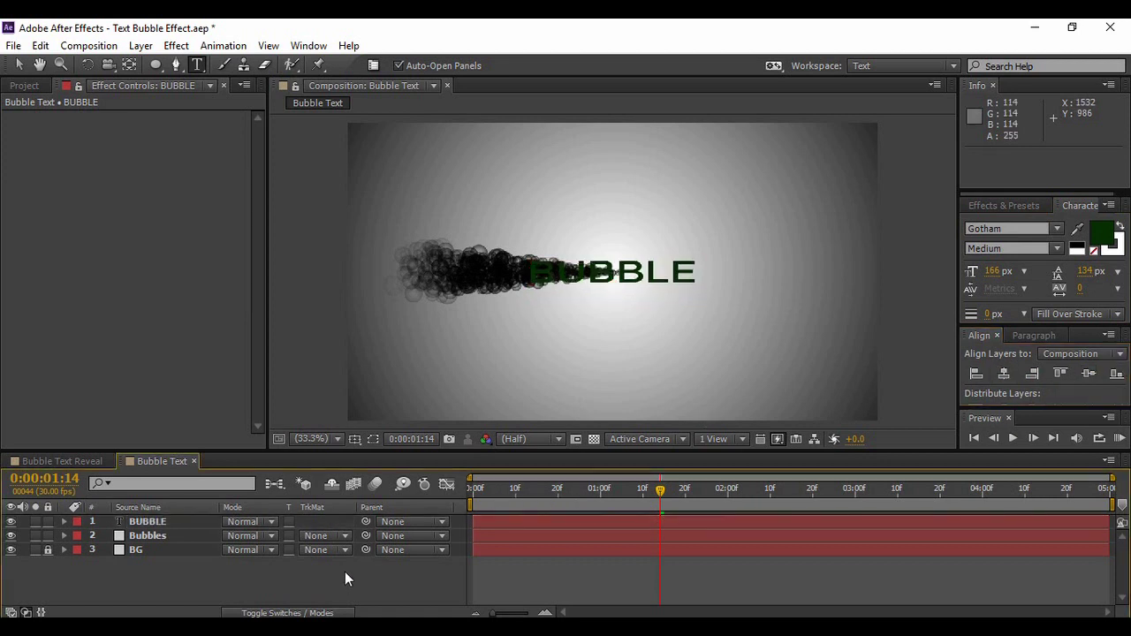
right_click(159, 582)
Step: Create a new solid layer named 'Bubble Text'
mouse_move(199, 407)
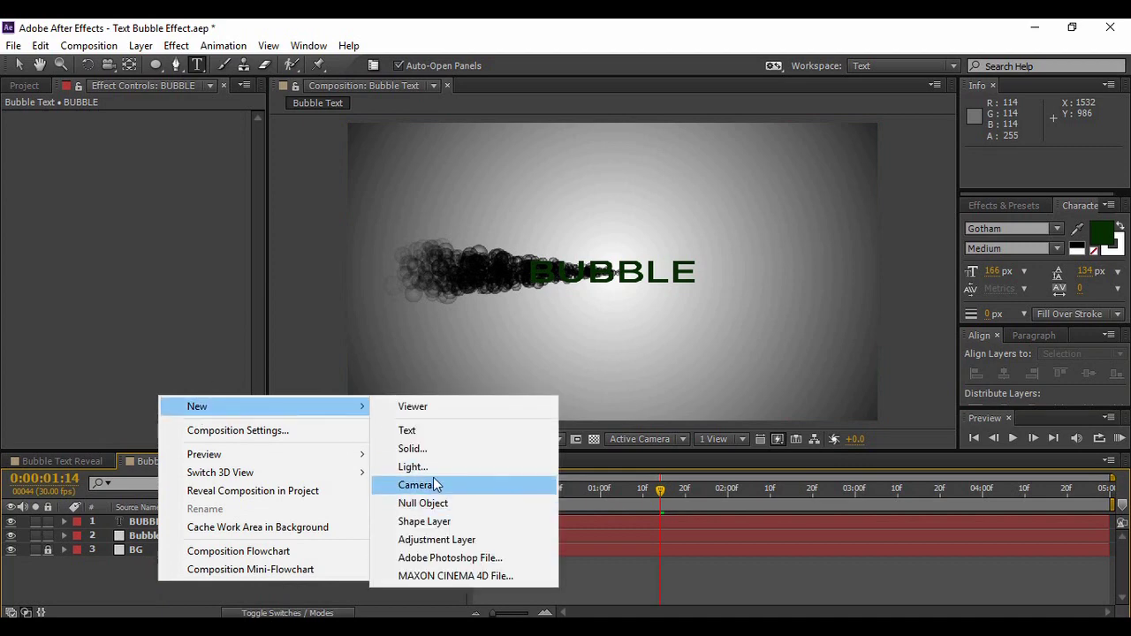
left_click(426, 450)
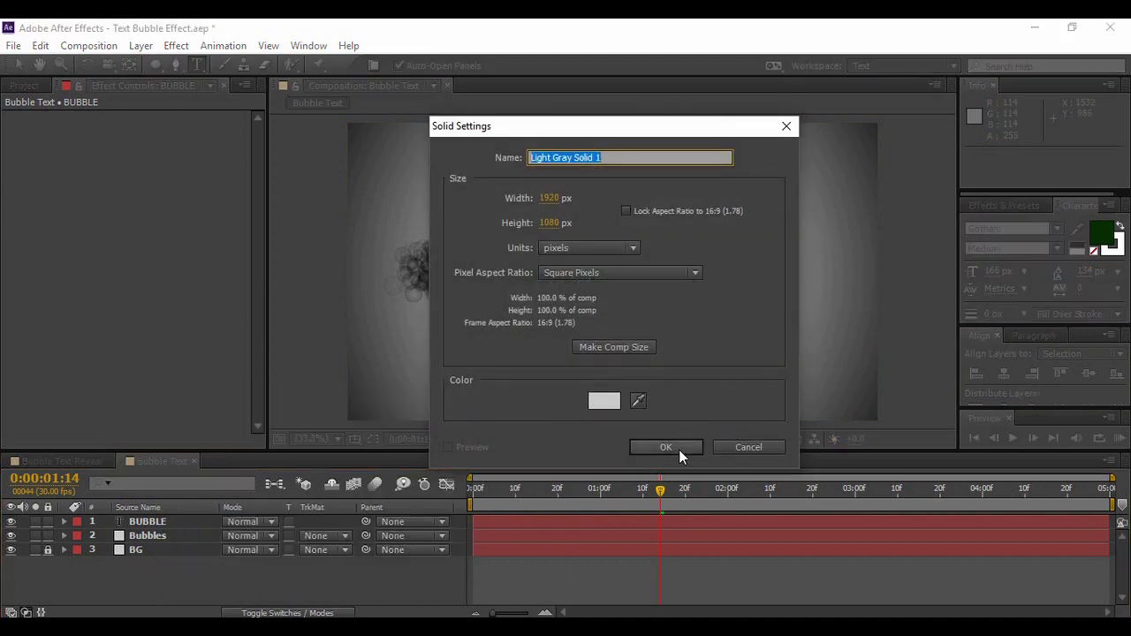
type("Bubble Text")
key("Return")
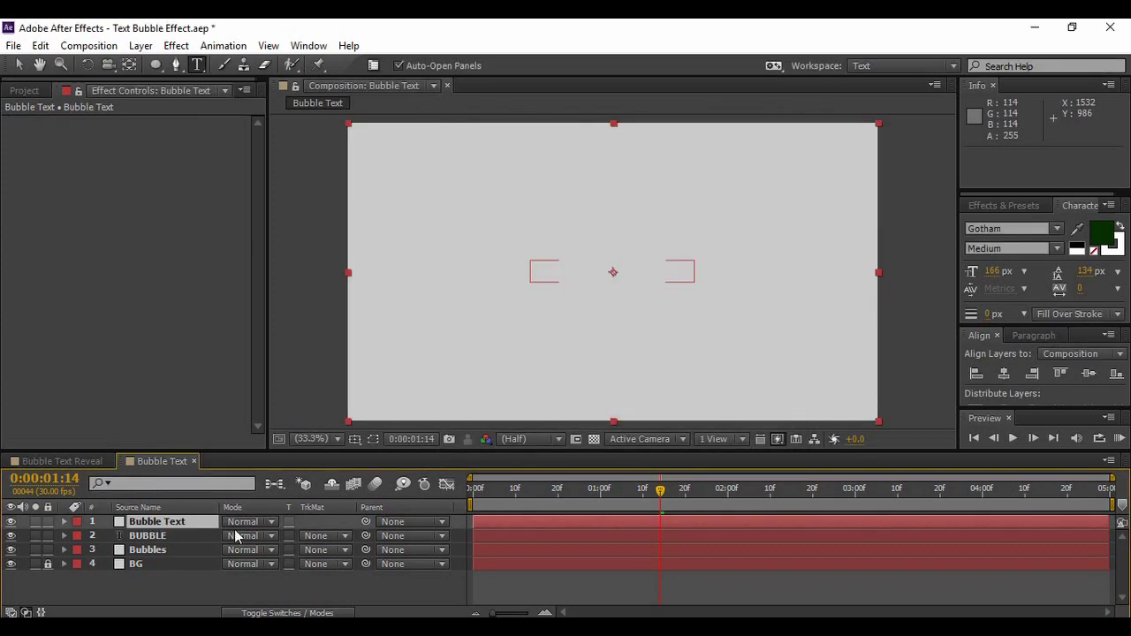
Step: Copy CC Particle Systems II from Bubbles onto Bubble Text and delete its Position keyframes
left_click(146, 550)
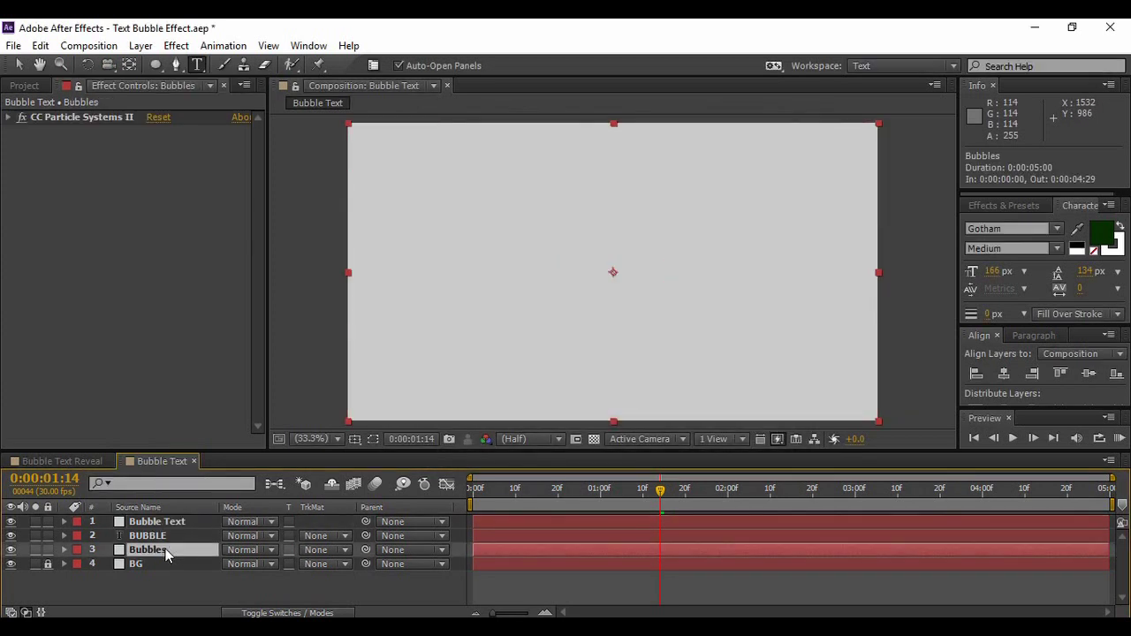
left_click(84, 121)
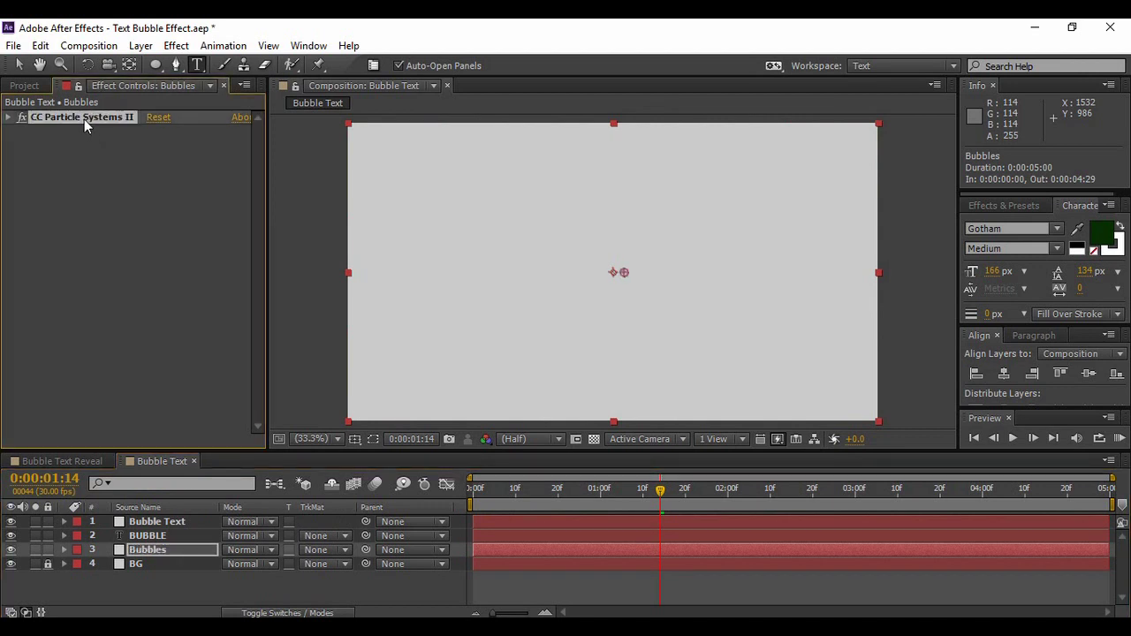
left_click(174, 522)
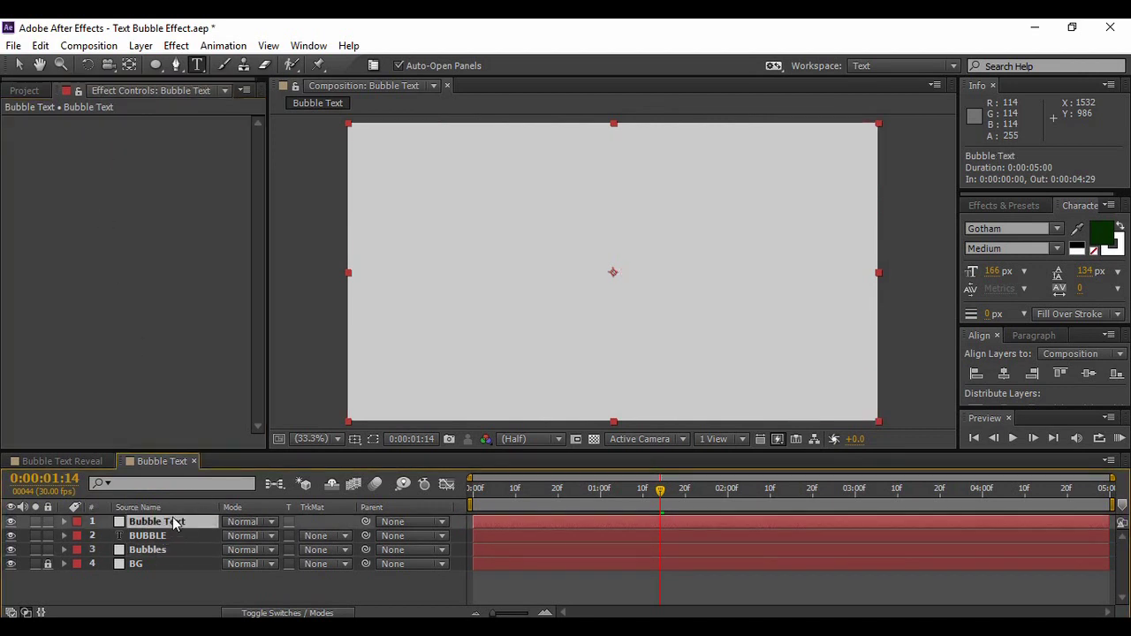
key("ctrl+v")
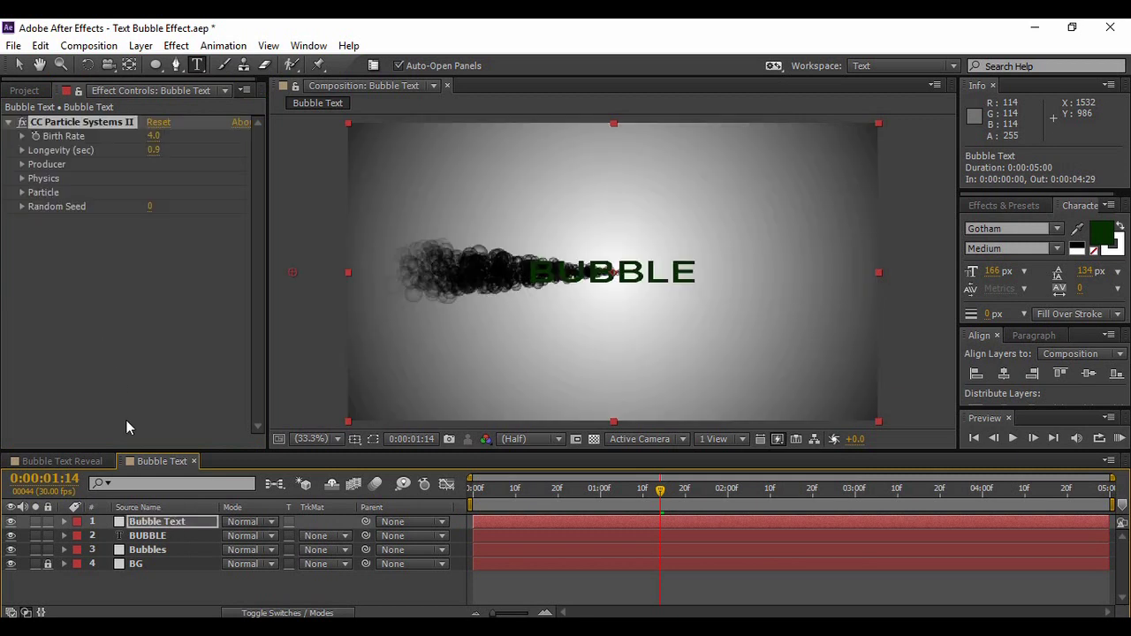
key("u")
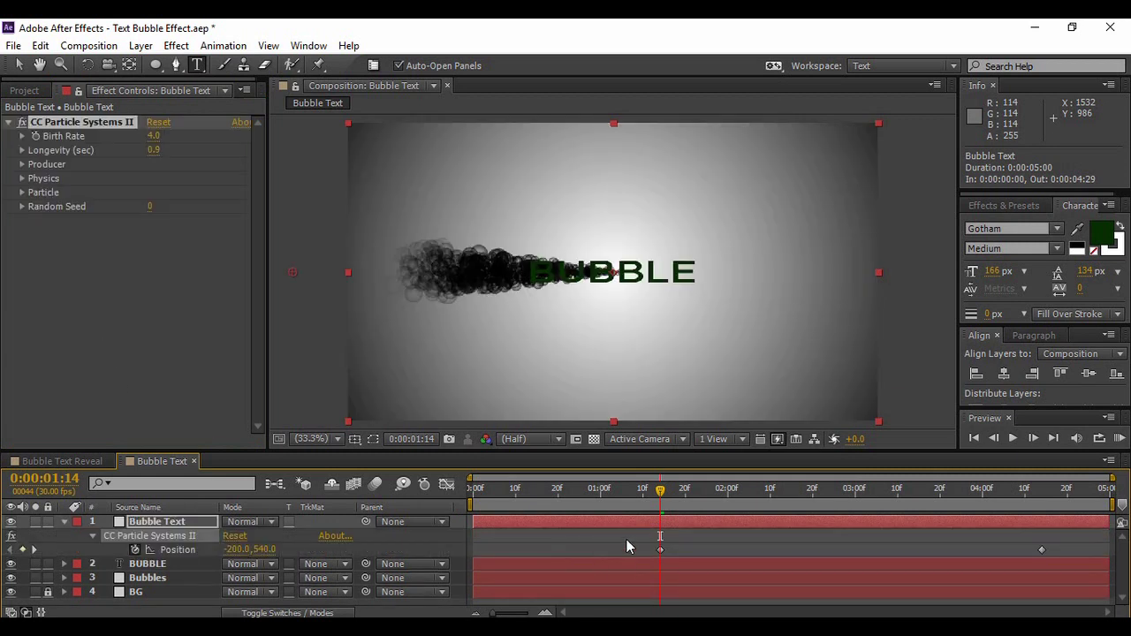
left_click_drag(631, 542, 1053, 559)
key("Delete")
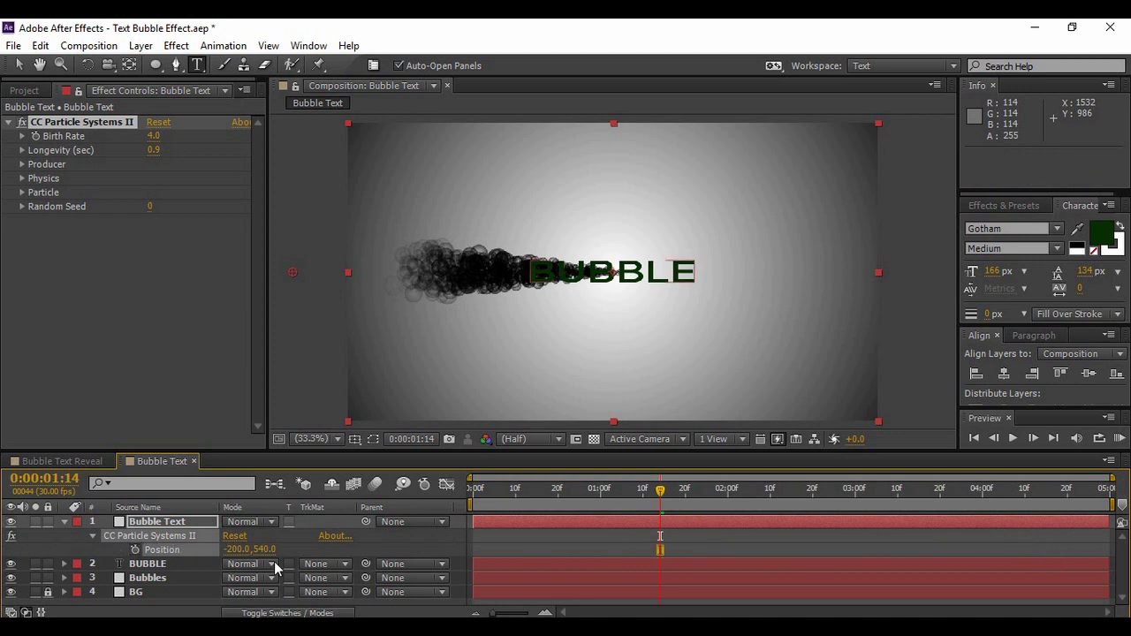
Step: Centre the particle producer at 960,540 with Radius X 215 and Radius Y 91
left_click(21, 166)
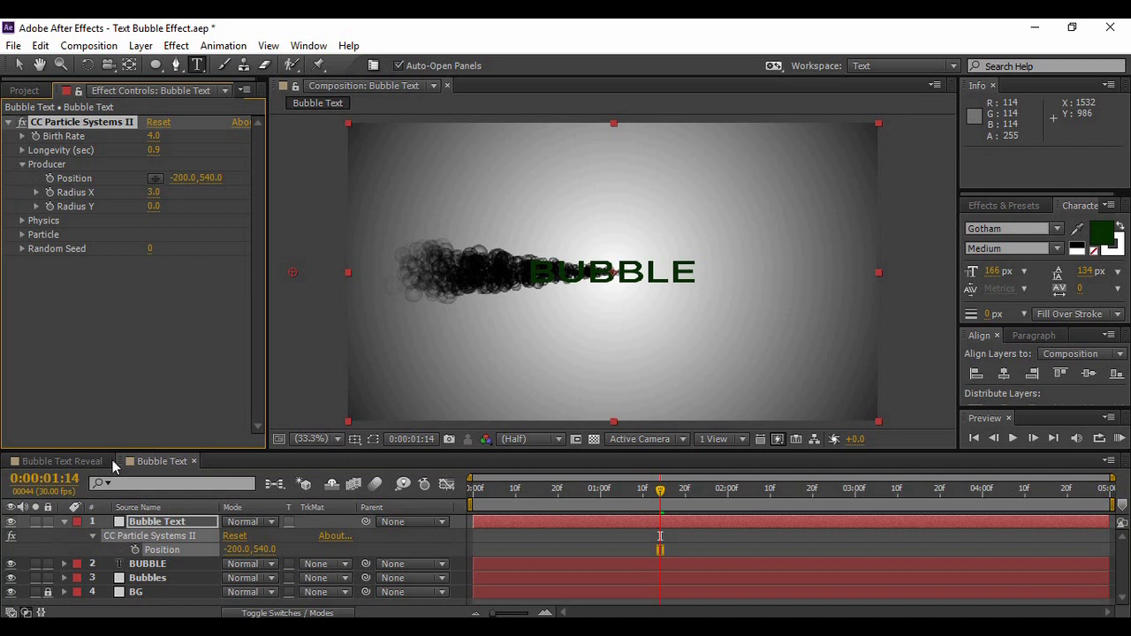
left_click(183, 178)
type("960")
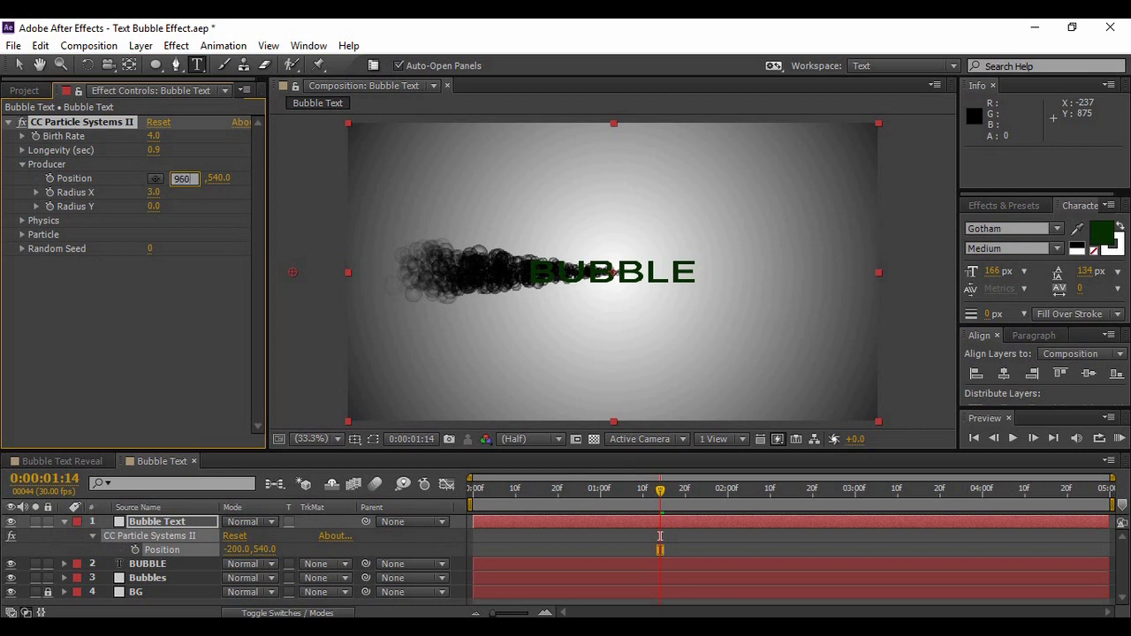
key("Return")
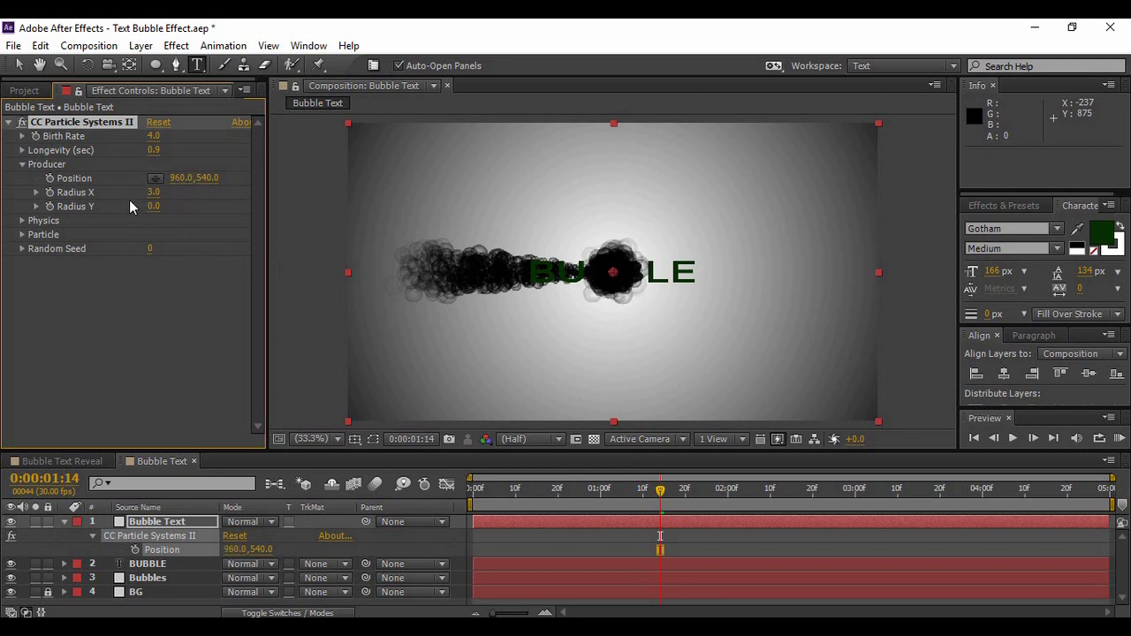
left_click_drag(153, 199, 226, 227)
left_click_drag(155, 206, 197, 208)
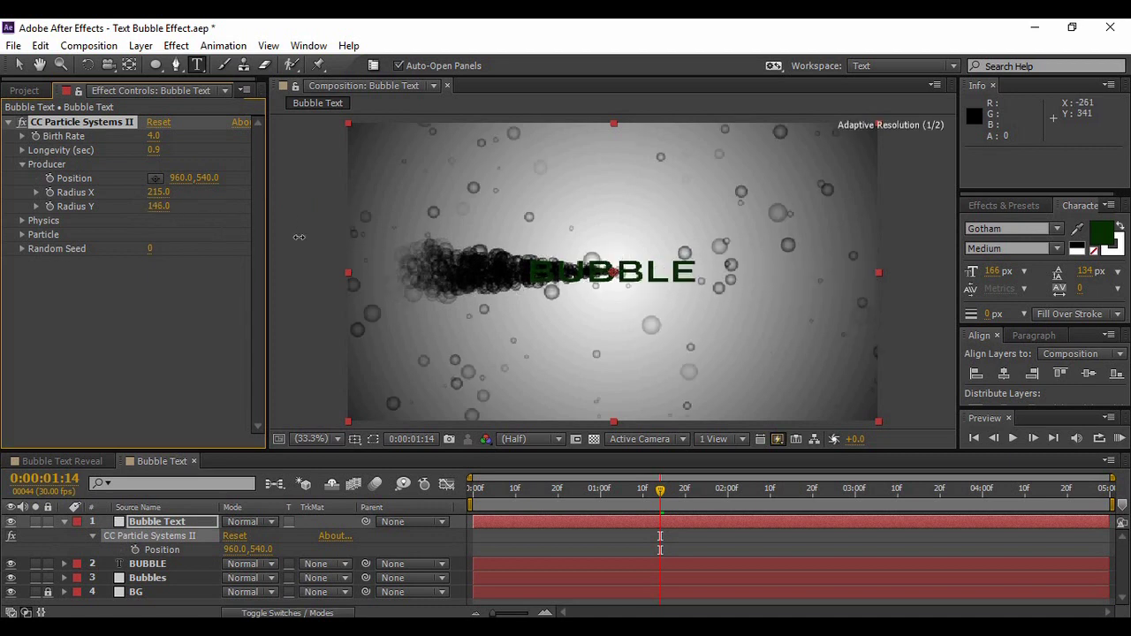
left_click_drag(278, 238, 250, 237)
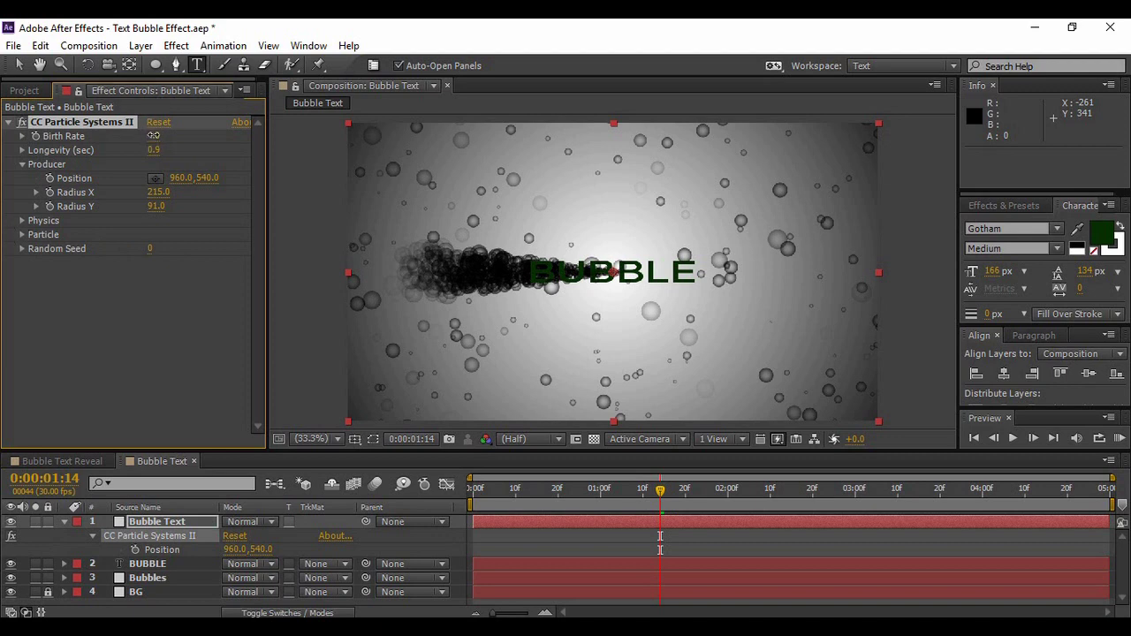
Step: Set the particle Birth Rate to 15
left_click_drag(154, 135, 241, 150)
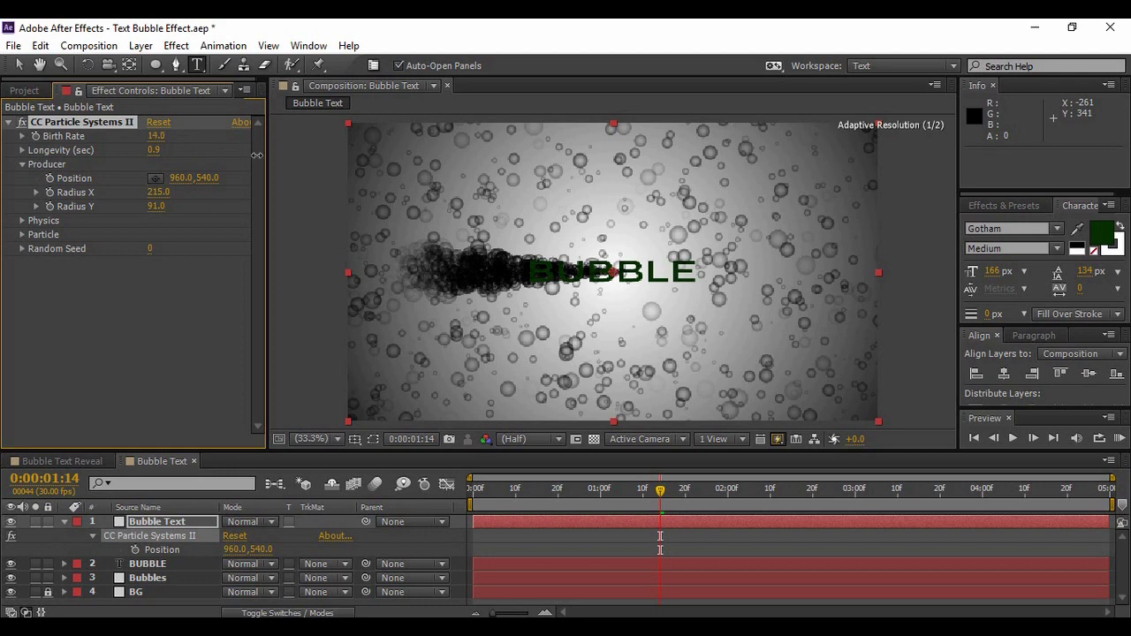
left_click(155, 137)
type("1")
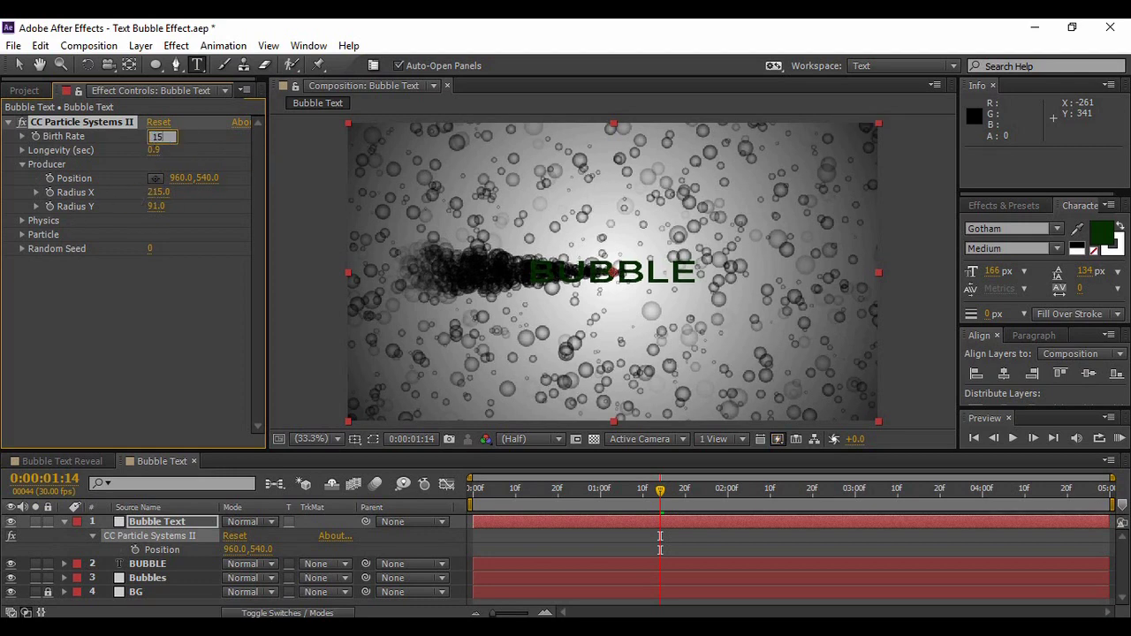
type("5")
key("Return")
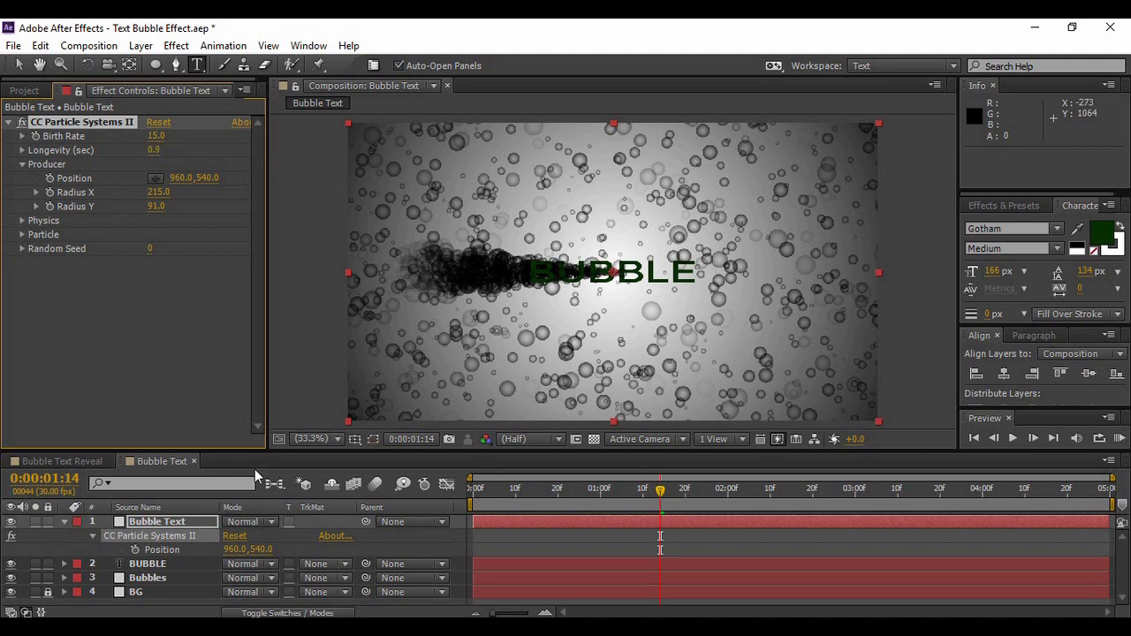
Step: Put Bubble Text below BUBBLE with an Alpha Matte and preview the matted particles
left_click(64, 521)
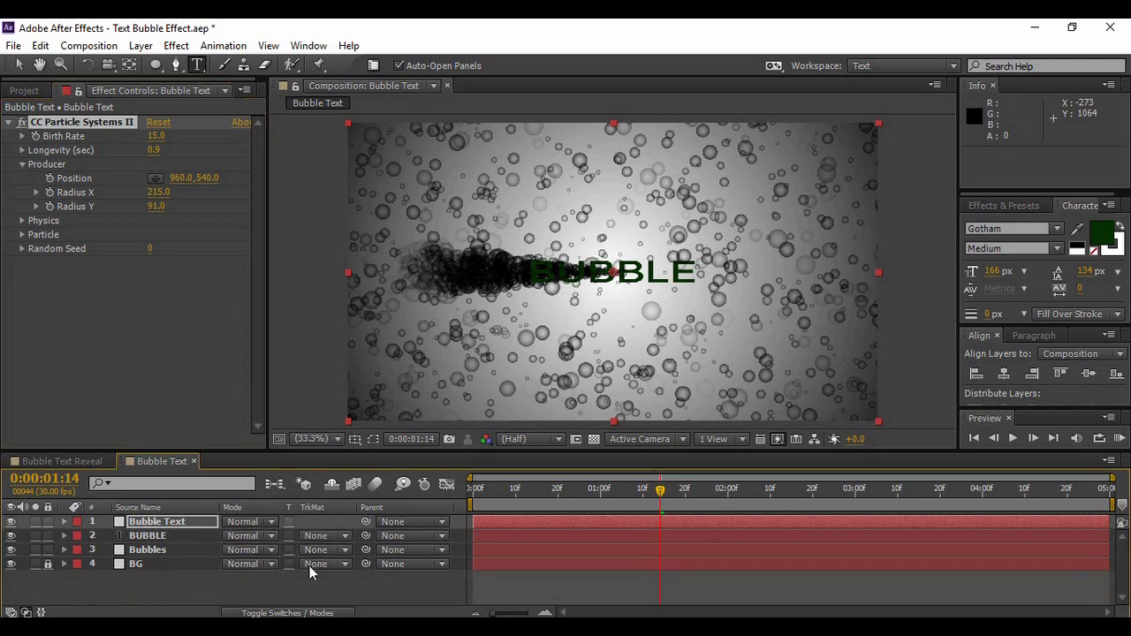
left_click_drag(188, 524, 182, 537)
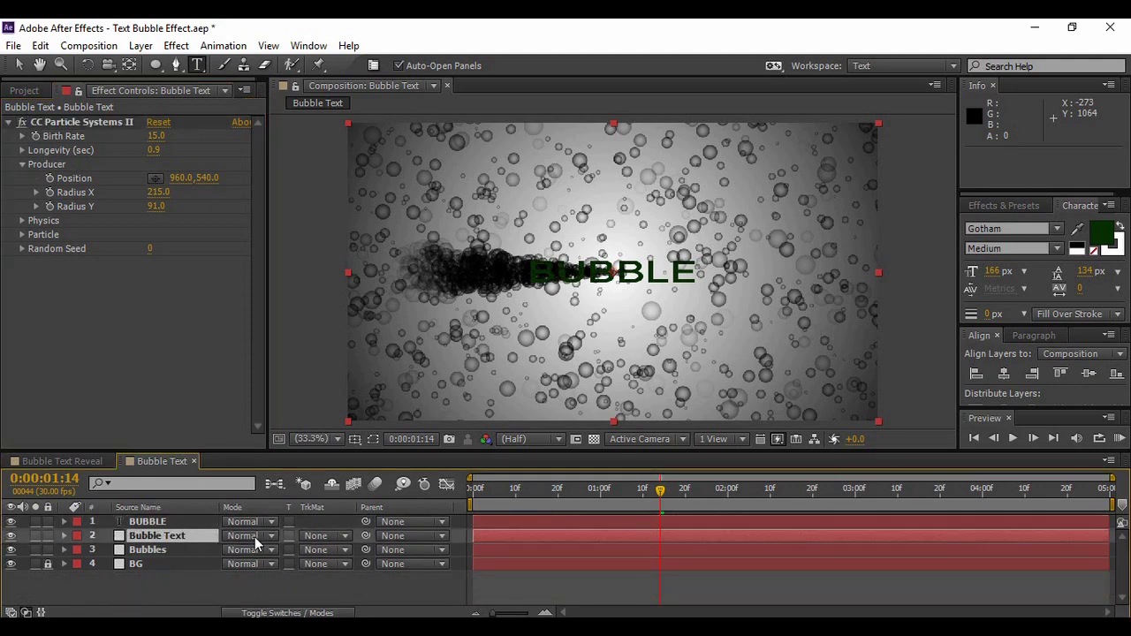
left_click(329, 536)
left_click(354, 552)
left_click_drag(660, 491, 441, 495)
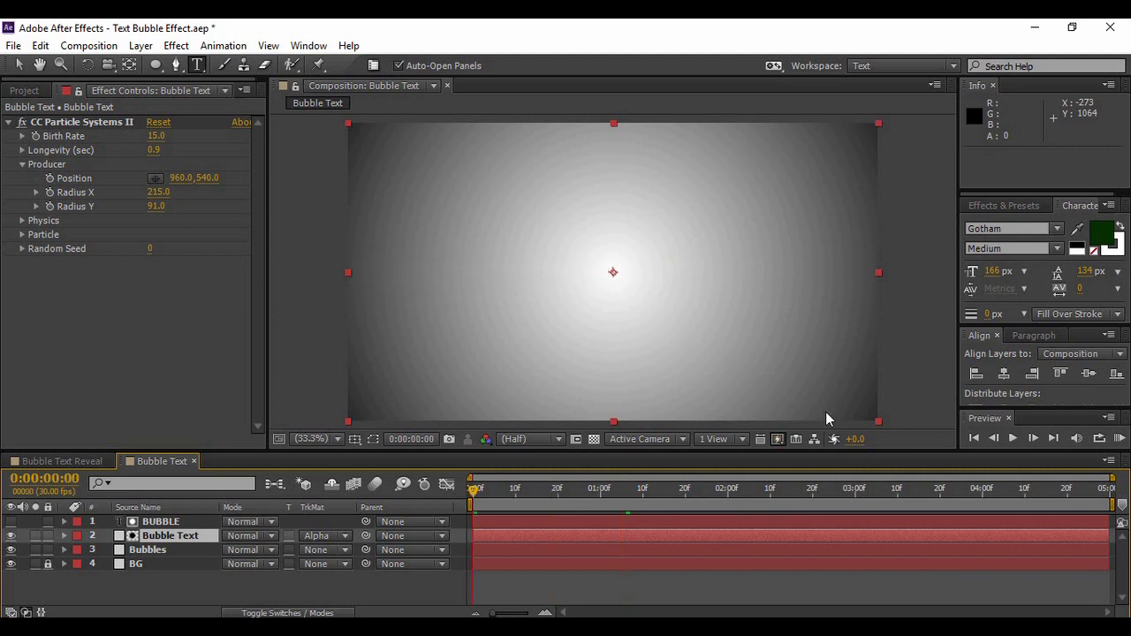
left_click(1013, 439)
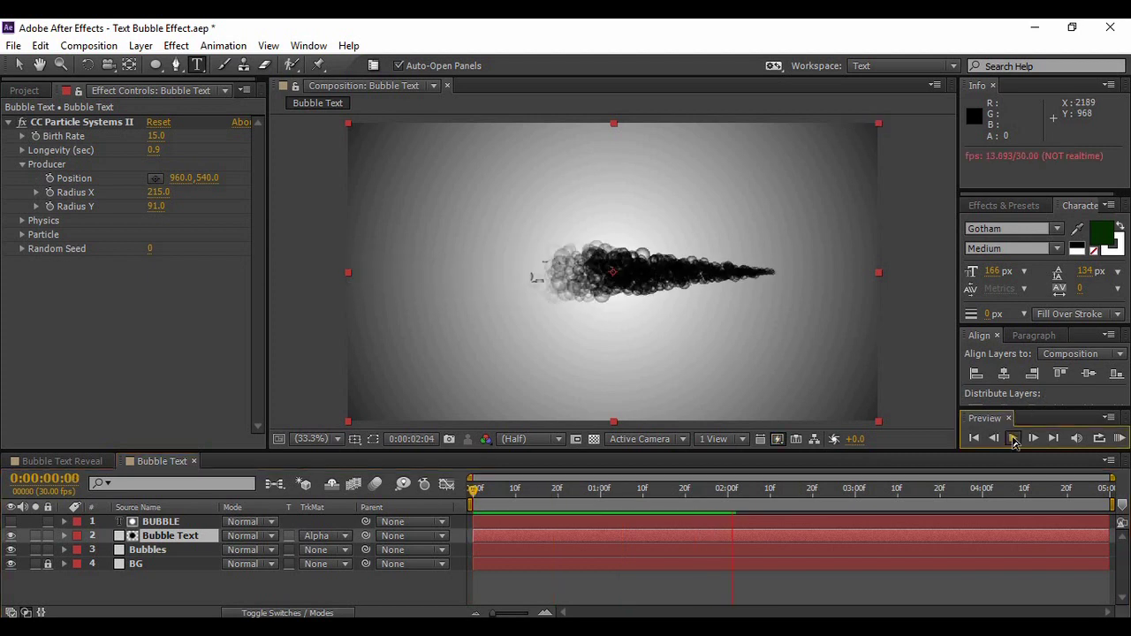
left_click(1013, 438)
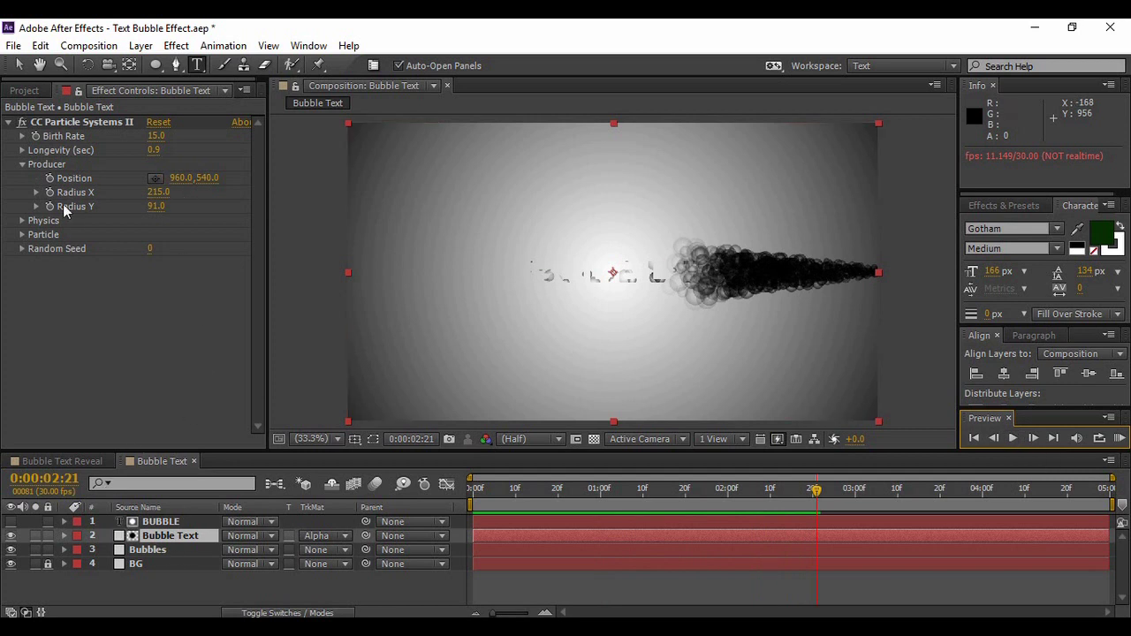
Step: Raise the particles' Longevity and Birth Size for larger, longer-lived bubbles
mouse_move(152, 154)
left_mouse_down()
mouse_move(543, 187)
mouse_move(155, 155)
left_mouse_up()
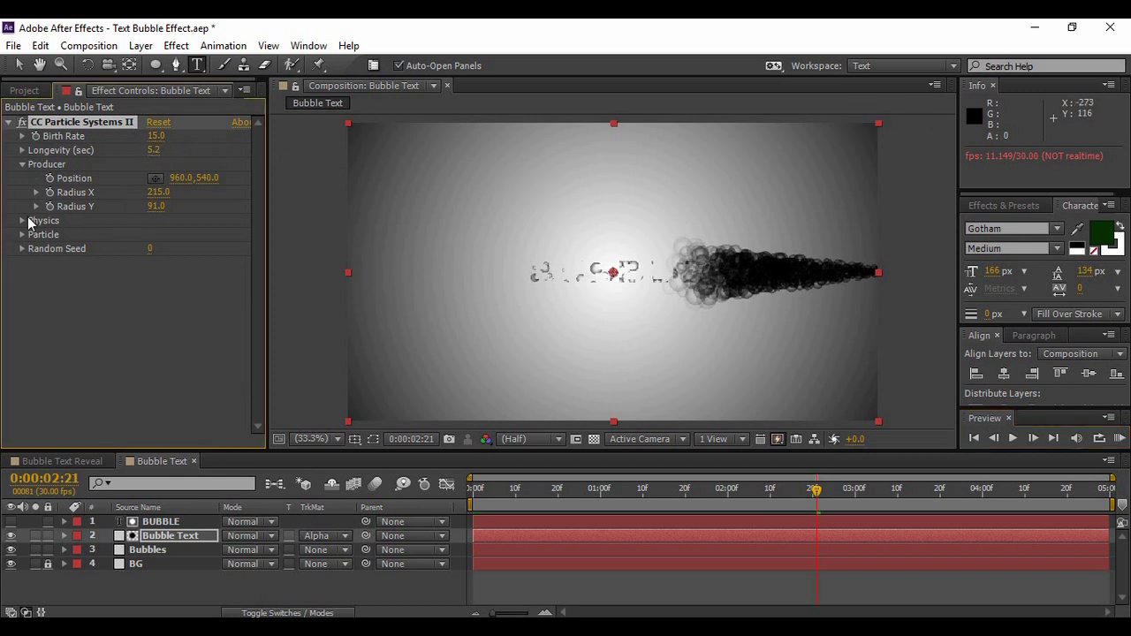
left_click(21, 221)
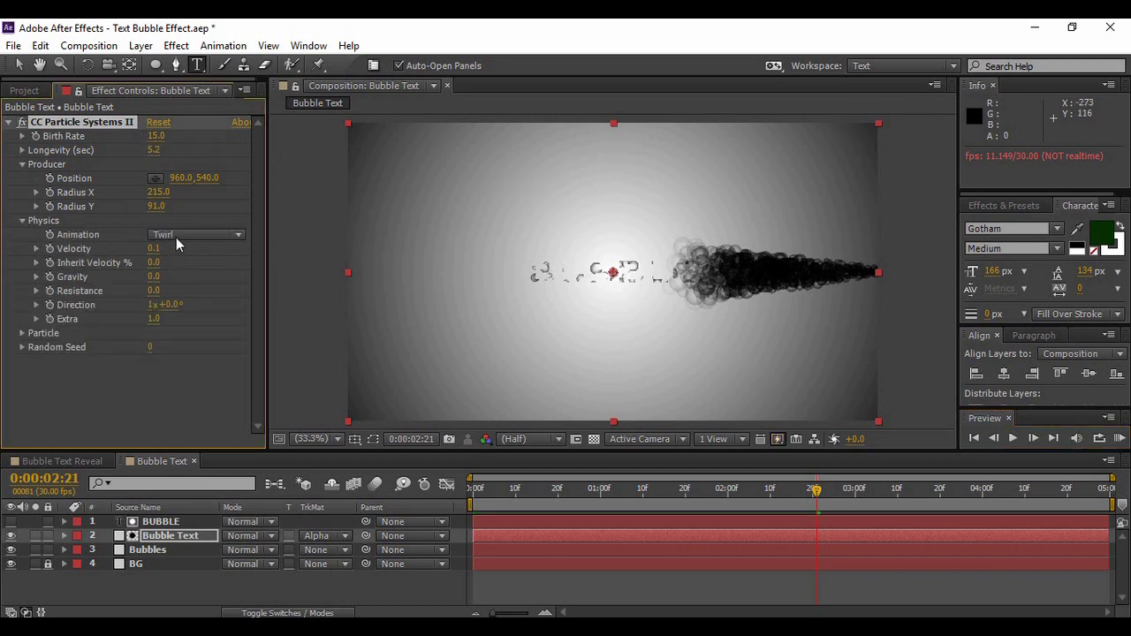
left_click(21, 333)
scroll(186, 373, "down", 2)
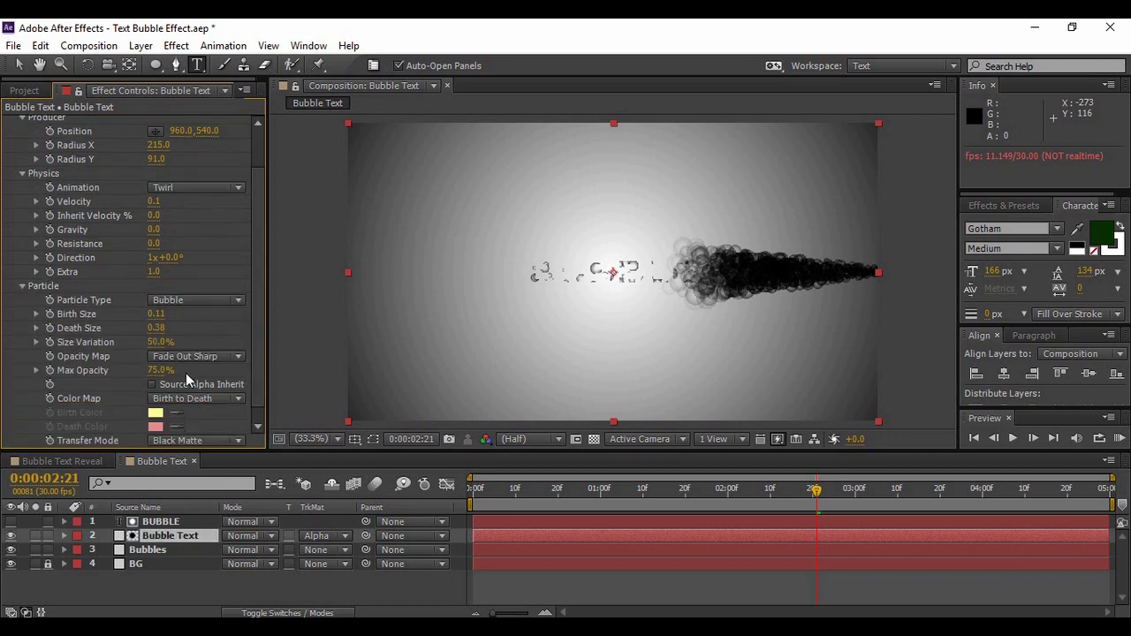
mouse_move(156, 313)
left_mouse_down()
mouse_move(204, 316)
mouse_move(168, 327)
left_mouse_up()
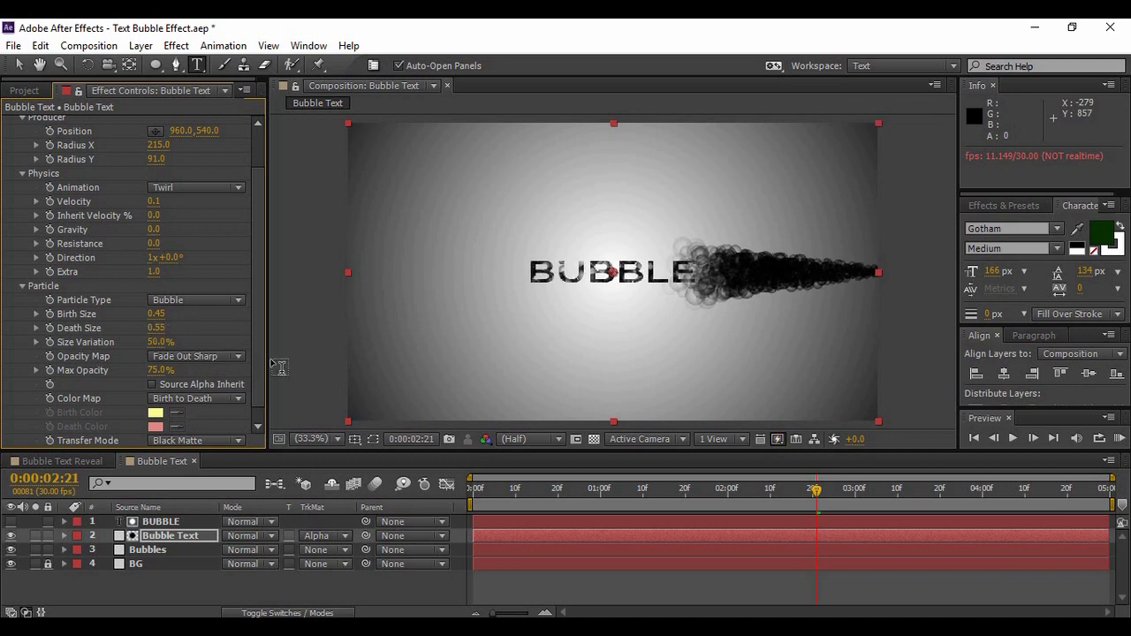
Step: Set the Opacity Map to Fade In and Out and preview the particles
left_click(219, 355)
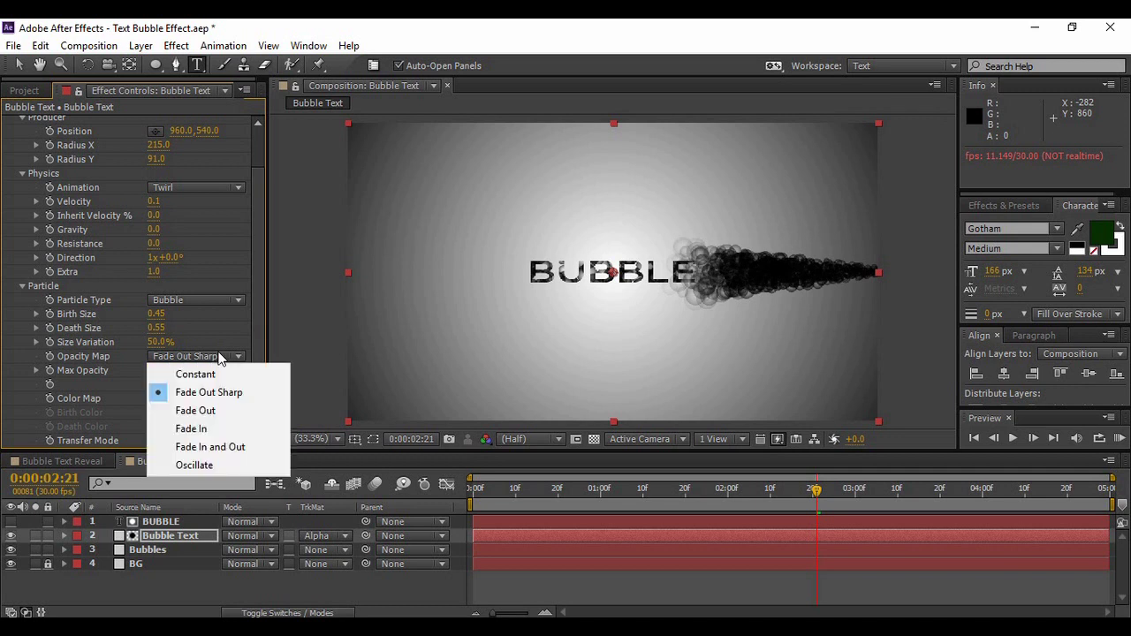
left_click(215, 449)
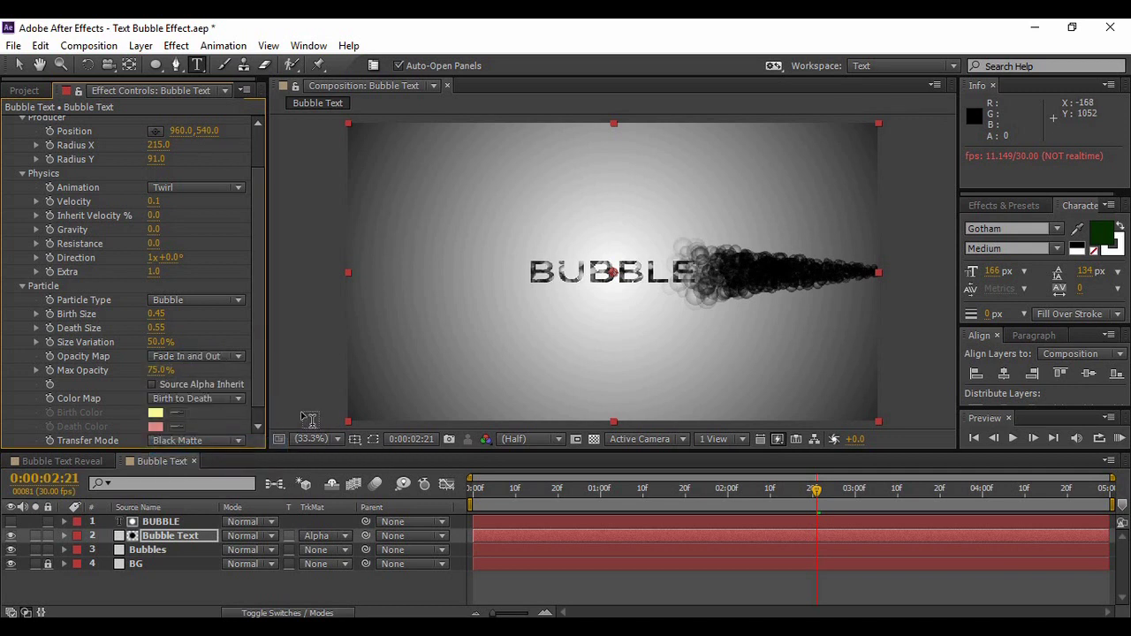
left_click(253, 574)
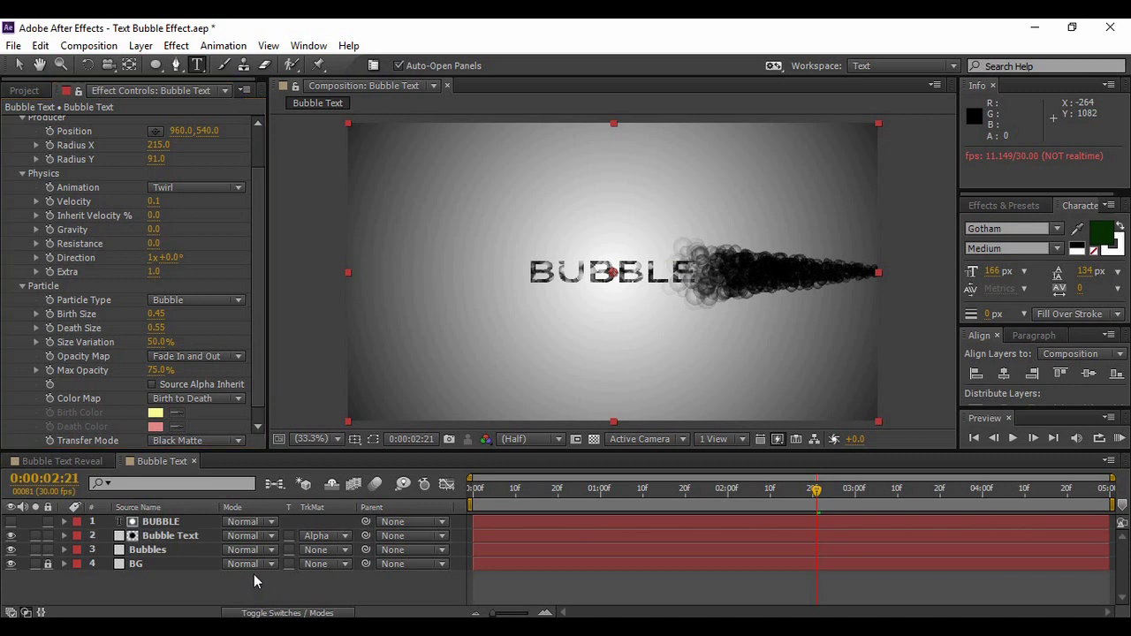
left_click(1013, 438)
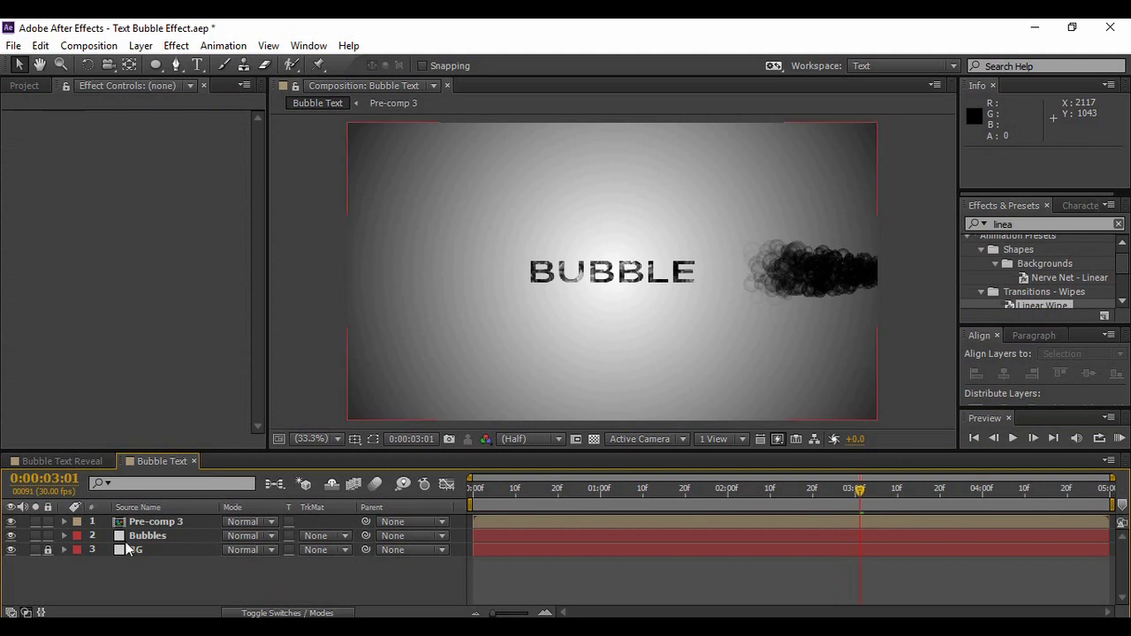
Step: Drop the Linear Wipe preset onto Pre-comp 3 and select its Transition Completion keyframes
left_click(134, 590)
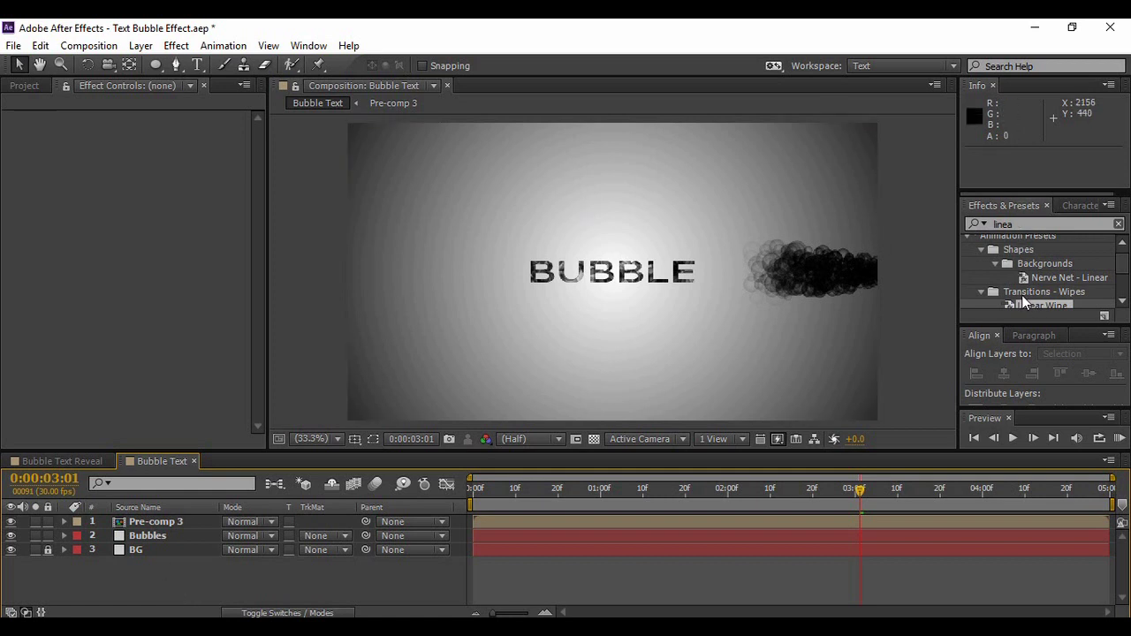
left_click_drag(1028, 305, 154, 523)
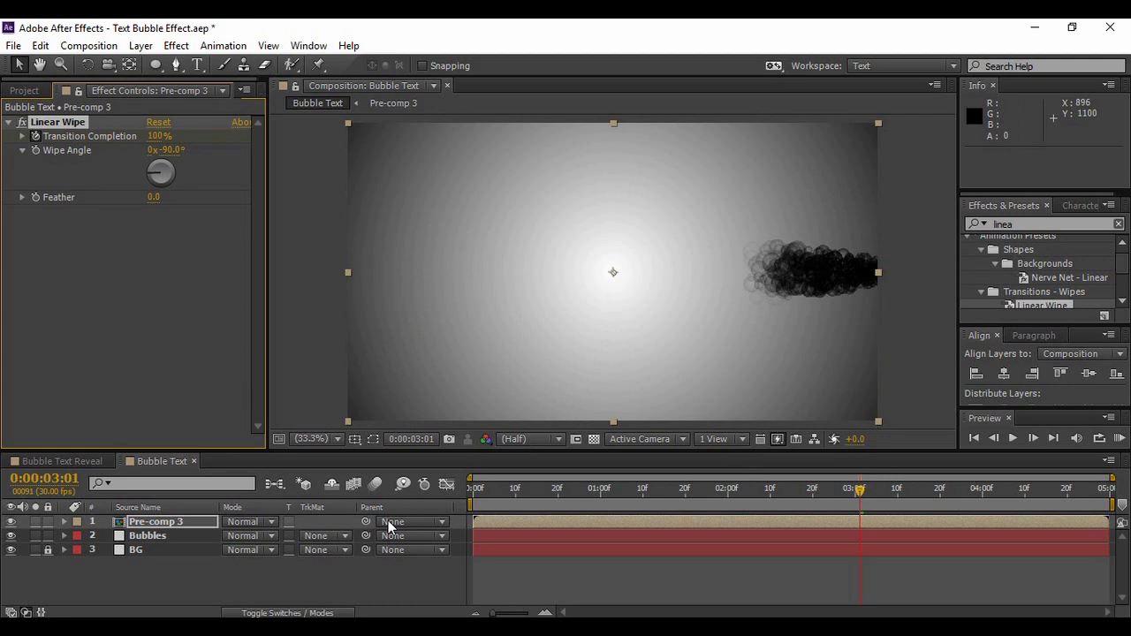
key("u")
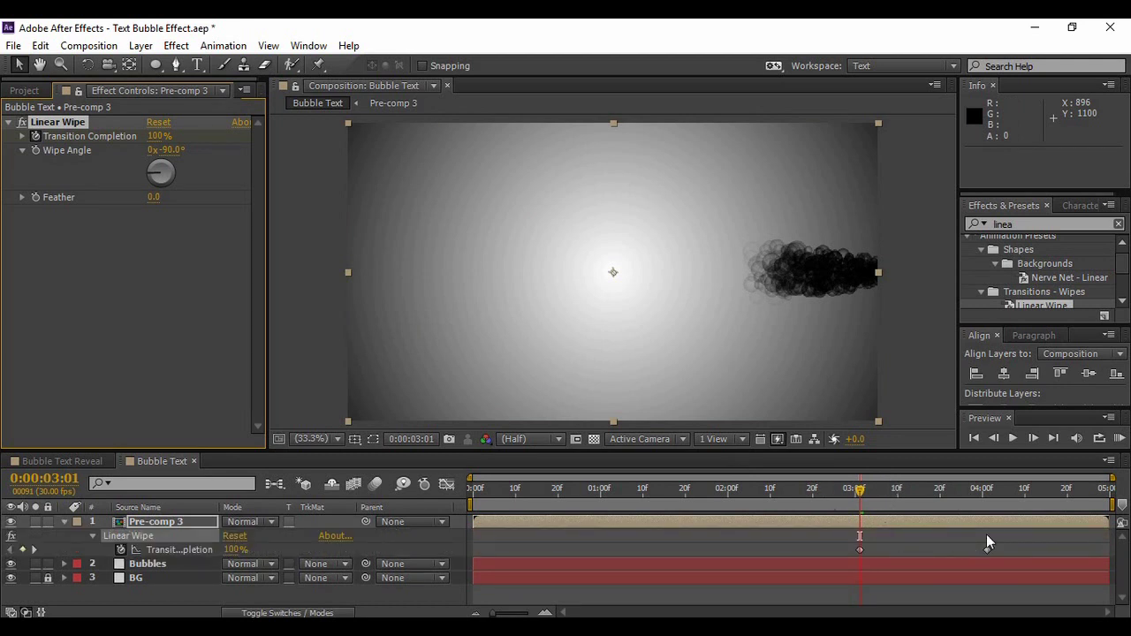
left_click_drag(1009, 547, 772, 561)
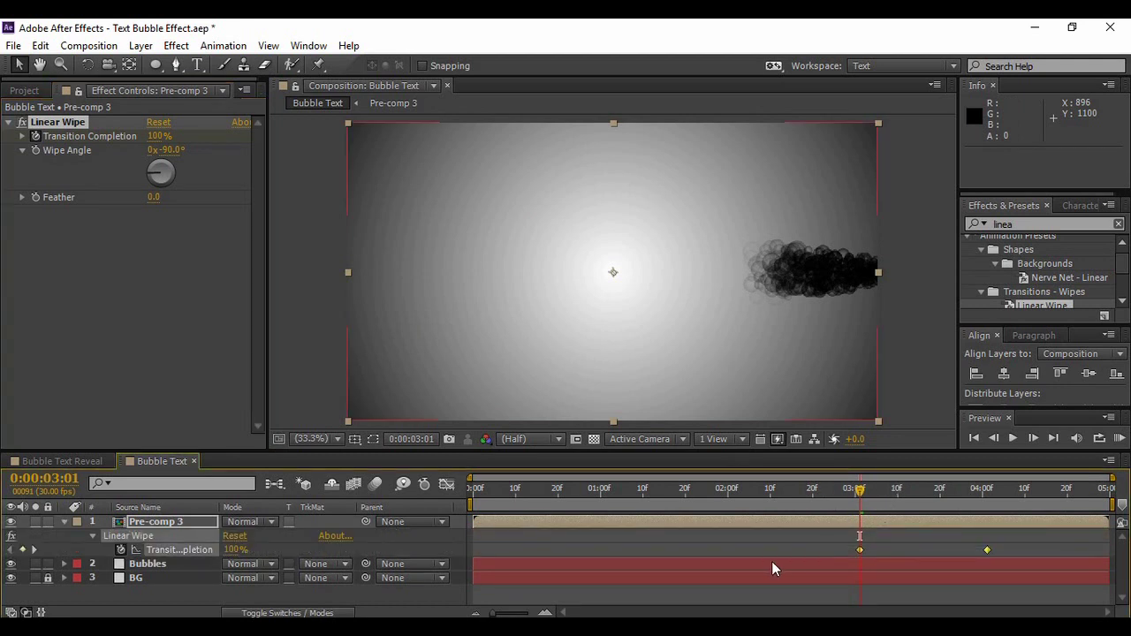
left_click_drag(861, 494, 455, 532)
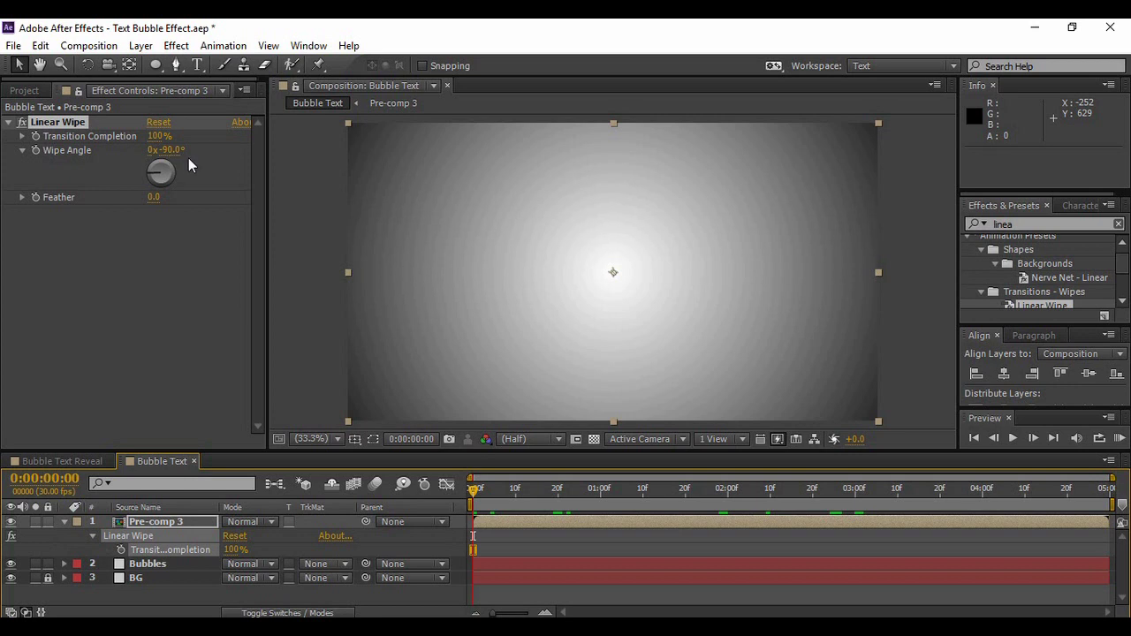
Step: Keyframe Transition Completion, shift the keyframe later, and preview up to 2:17
left_click(35, 137)
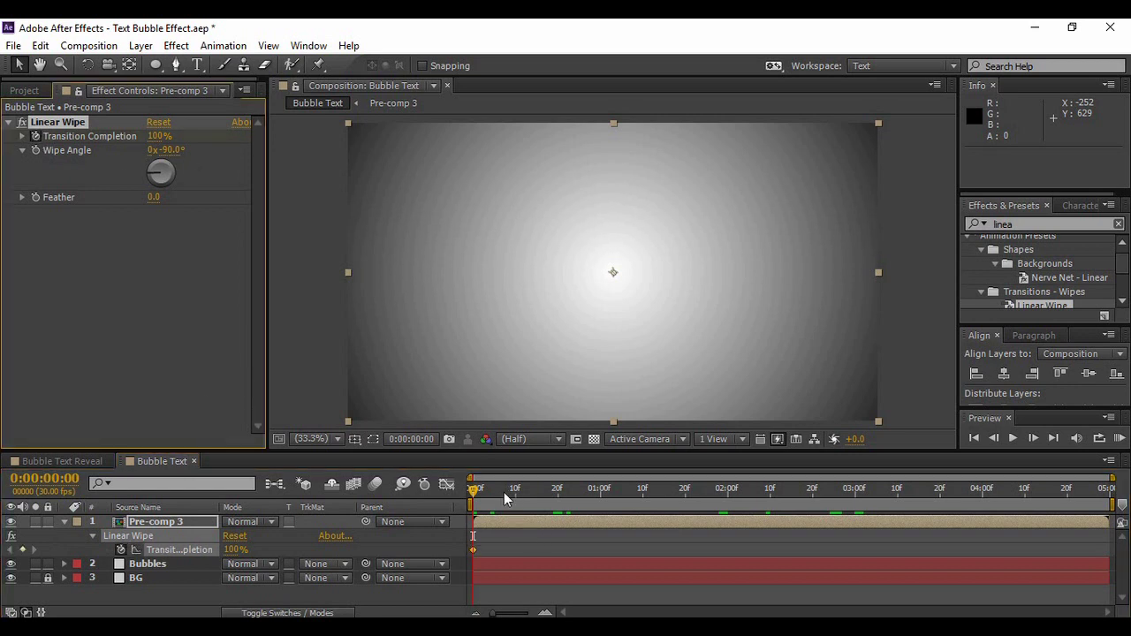
mouse_move(516, 500)
left_mouse_down()
mouse_move(703, 518)
mouse_move(686, 521)
left_mouse_up()
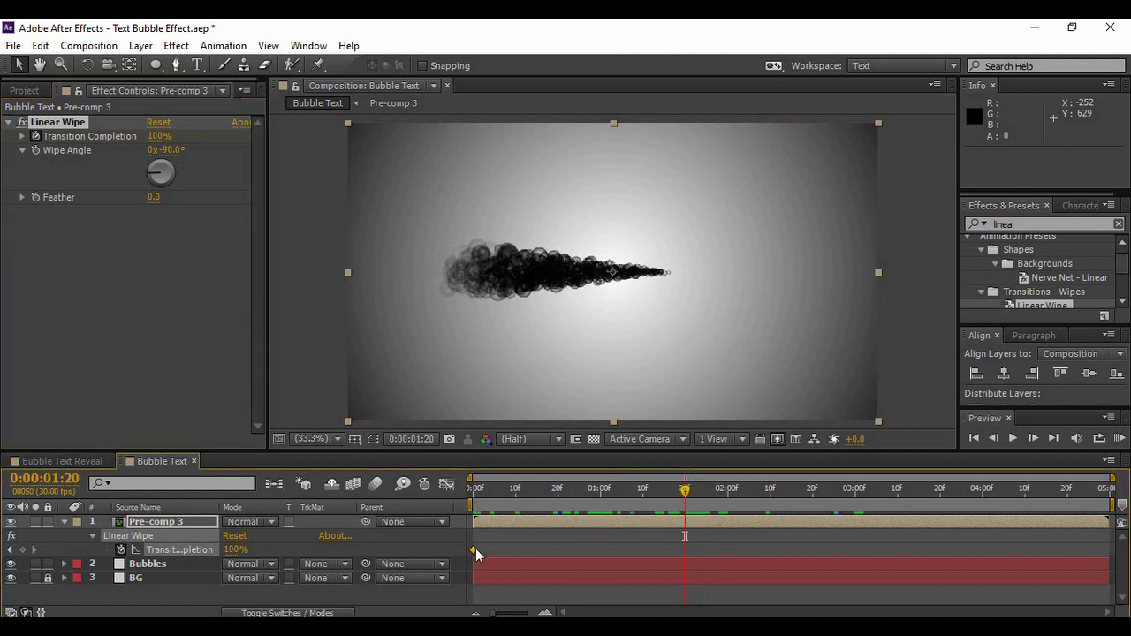
left_click_drag(552, 549, 664, 553)
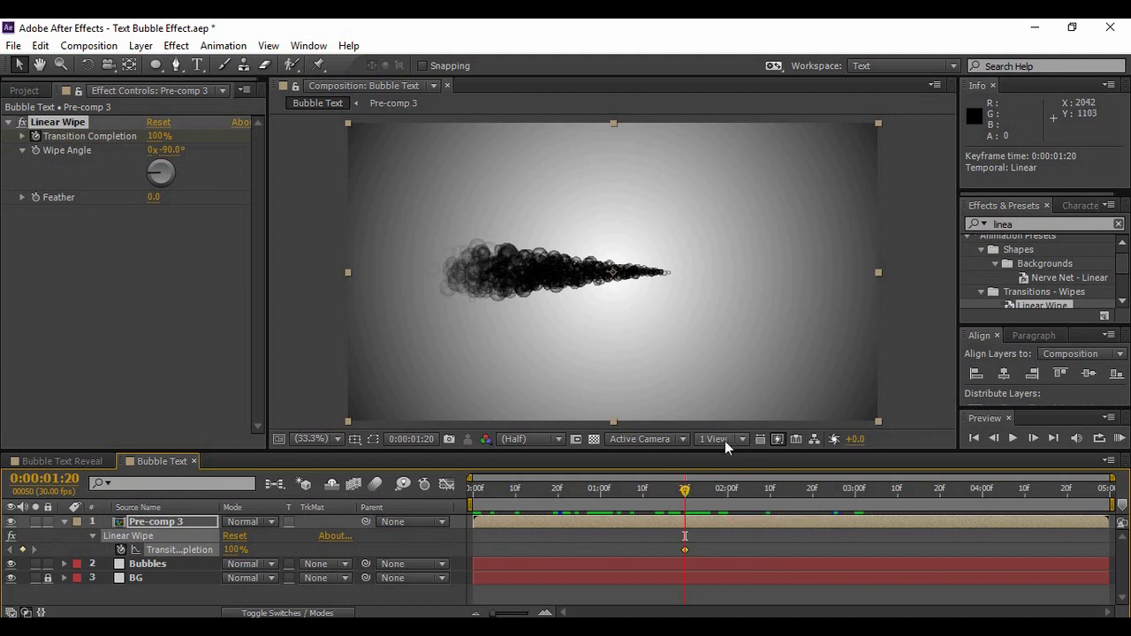
left_click(1013, 439)
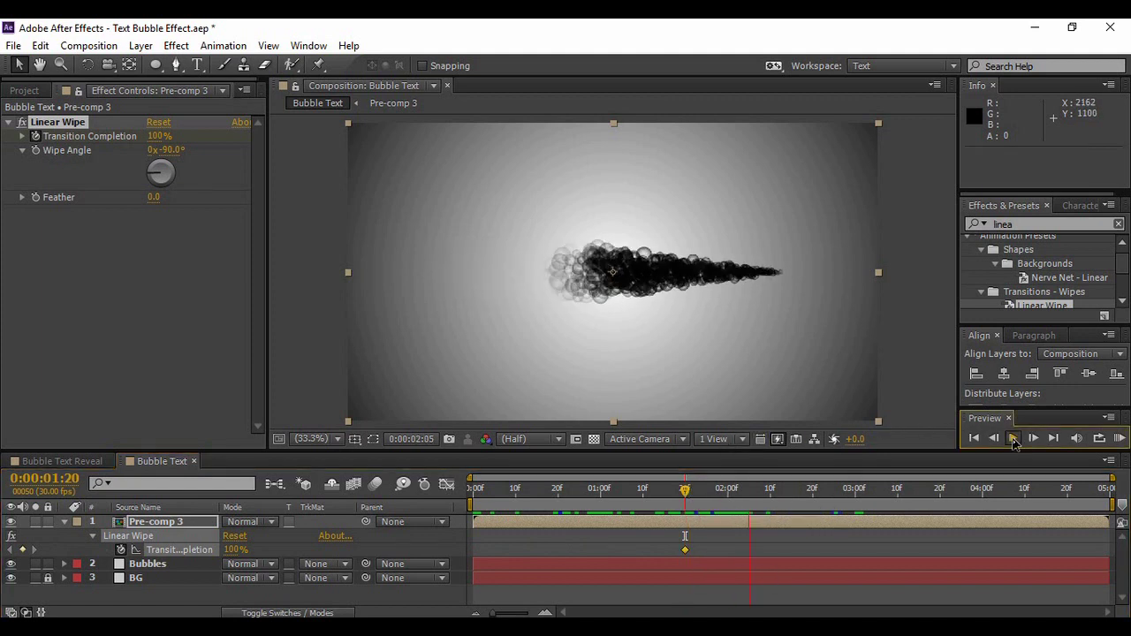
left_click(1013, 439)
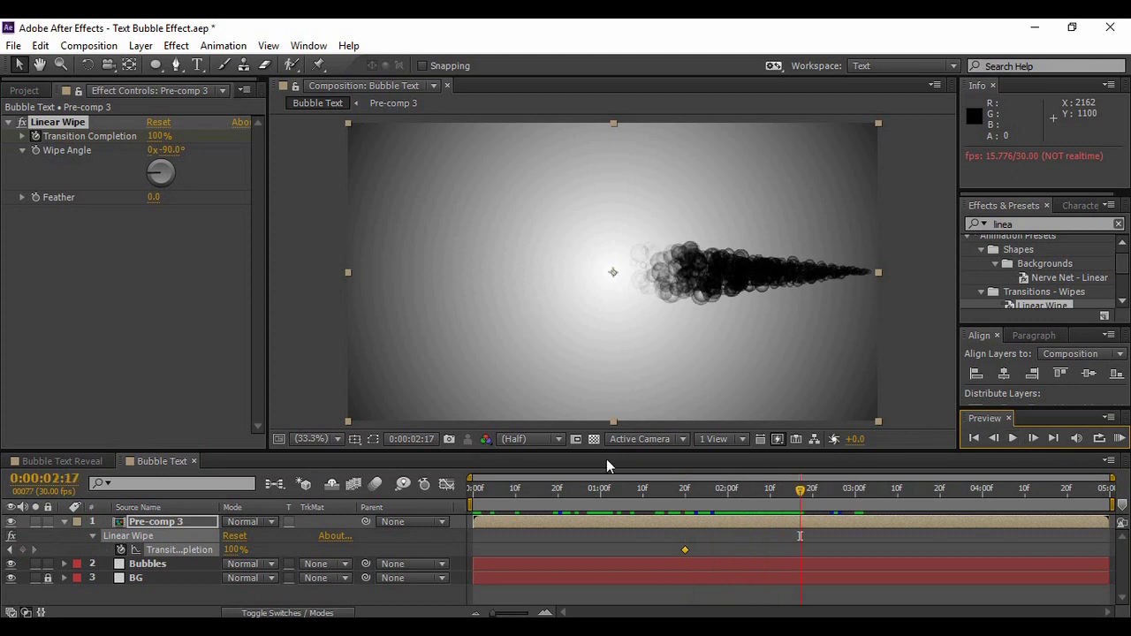
Step: Set Transition Completion to 0% at 2:17 and play the reveal to 3 seconds
left_click(157, 135)
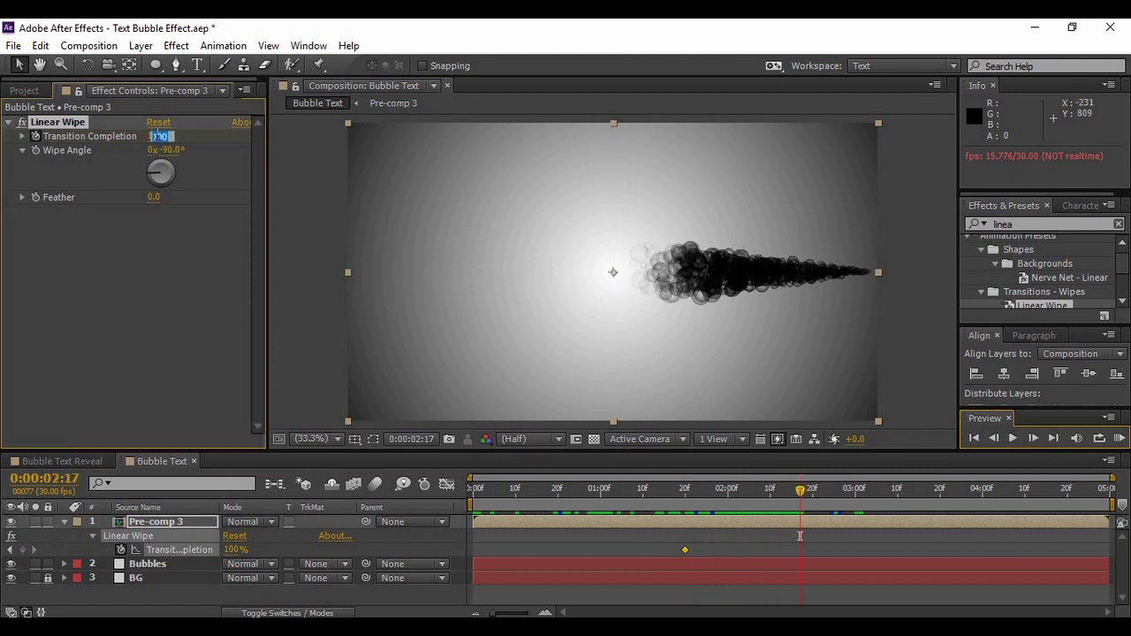
type("0")
key("Return")
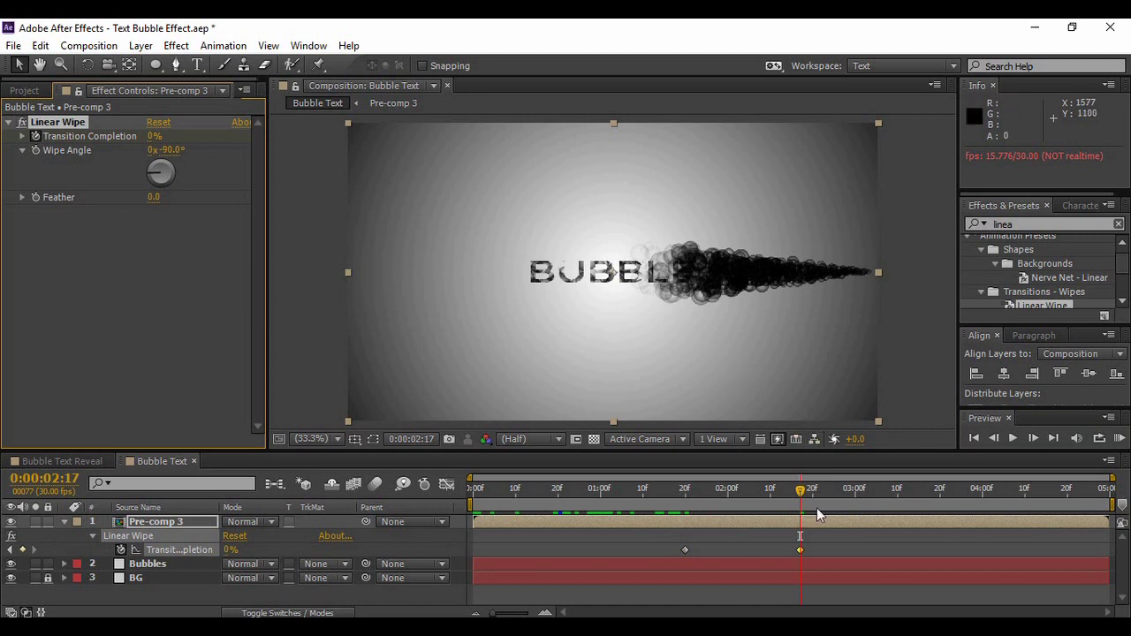
left_click(1013, 438)
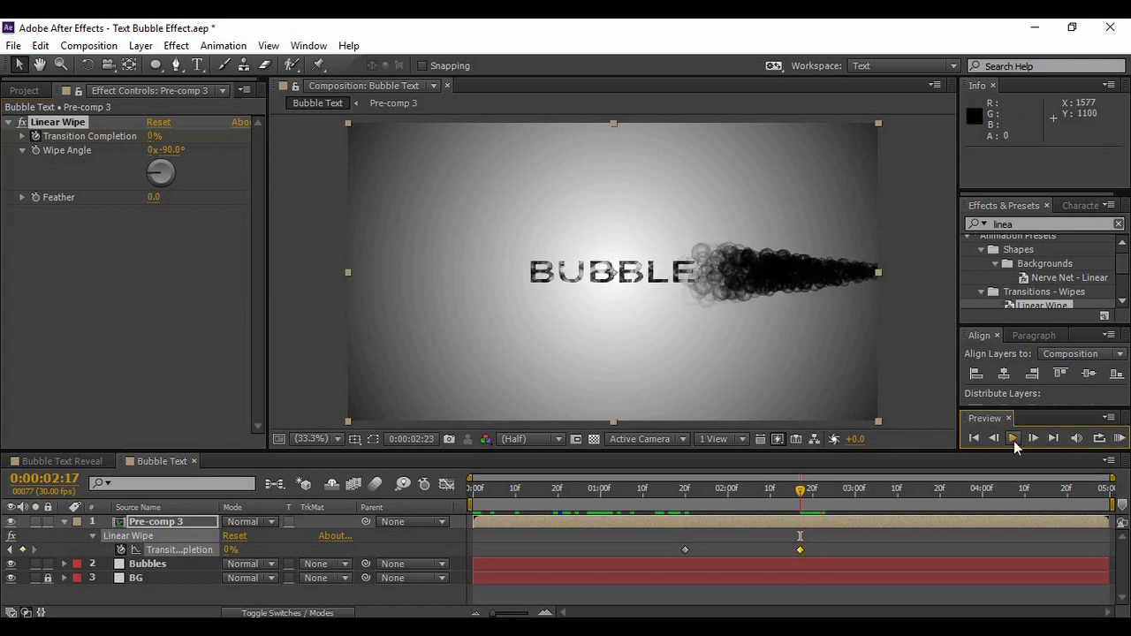
left_click(1013, 439)
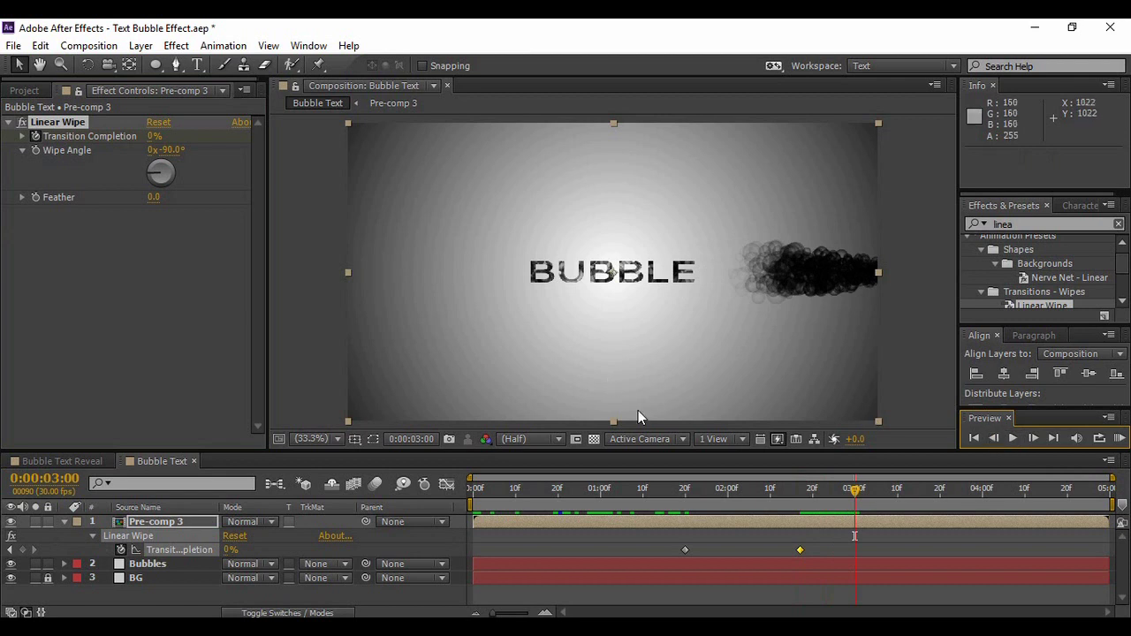
Step: Set the Linear Wipe Feather to 149.0, preview from the start, then collapse Pre-comp 3
left_click_drag(156, 198, 273, 203)
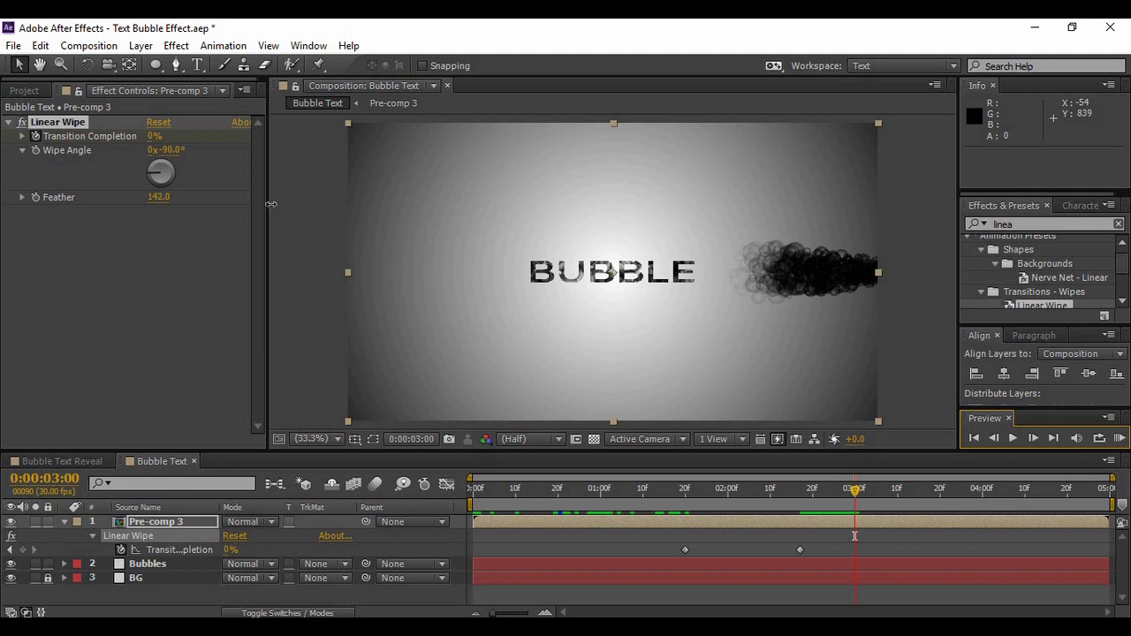
left_click_drag(276, 204, 277, 208)
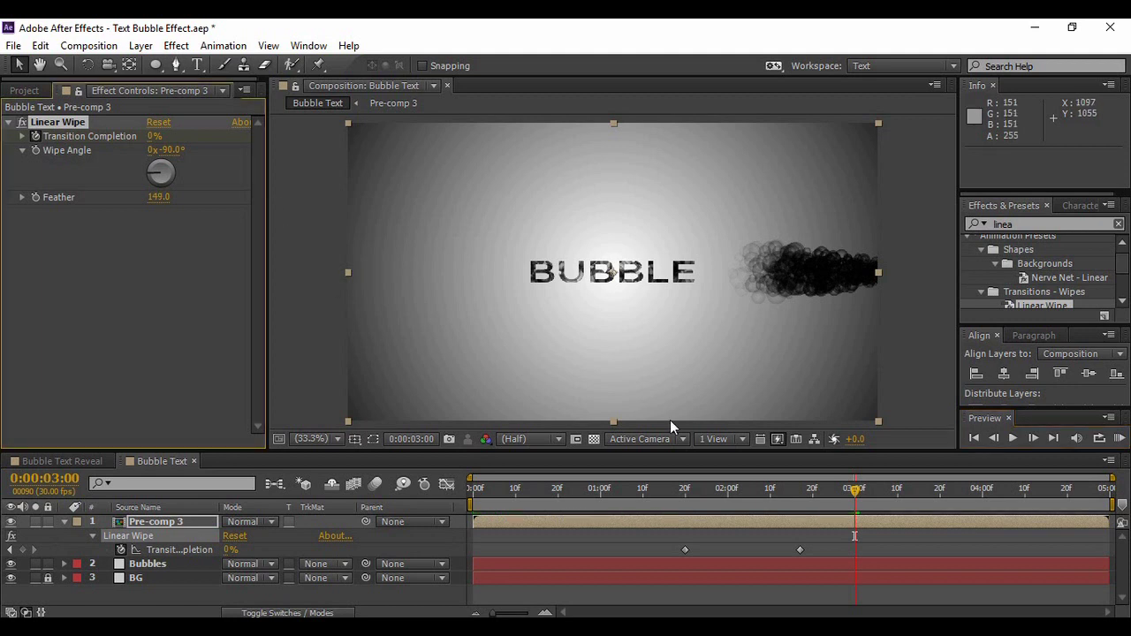
left_click(973, 439)
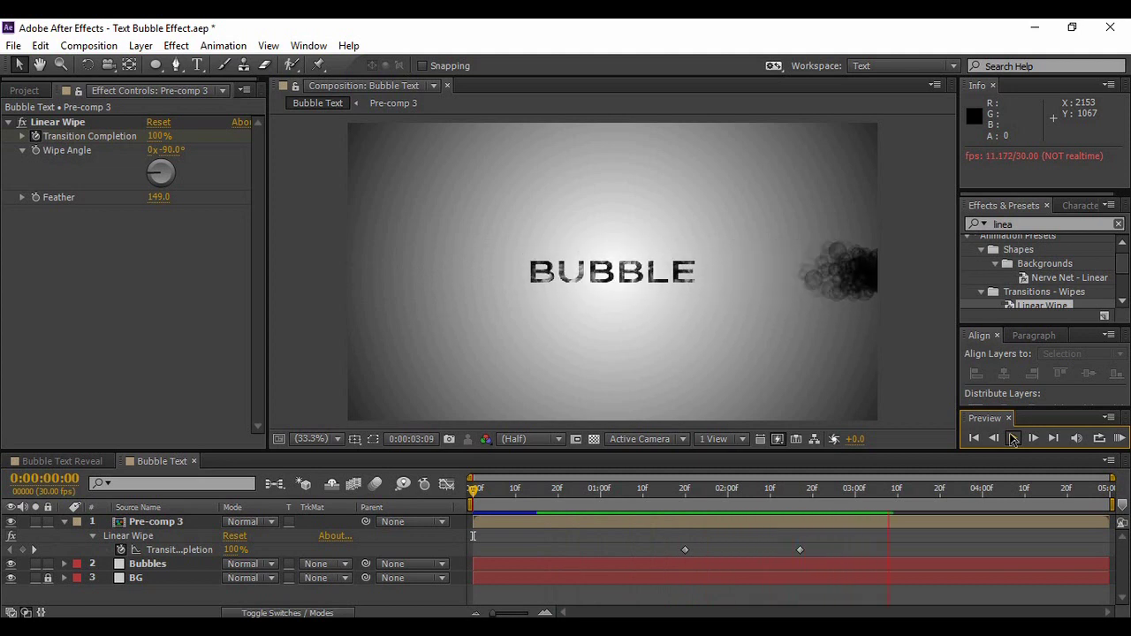
left_click(1014, 440)
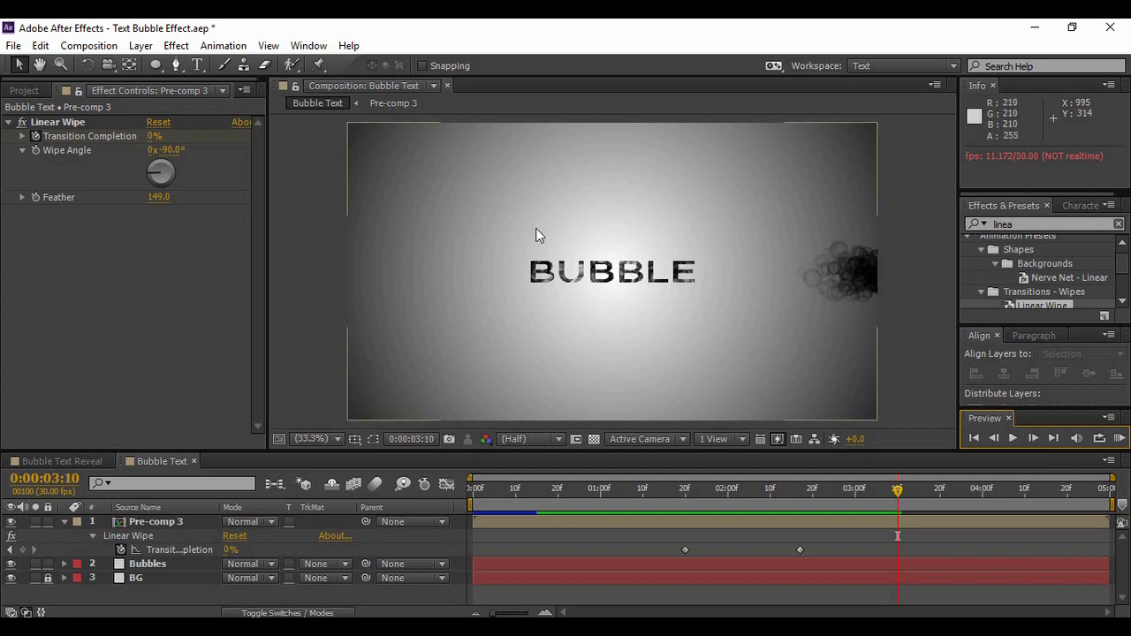
left_click(64, 521)
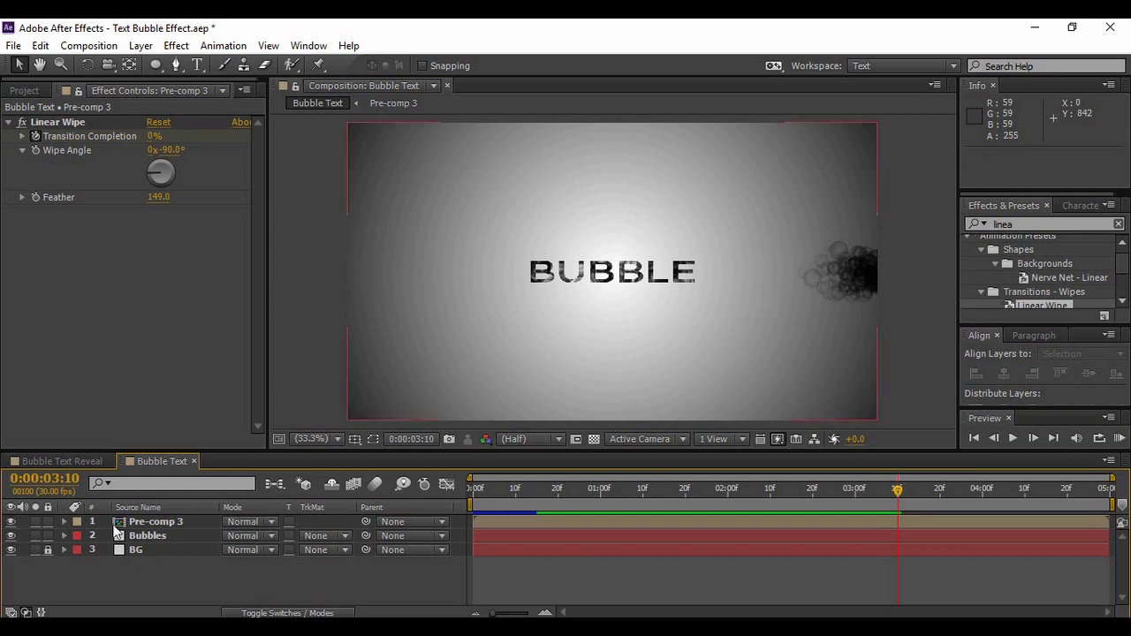
left_click(139, 537)
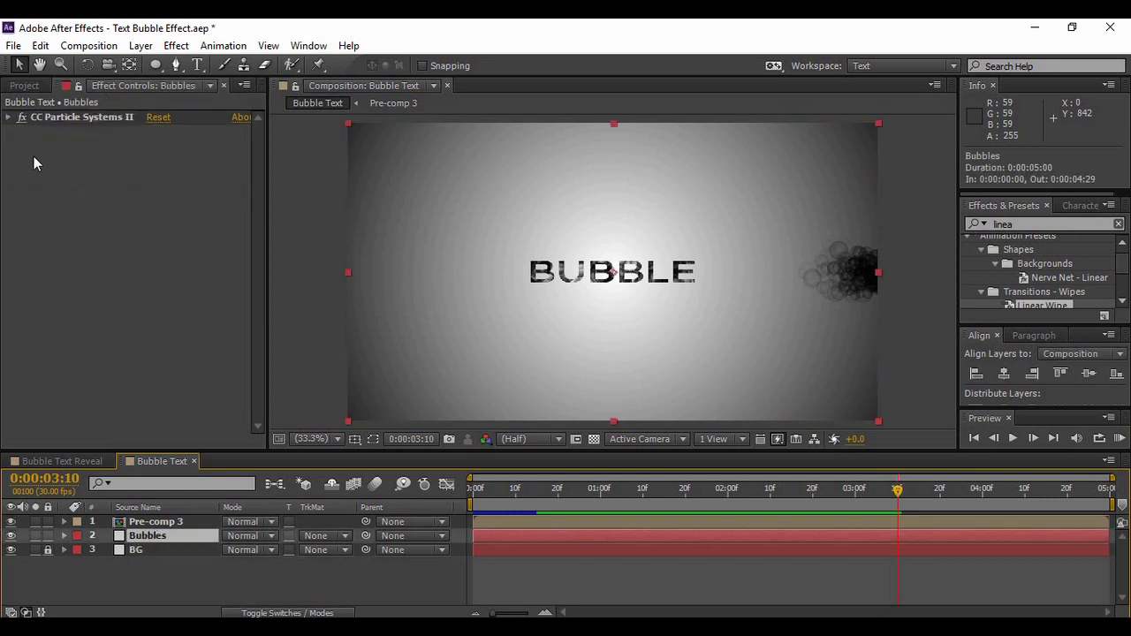
Step: Try the Shaded Sphere, Star, Line, Faded Sphere and Shaded&Faded Sphere particle types
left_click(9, 118)
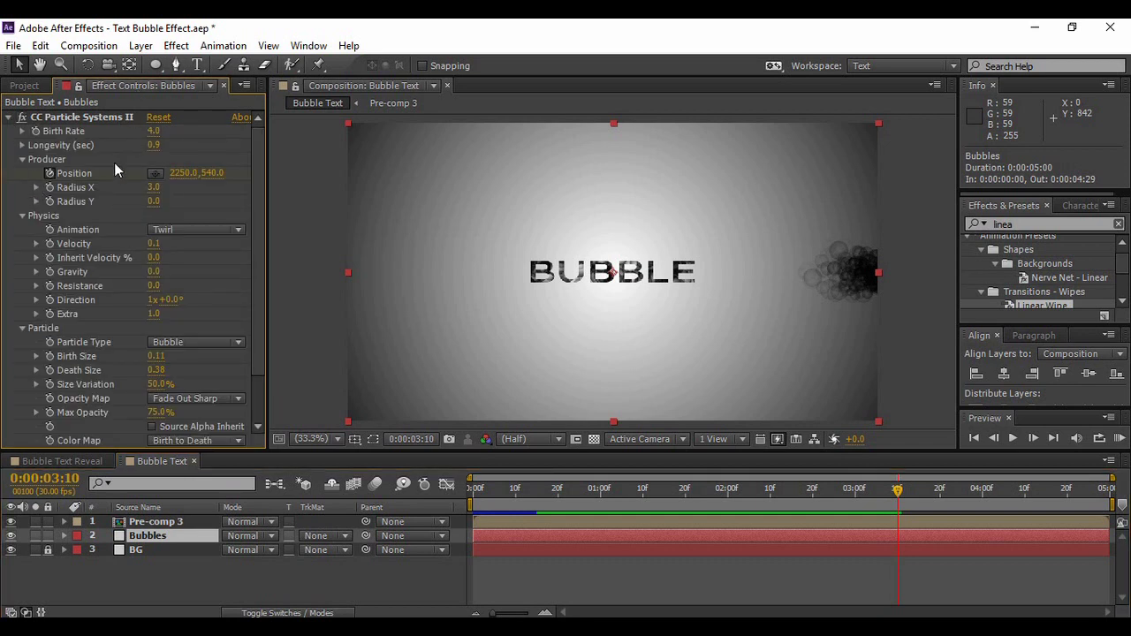
left_click(220, 341)
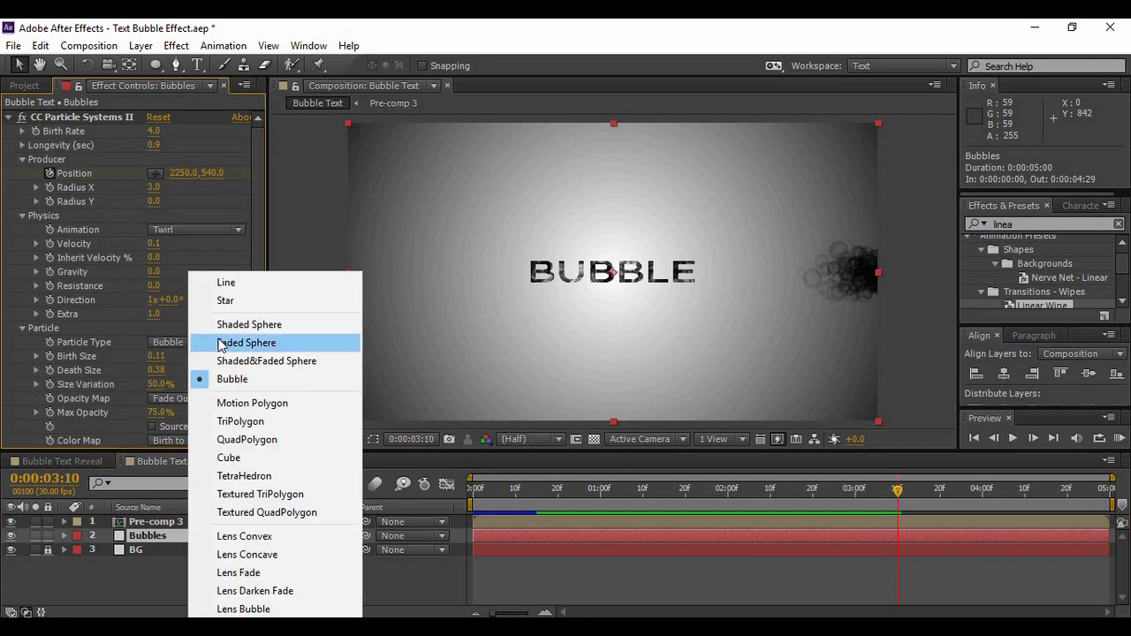
left_click(260, 326)
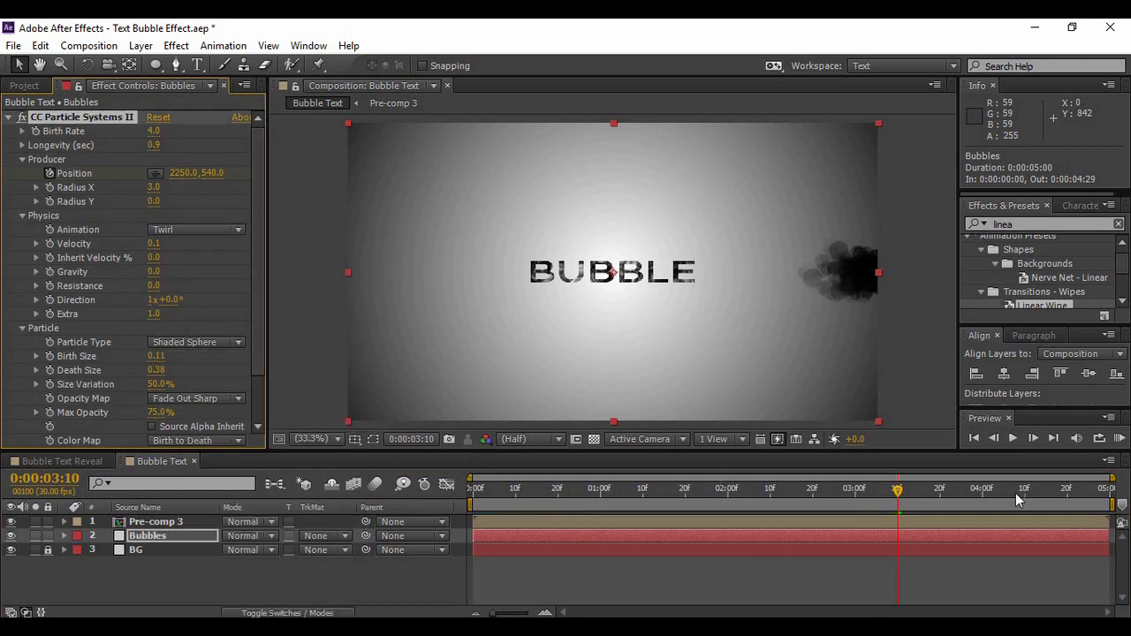
left_click_drag(898, 495, 783, 493)
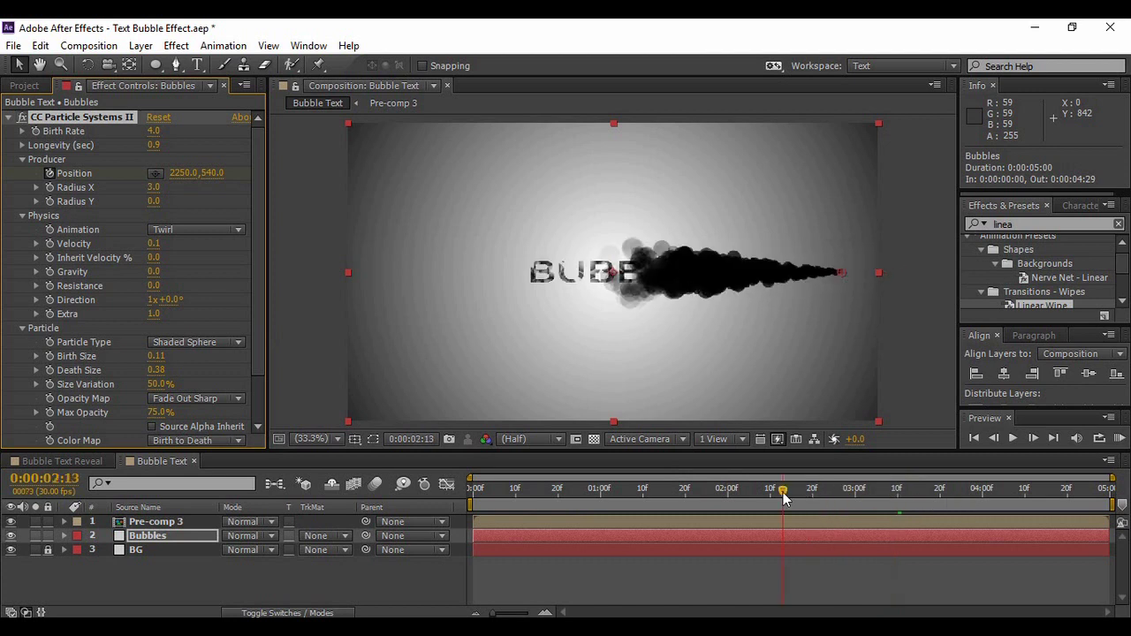
left_click(223, 343)
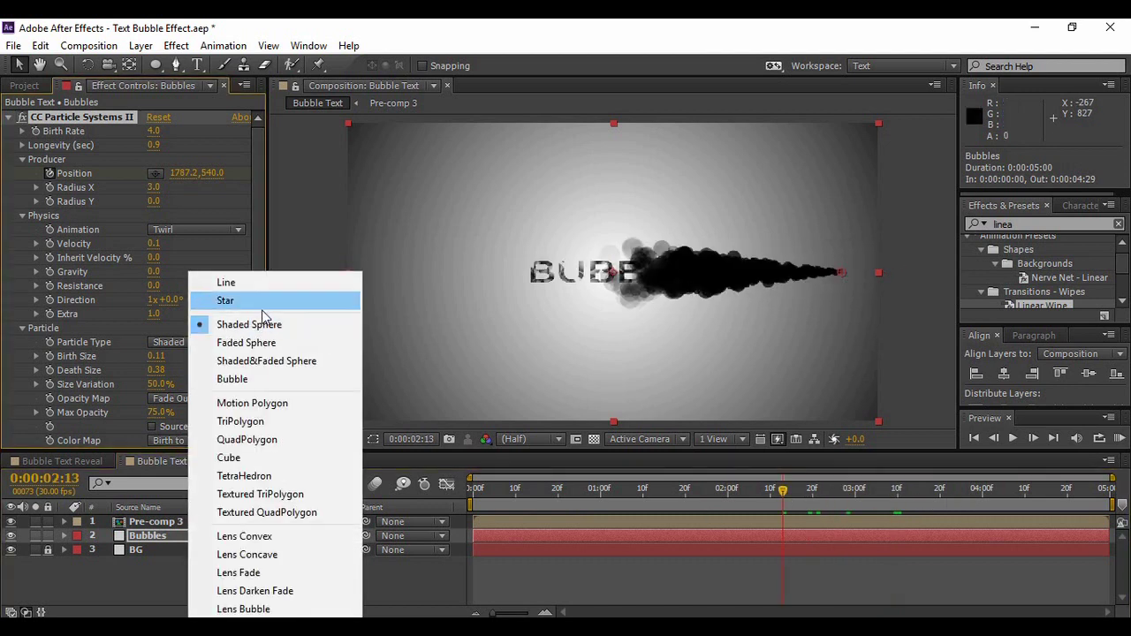
left_click(250, 306)
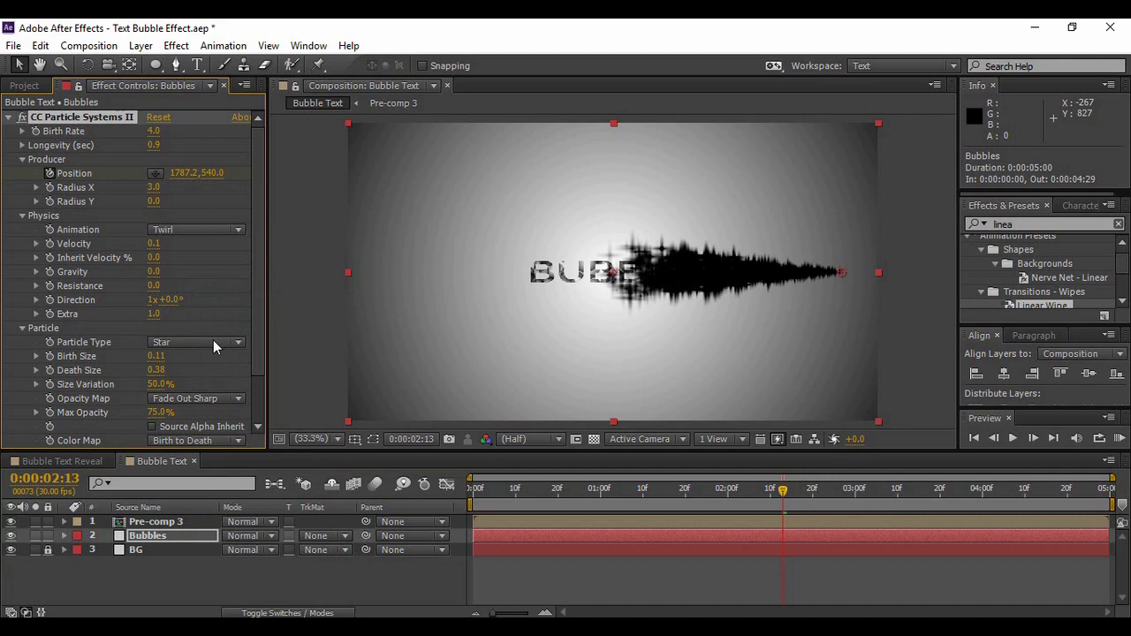
left_click(213, 343)
left_click(249, 279)
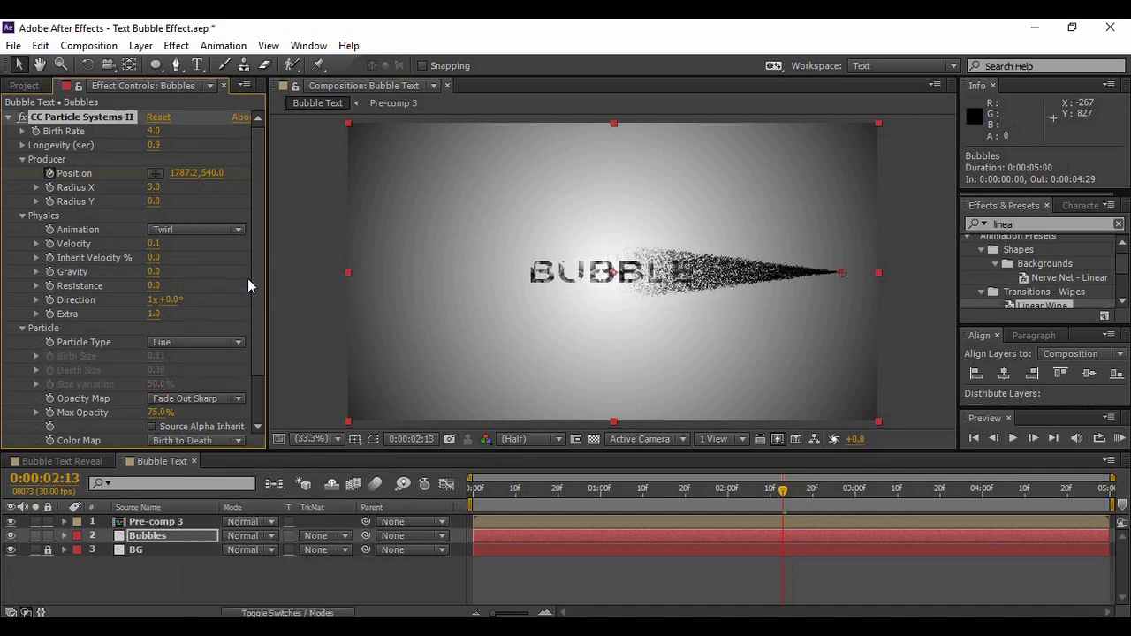
left_click(221, 345)
left_click(255, 343)
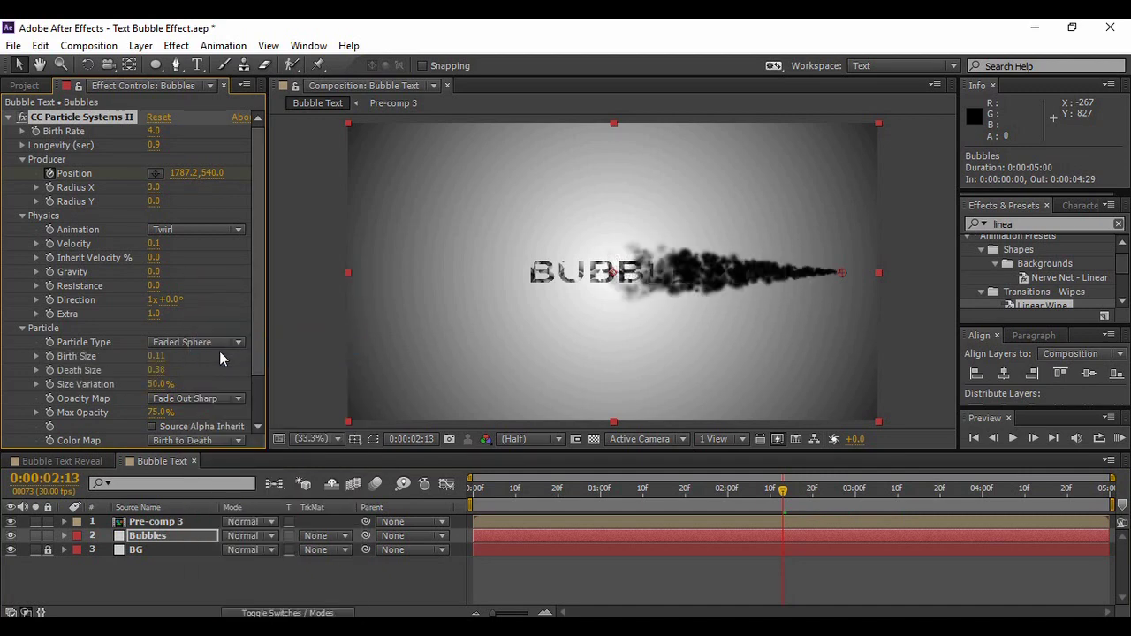
left_click(206, 342)
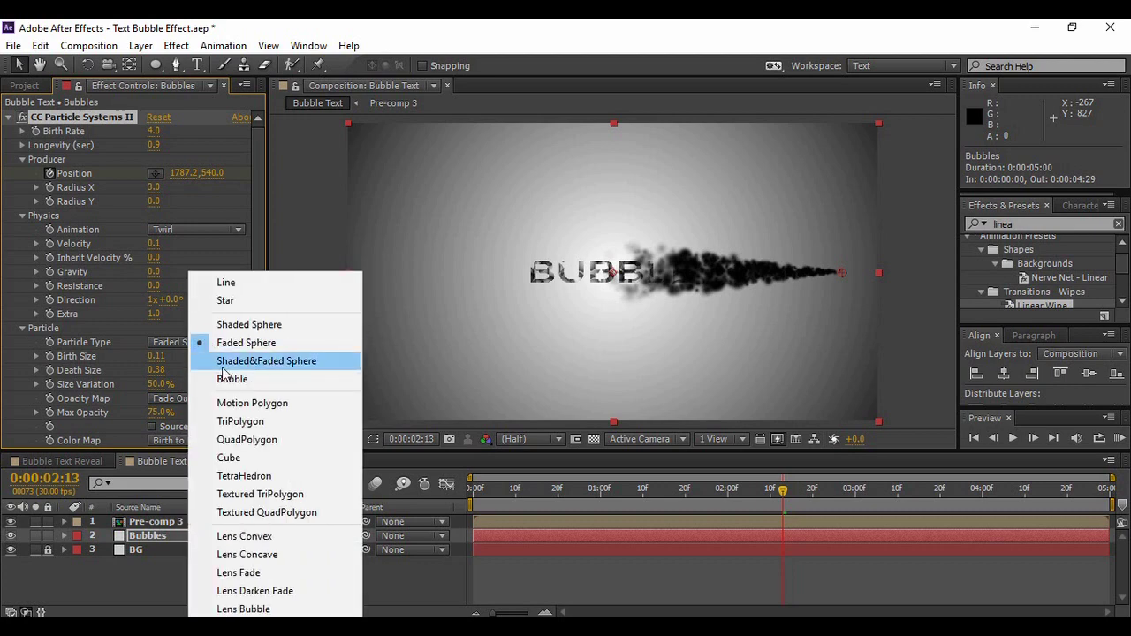
left_click(221, 359)
Step: Try the Motion Polygon, TriPolygon, QuadPolygon and Cube particle types
left_click(209, 343)
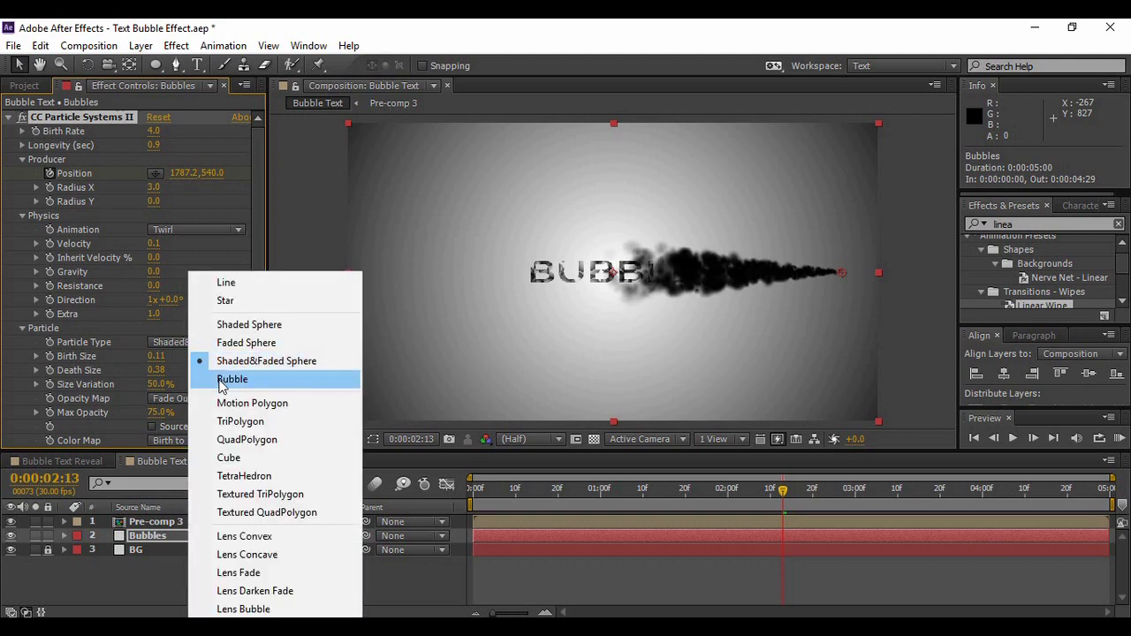
left_click(221, 405)
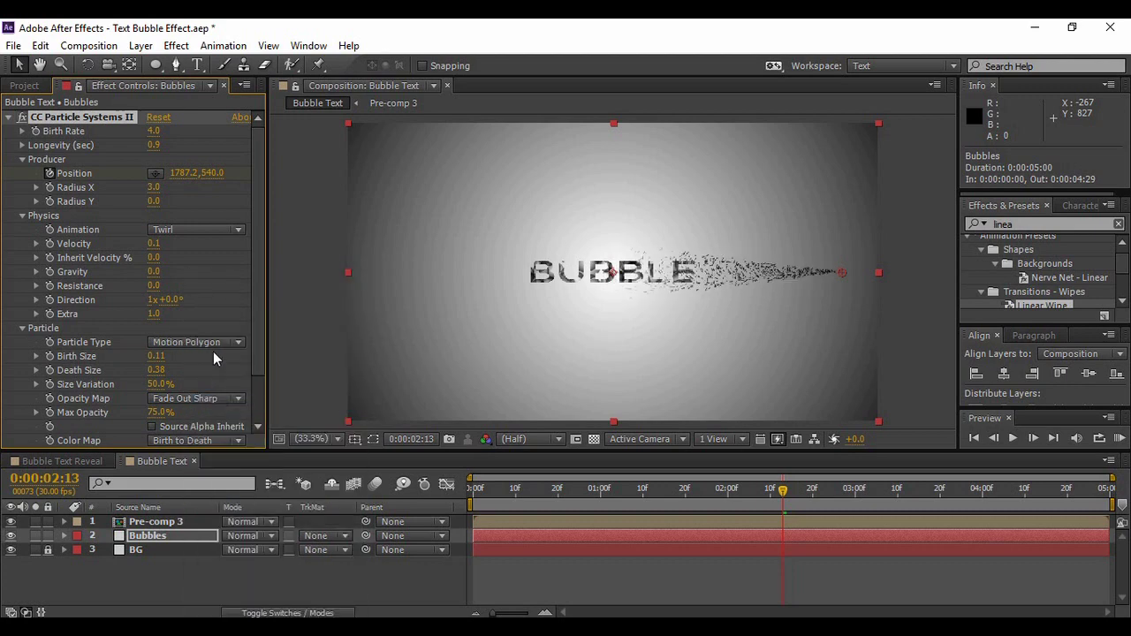
left_click(212, 343)
left_click(215, 420)
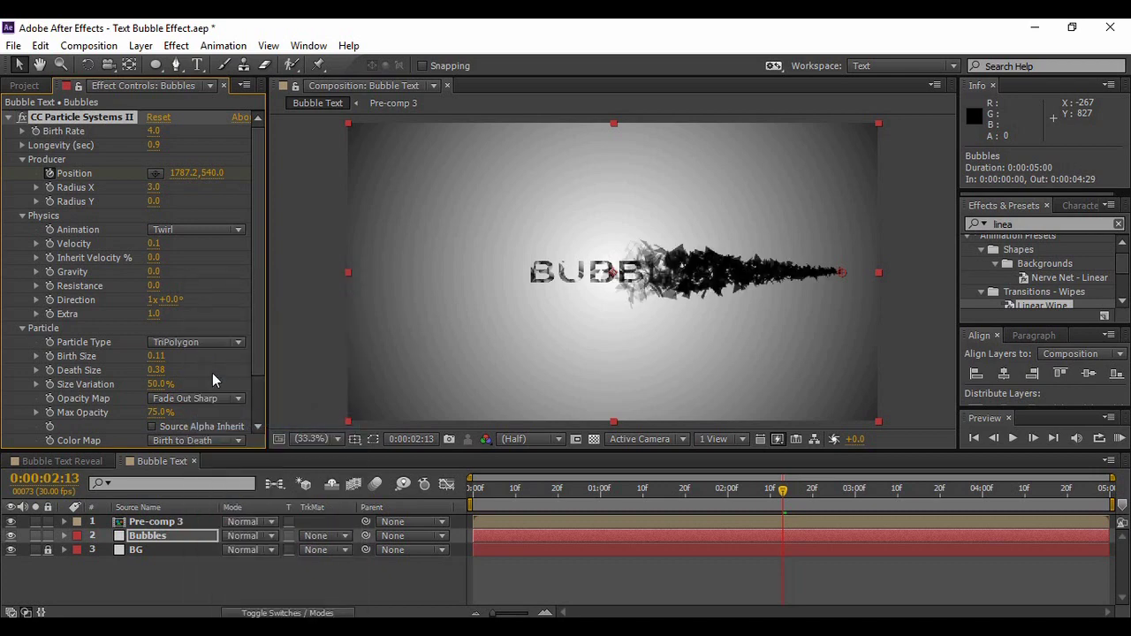
left_click(210, 344)
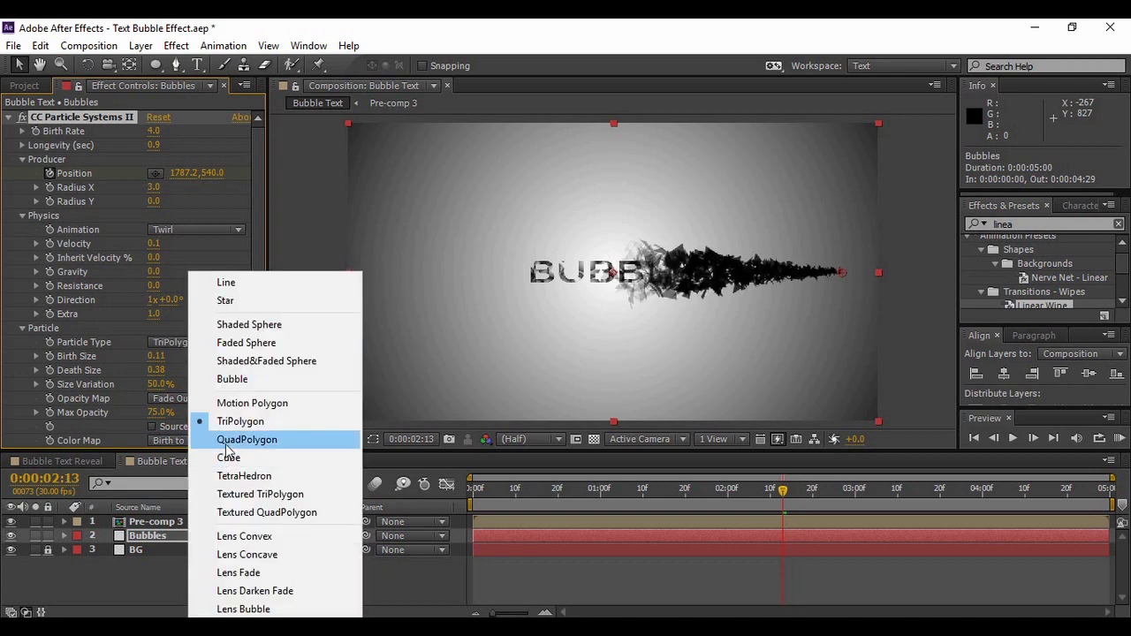
left_click(227, 441)
left_click(220, 350)
left_click(223, 455)
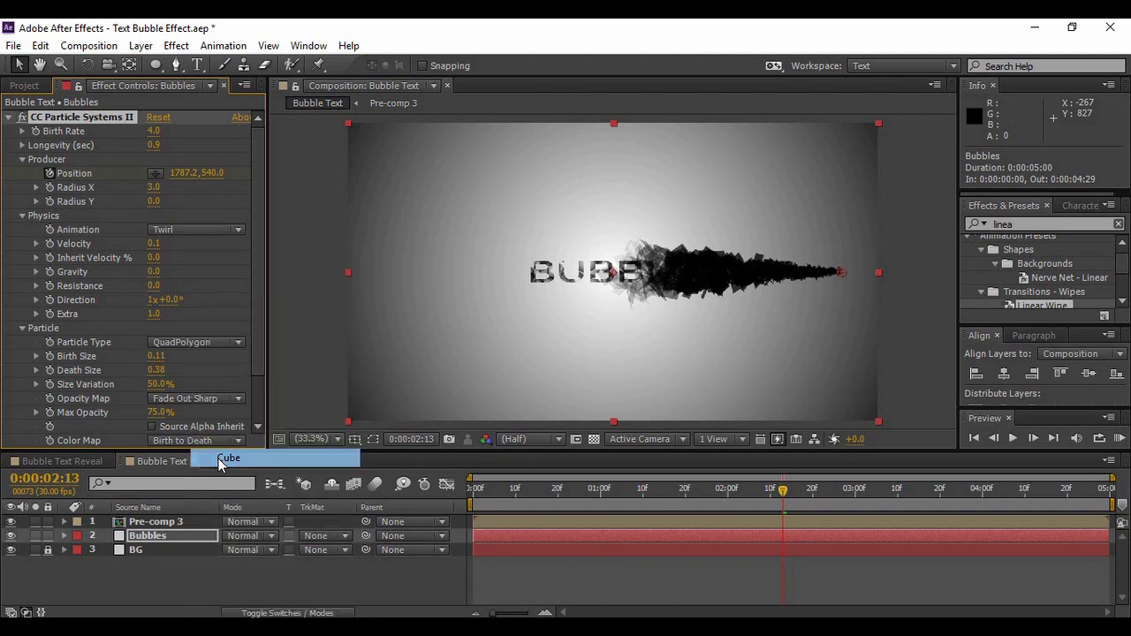
Step: Try Textured TriPolygon and Lens Bubble, then set Particle Type back to Bubble
left_click(231, 336)
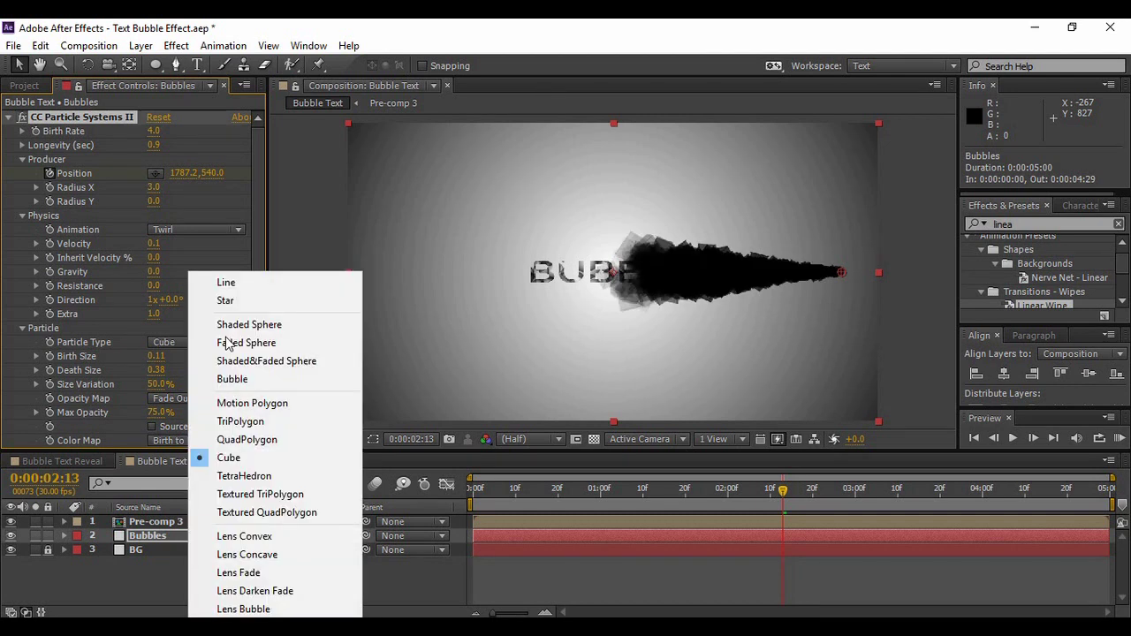
left_click(248, 494)
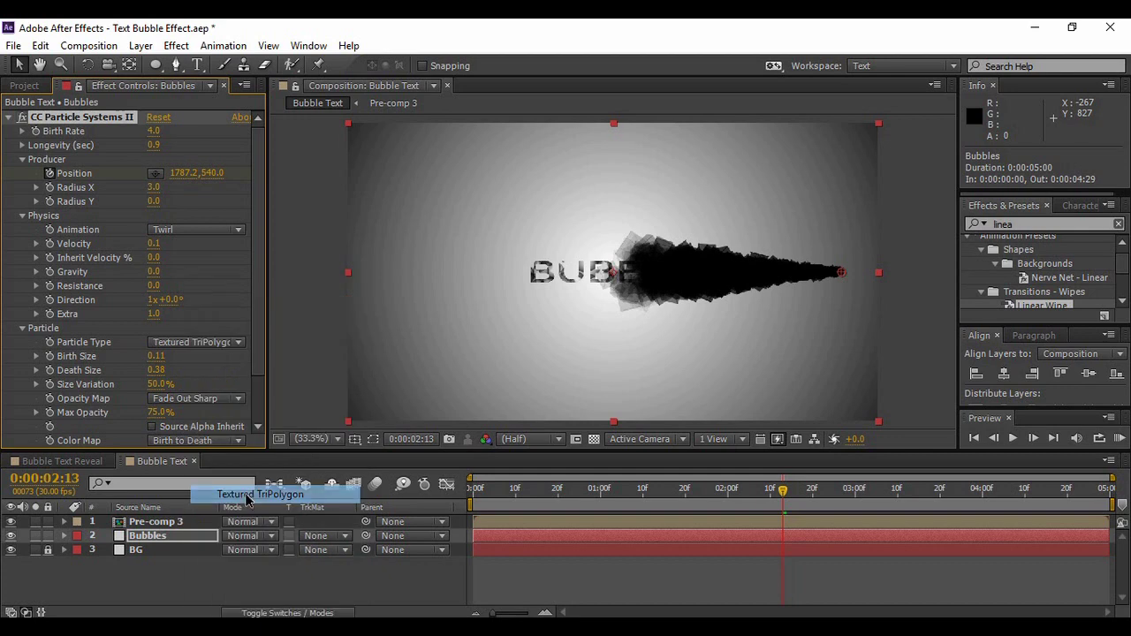
left_click(225, 342)
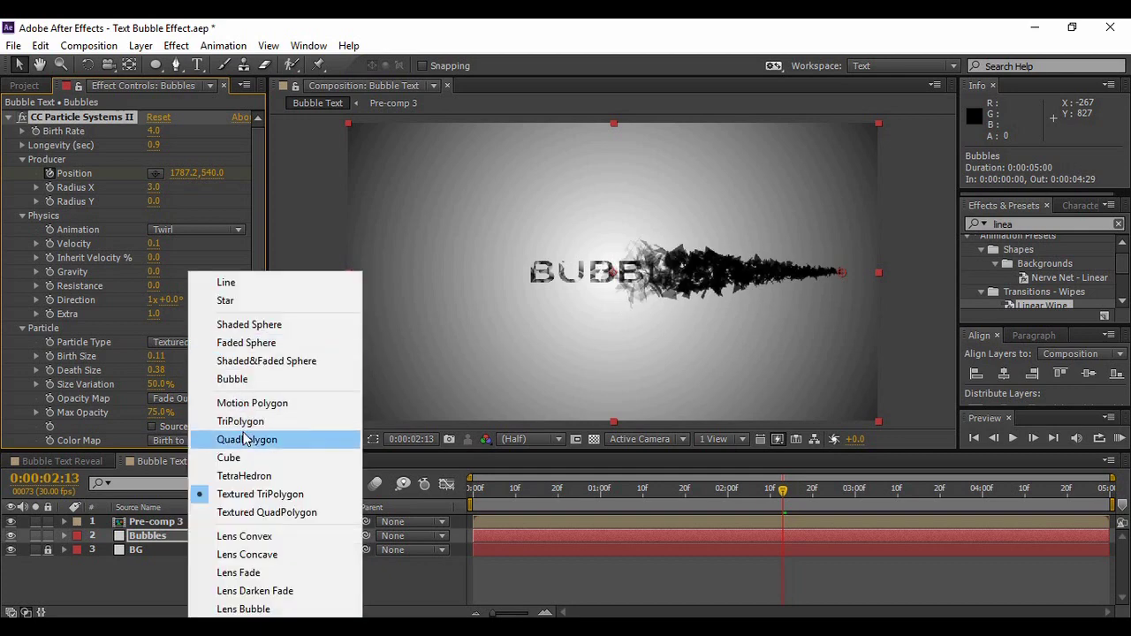
left_click(243, 609)
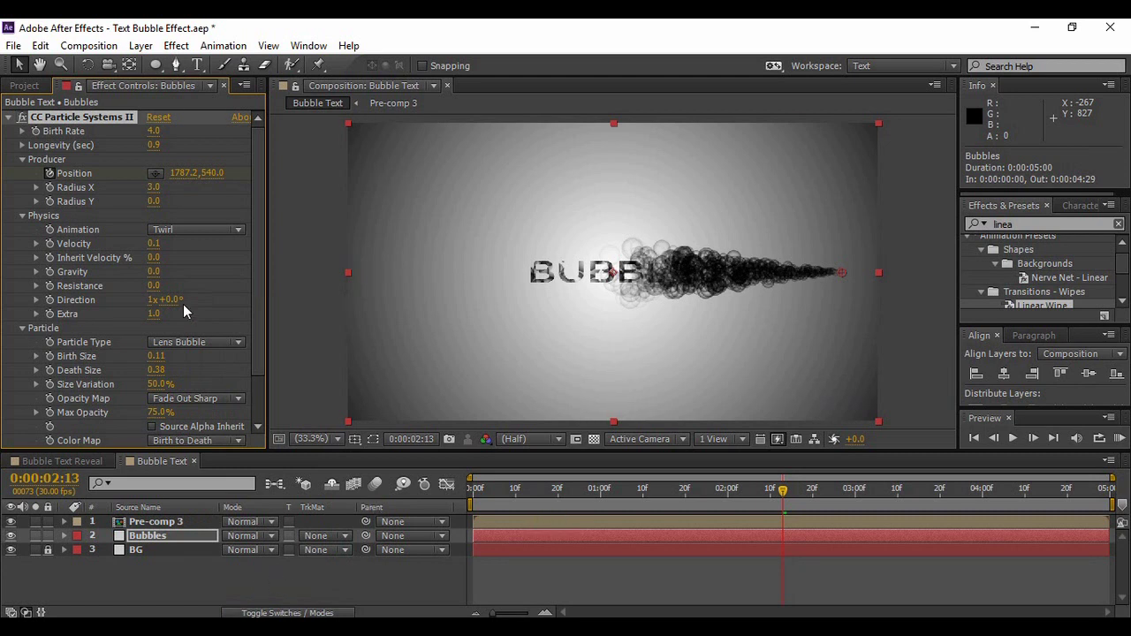
left_click(188, 343)
left_click(232, 380)
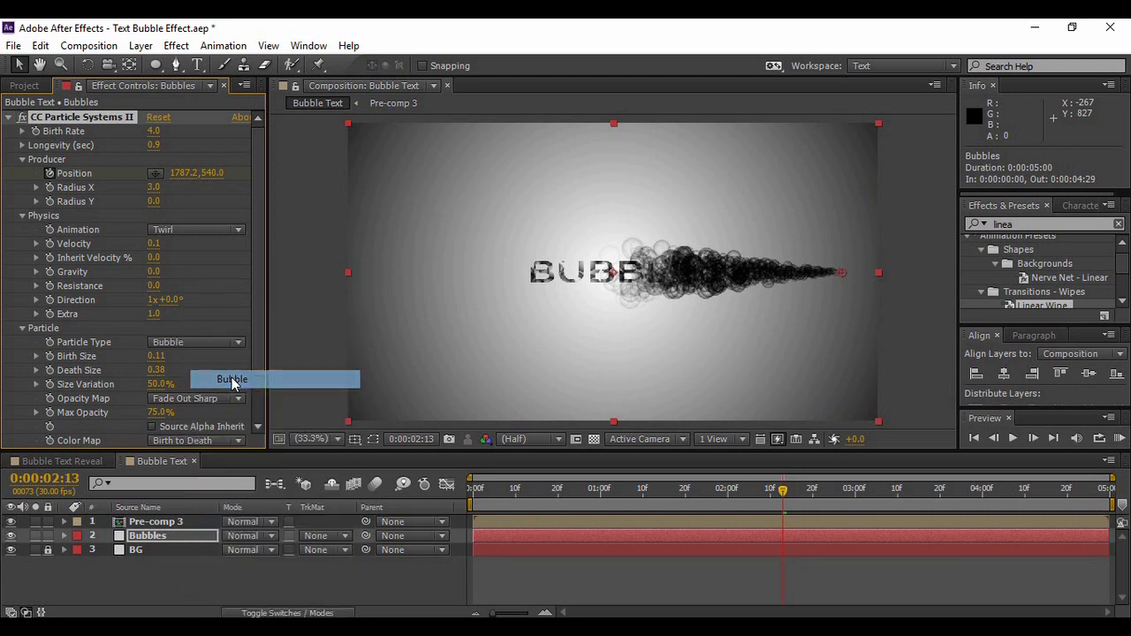
left_click(353, 583)
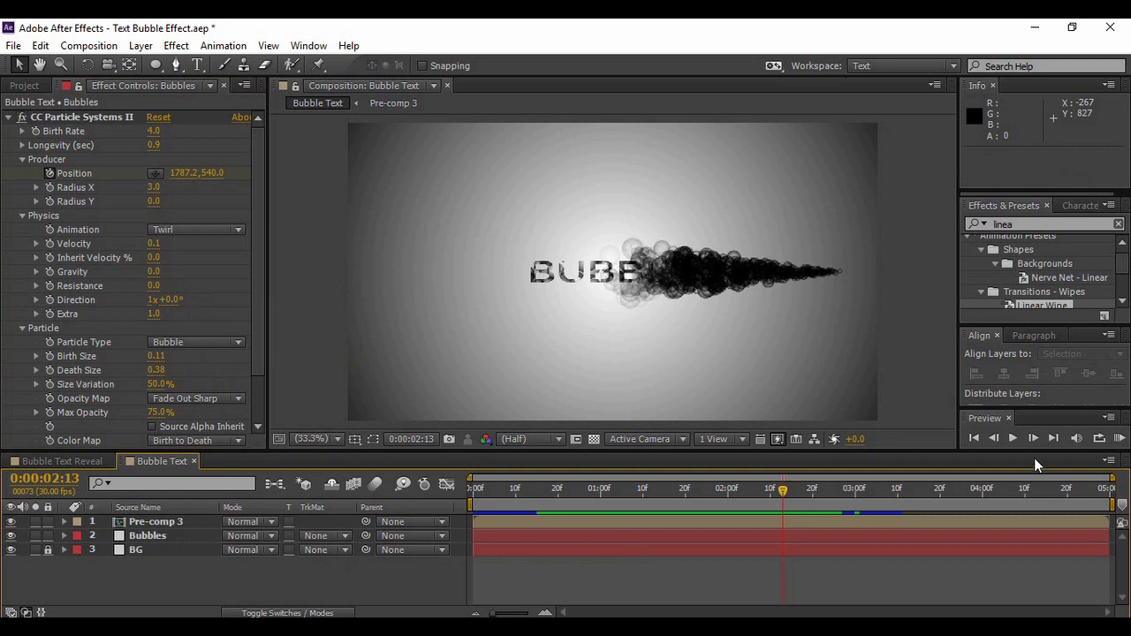